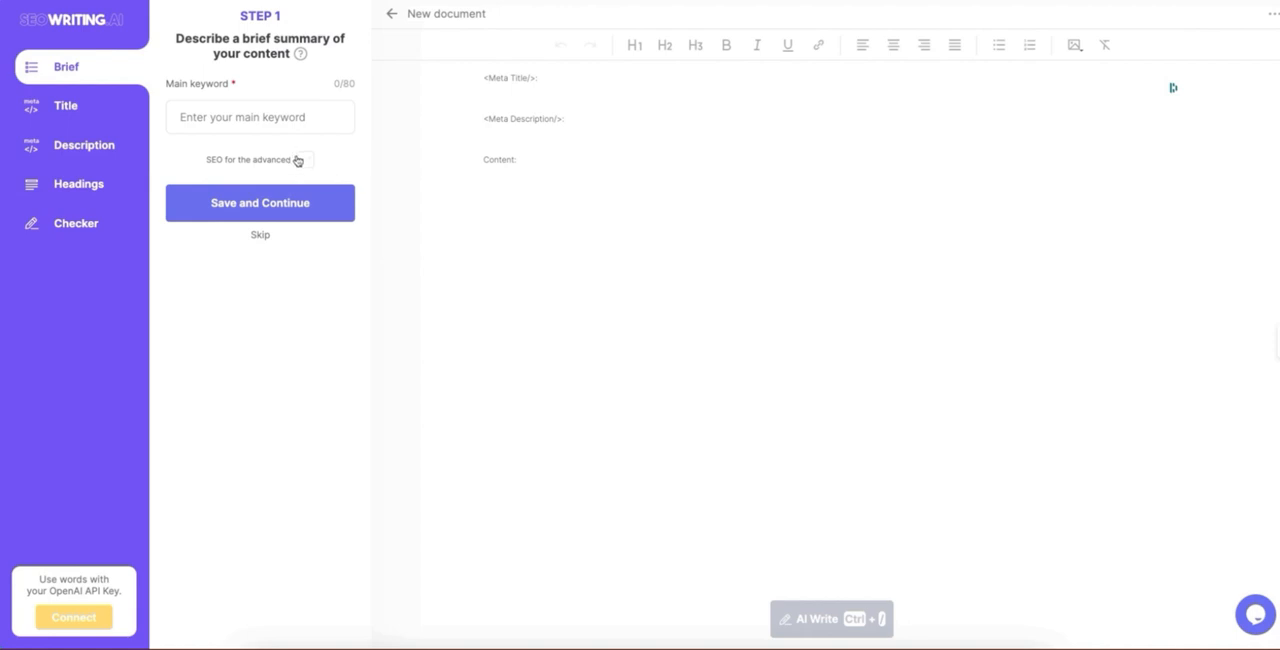
Step: Examine the step-by-step blog post stages: the brief with advanced SEO options enabled, title, description, headings and checker
{"action": "left_click", "coordinate": [302, 161]}
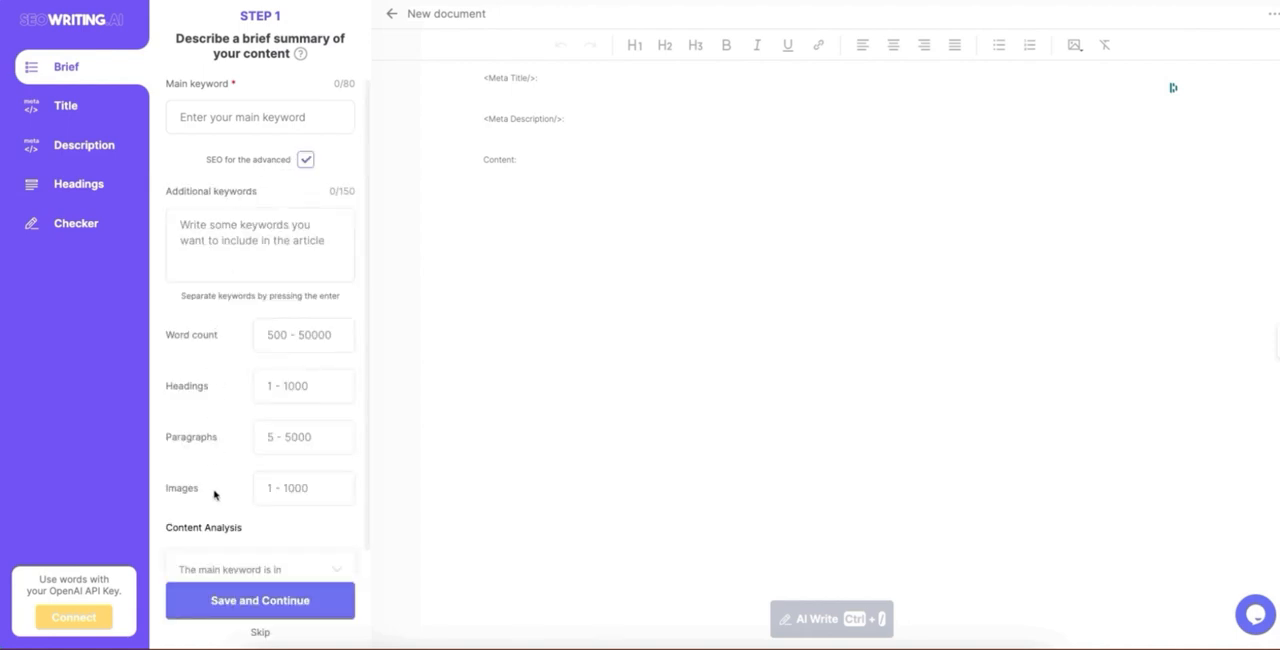
{"action": "left_click", "coordinate": [85, 116]}
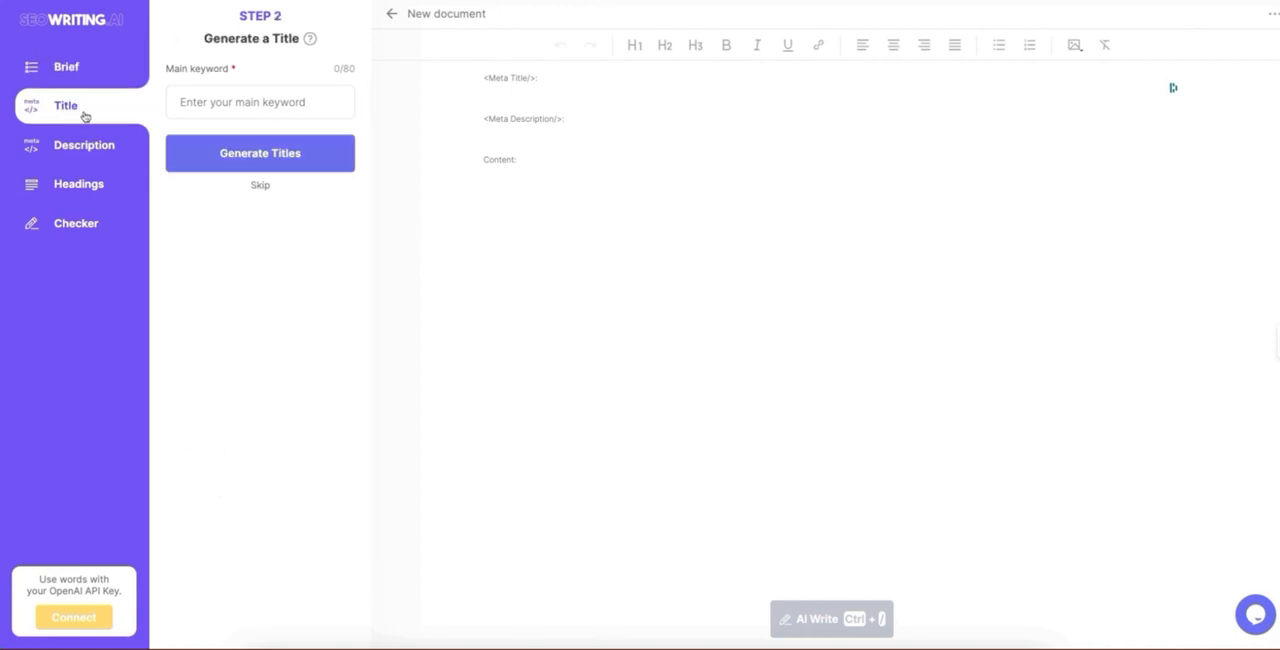
{"action": "left_click", "coordinate": [72, 158]}
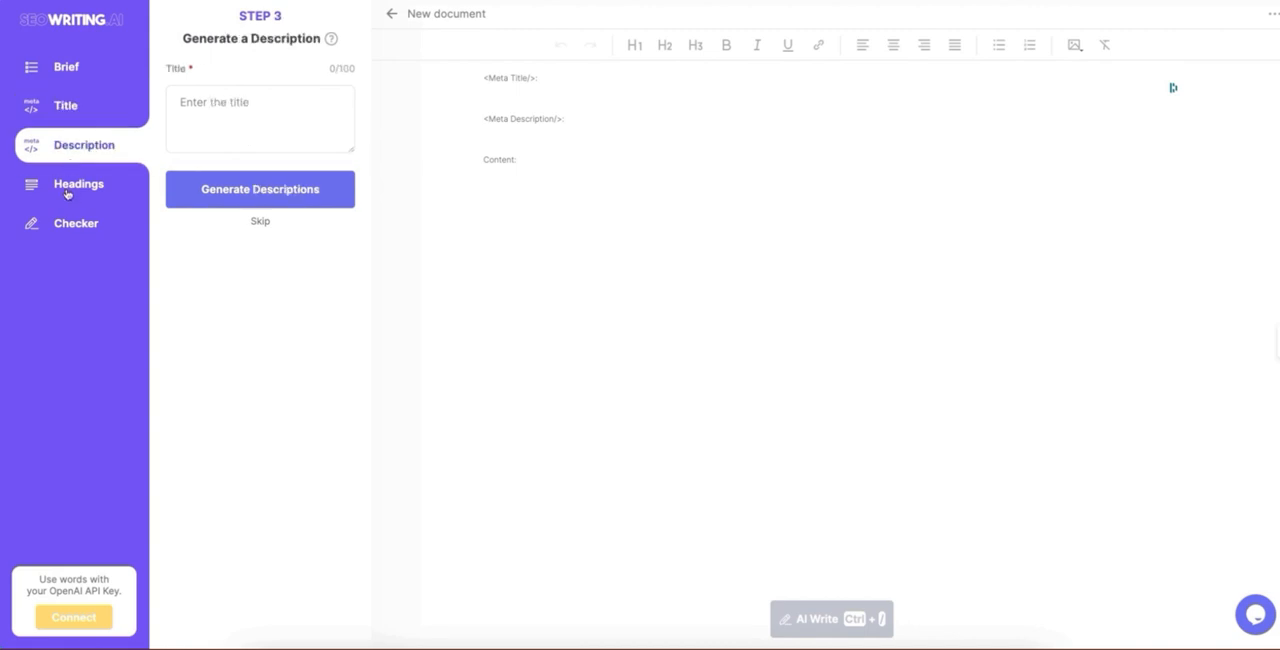
{"action": "left_click", "coordinate": [68, 190]}
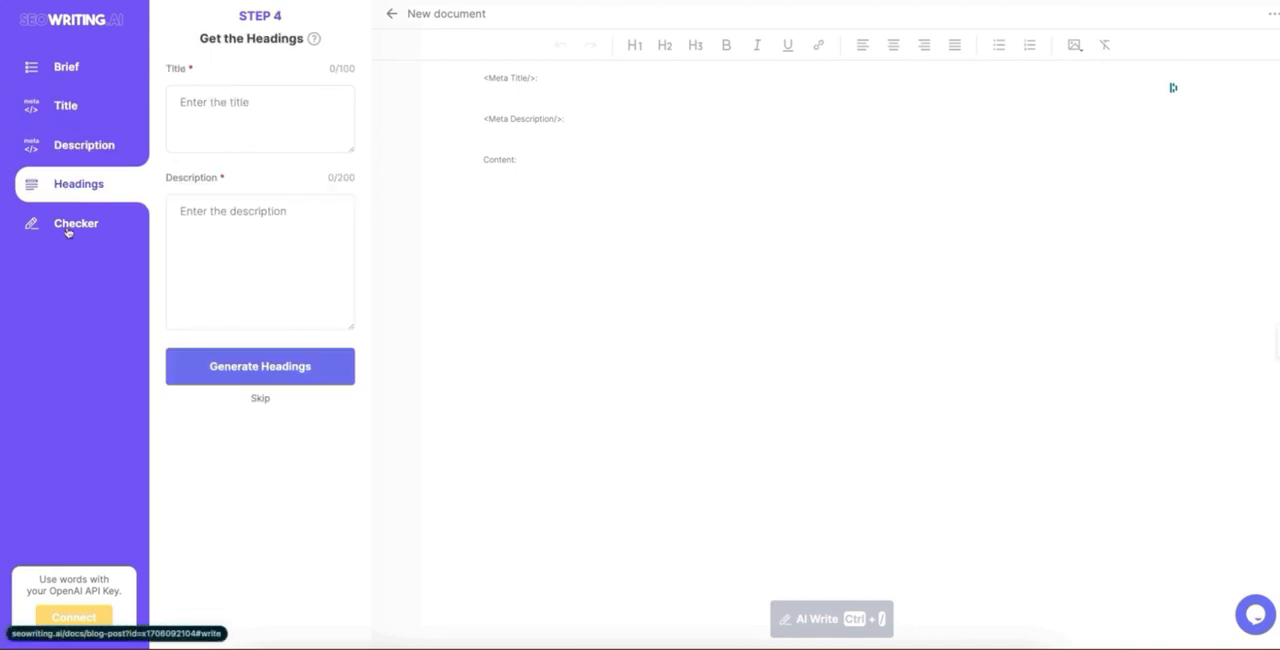
{"action": "left_click", "coordinate": [68, 231]}
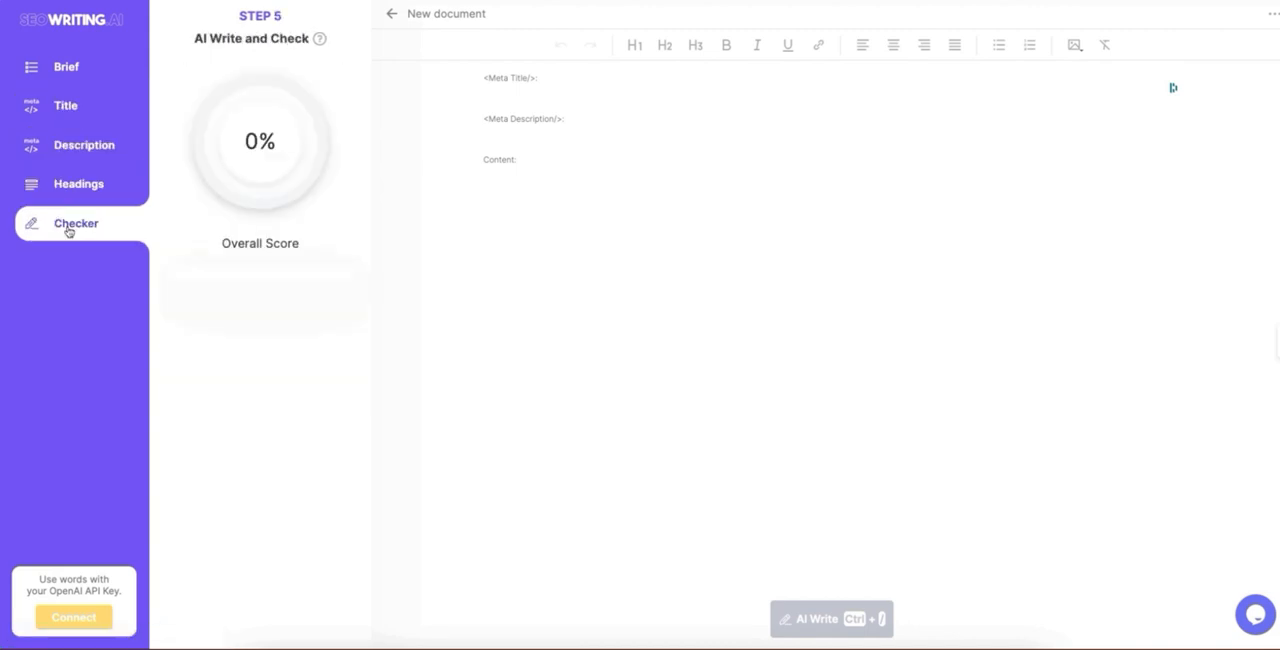
Step: Return to the dashboard, look over the available document types and open the 1-Click Blog Post tool
{"action": "left_click", "coordinate": [57, 28]}
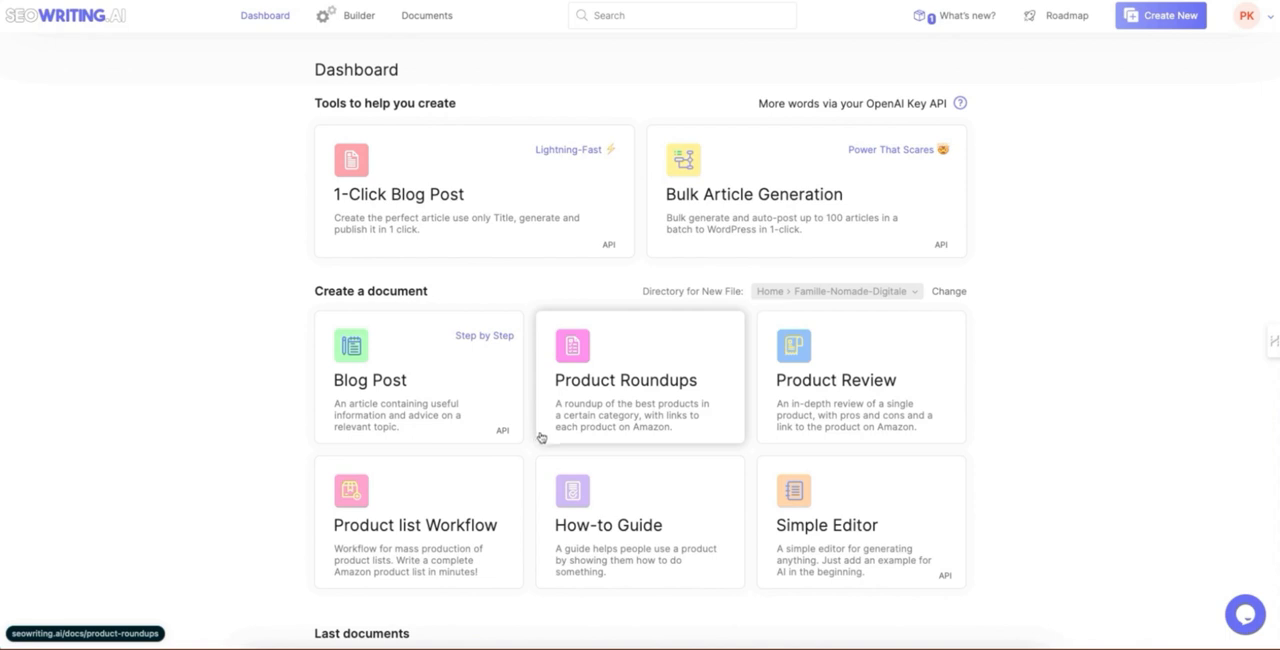
{"action": "scroll", "coordinate": [540, 437], "scroll_direction": "down", "scroll_amount": 1}
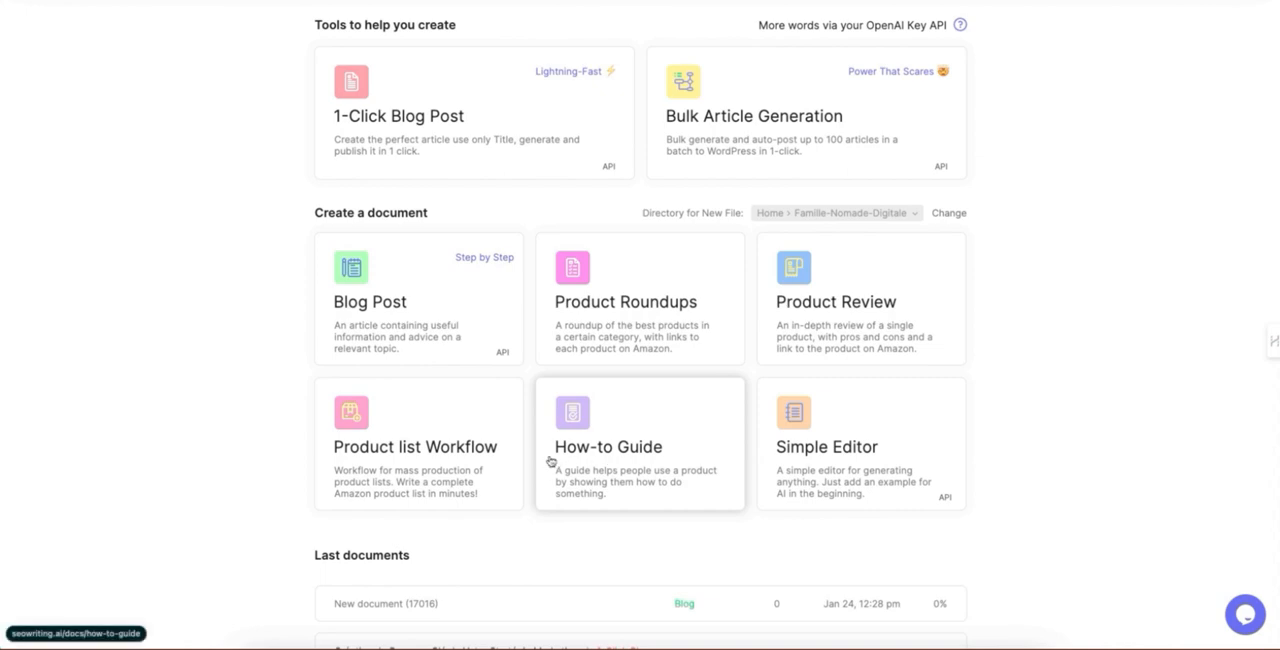
{"action": "scroll", "coordinate": [703, 476], "scroll_direction": "down", "scroll_amount": 2}
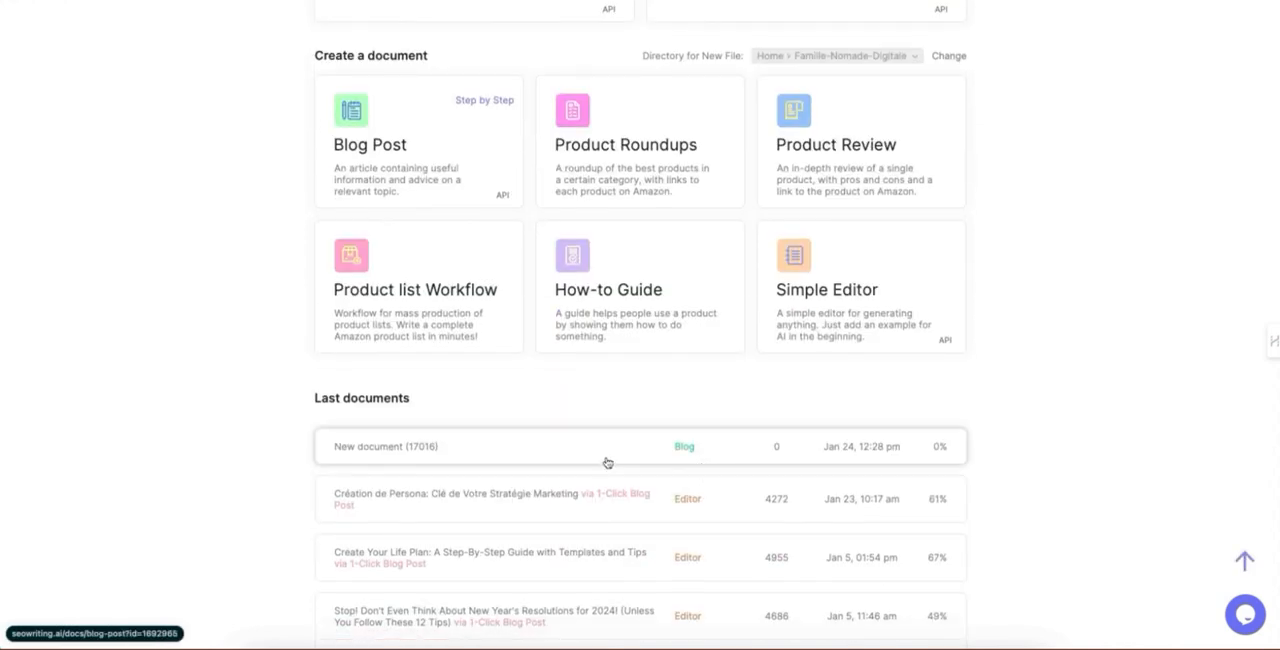
{"action": "scroll", "coordinate": [600, 460], "scroll_direction": "up", "scroll_amount": 3}
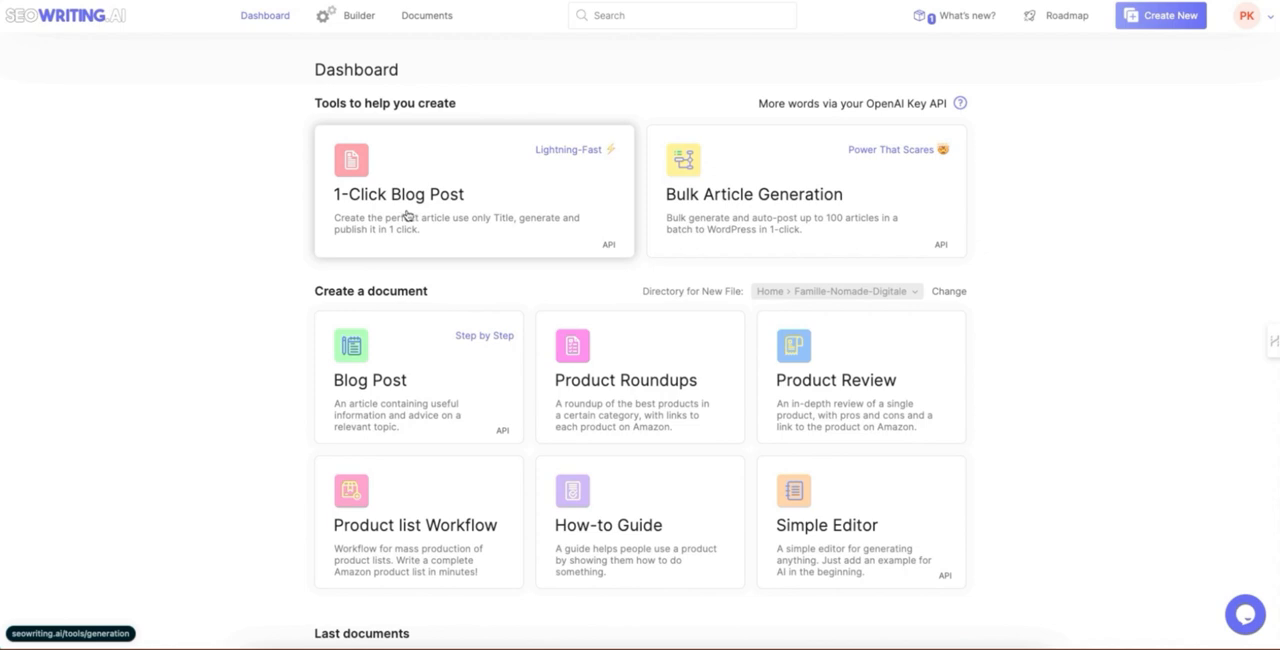
{"action": "left_click", "coordinate": [343, 223]}
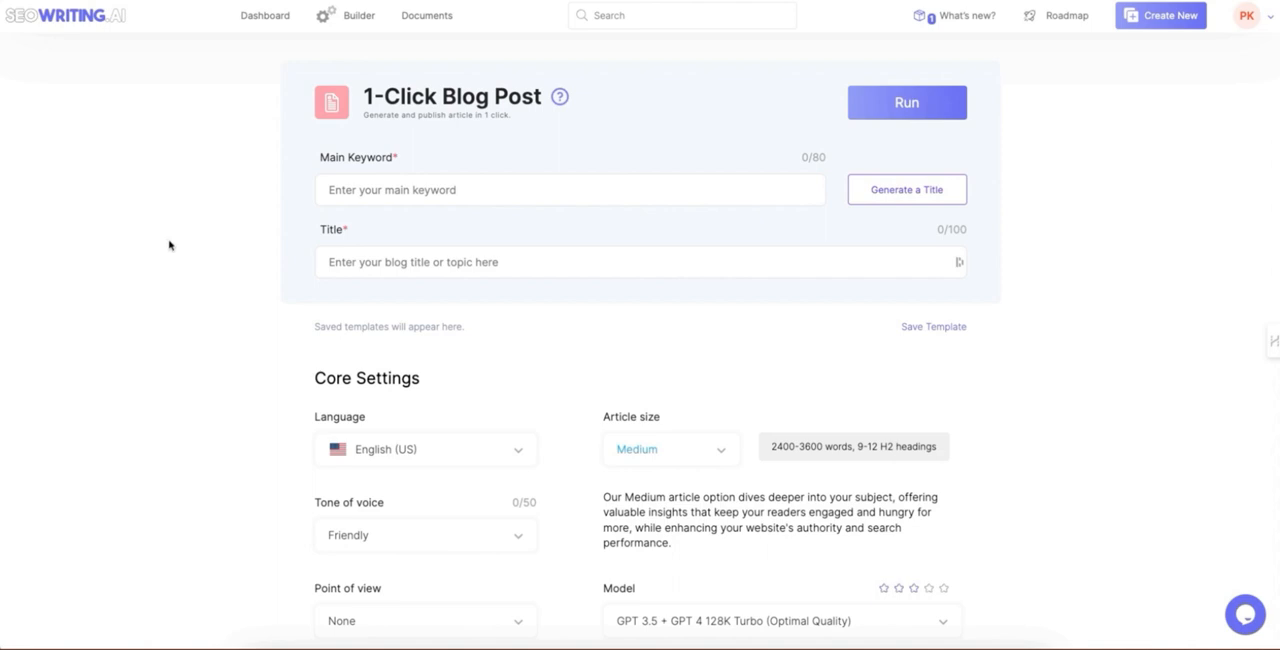
Step: Enter "parcours client" as the main keyword of the blog post
{"action": "left_click", "coordinate": [341, 189]}
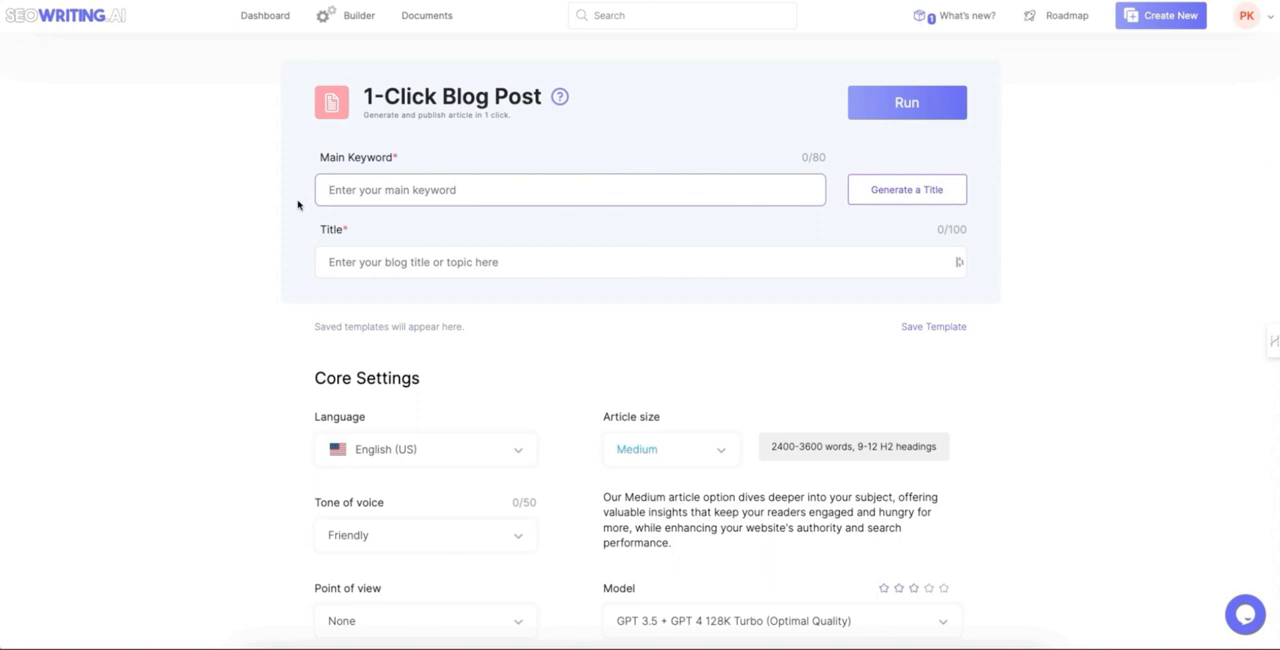
{"action": "type", "text": "parcours cl"}
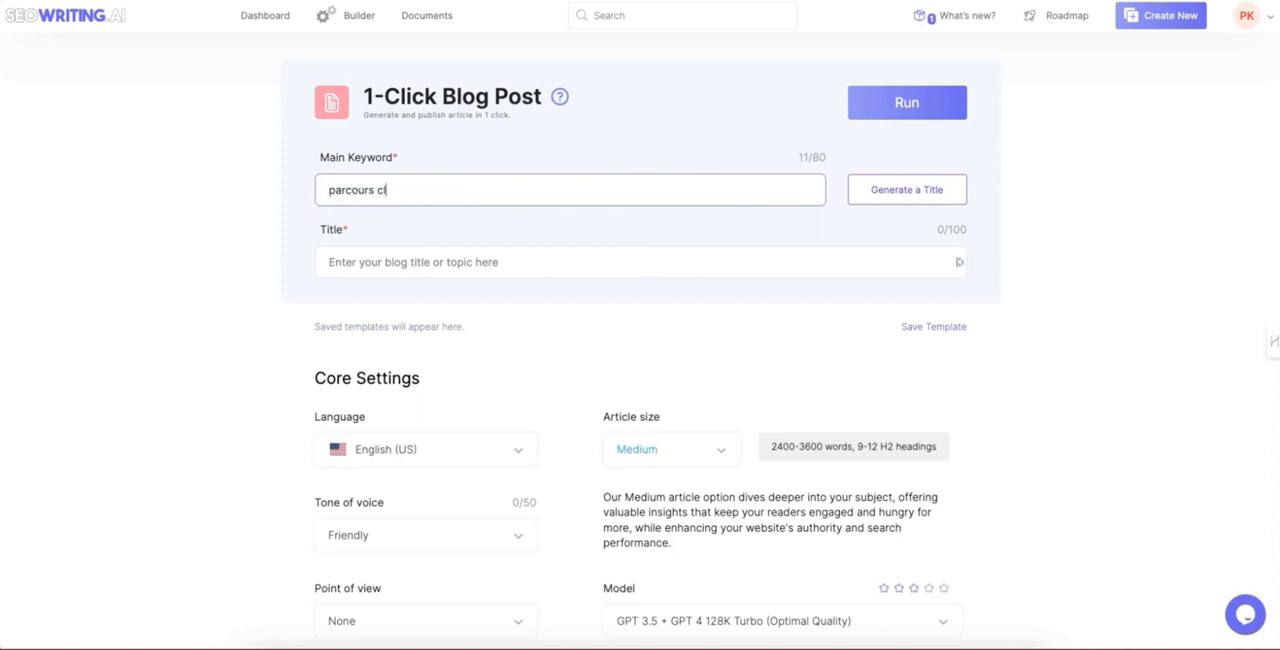
{"action": "type", "text": "ient"}
Step: Set the article language to French in the core settings
{"action": "left_click", "coordinate": [378, 445]}
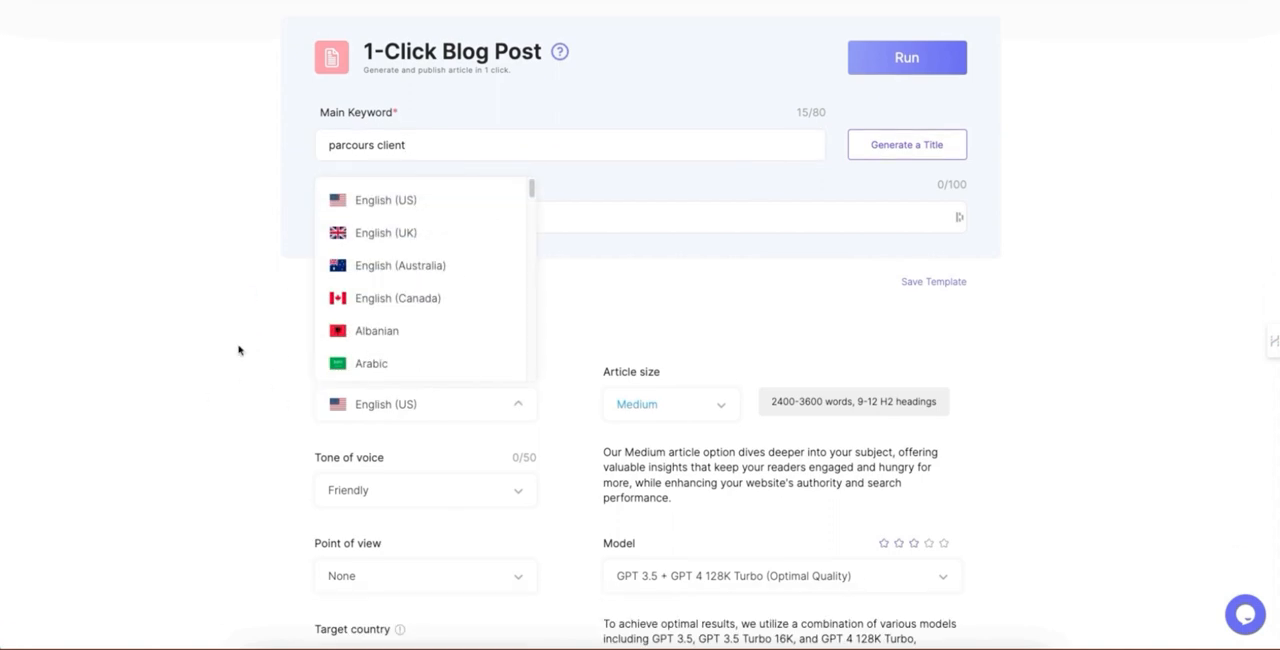
{"action": "scroll", "coordinate": [378, 300], "scroll_direction": "down", "scroll_amount": 3}
{"action": "scroll", "coordinate": [384, 305], "scroll_direction": "down", "scroll_amount": 5}
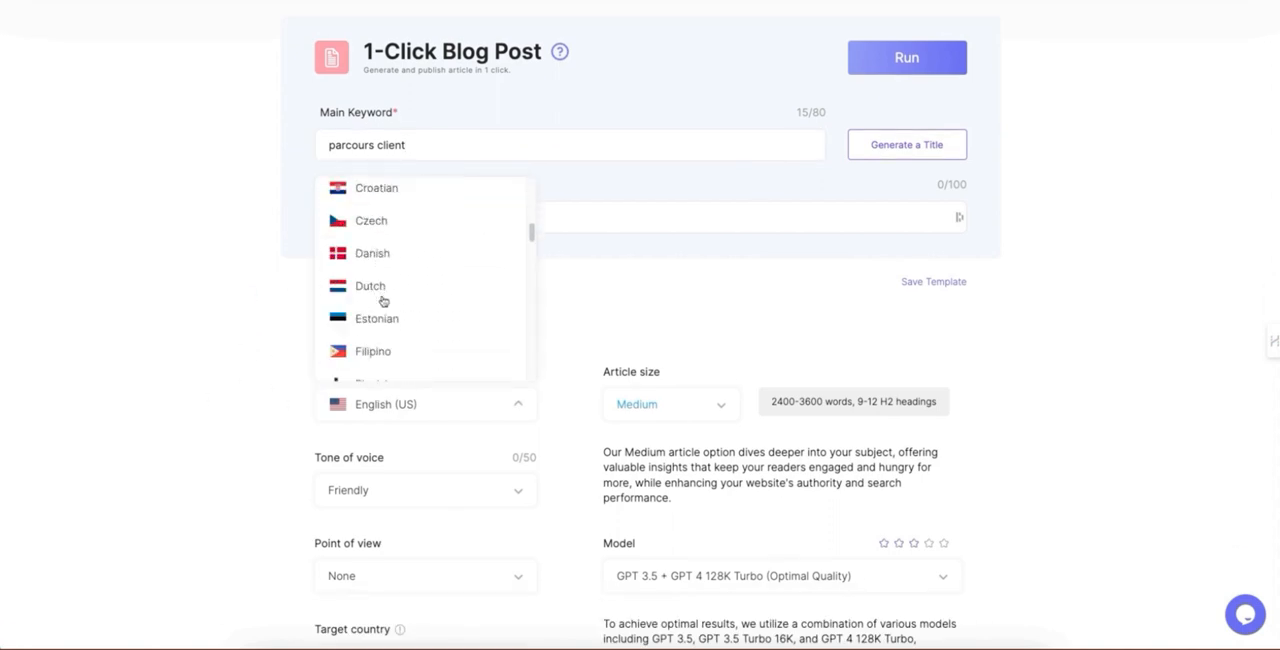
{"action": "left_click", "coordinate": [376, 302]}
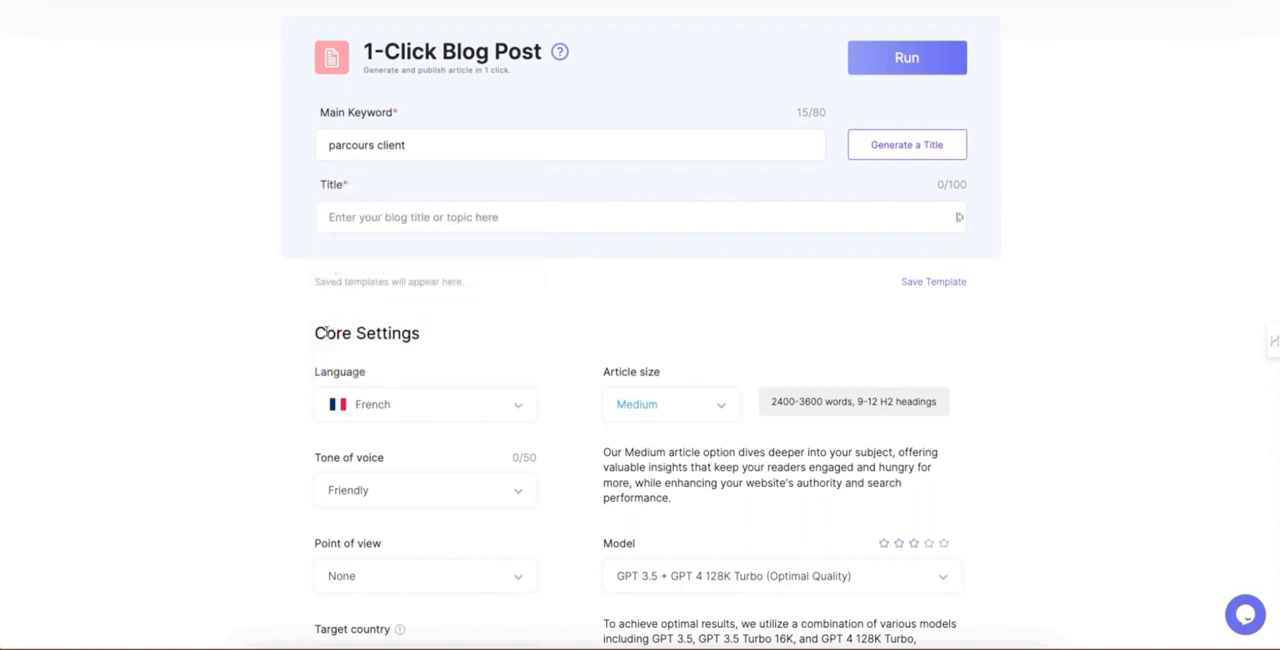
Step: Set the article's tone of voice to Encouraging
{"action": "left_click", "coordinate": [396, 488]}
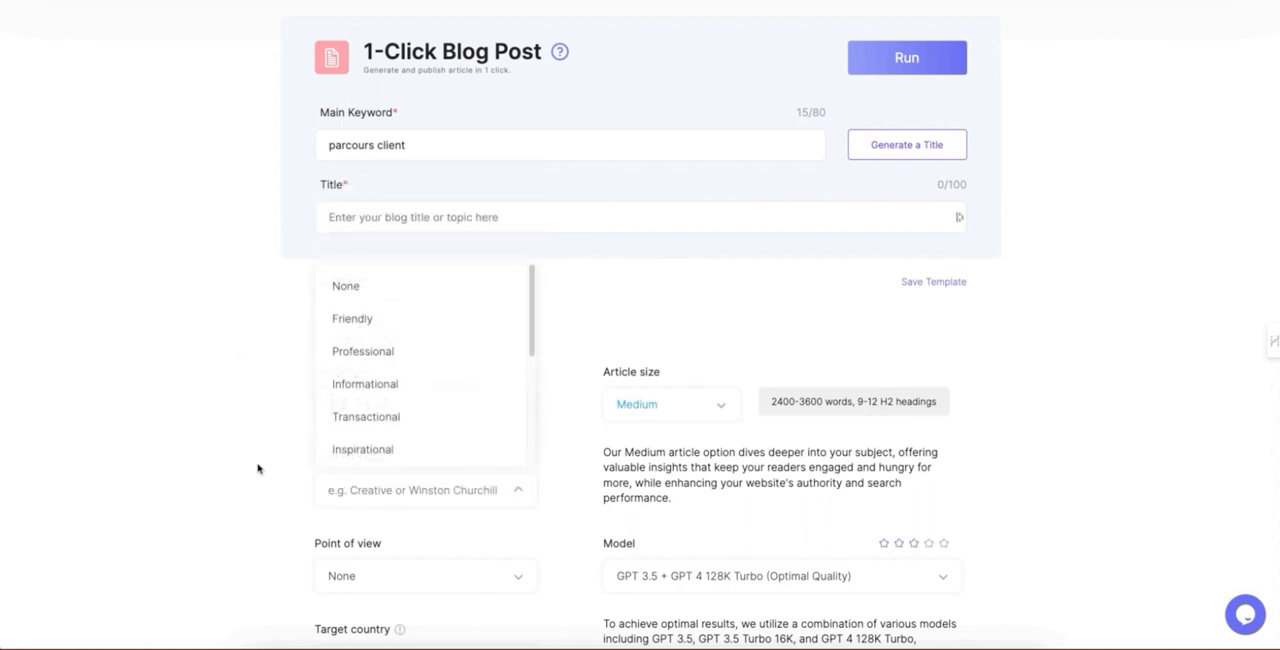
{"action": "scroll", "coordinate": [350, 405], "scroll_direction": "down", "scroll_amount": 1}
{"action": "scroll", "coordinate": [358, 404], "scroll_direction": "down", "scroll_amount": 7}
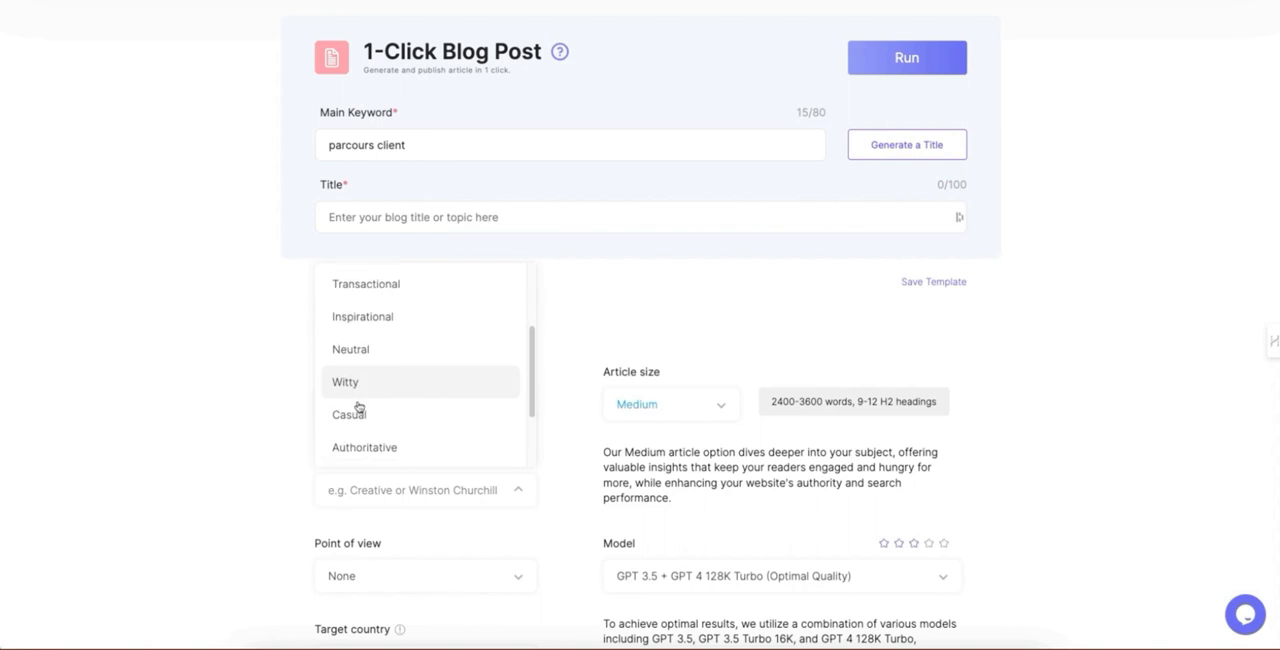
{"action": "scroll", "coordinate": [360, 410], "scroll_direction": "up", "scroll_amount": 2}
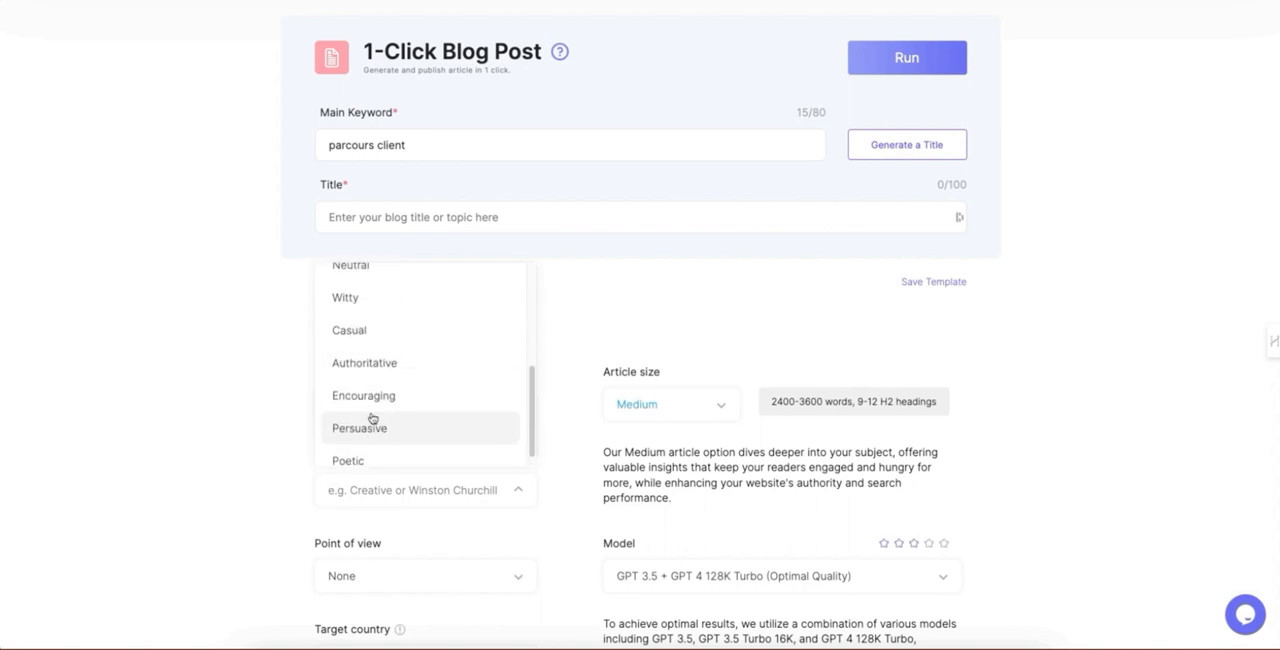
{"action": "left_click", "coordinate": [360, 410]}
Step: Set the point of view to Second person (you, your, yours) and the target country to France
{"action": "scroll", "coordinate": [255, 425], "scroll_direction": "down", "scroll_amount": 2}
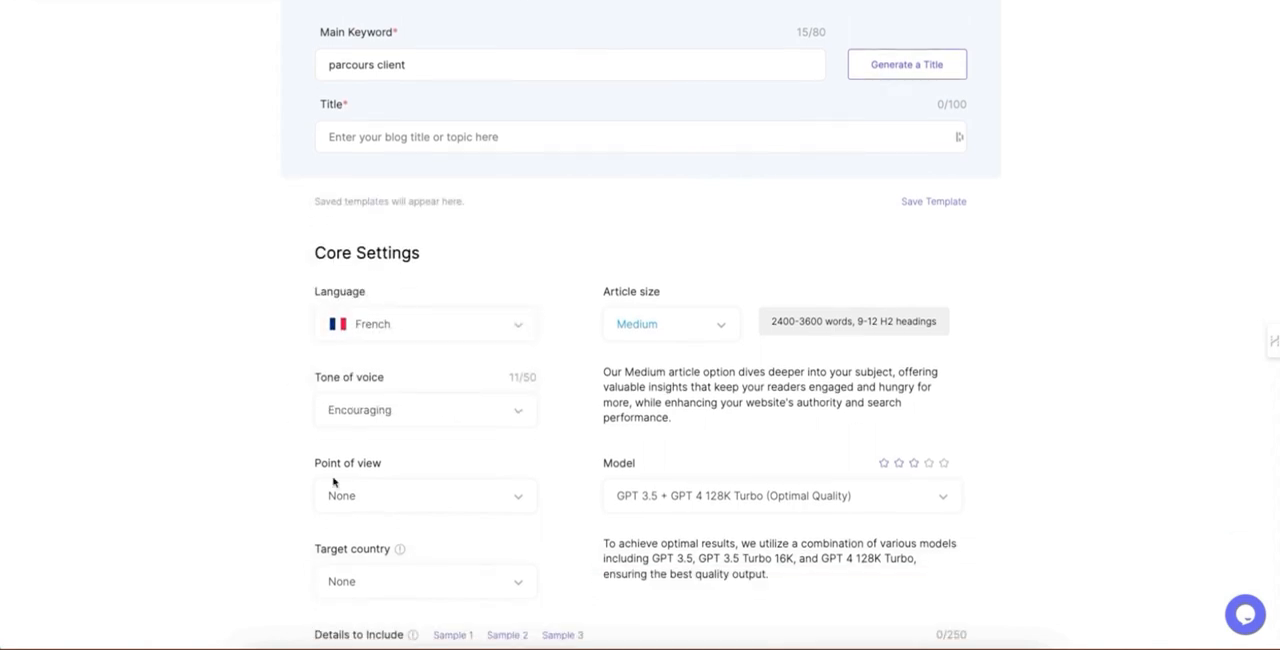
{"action": "left_click", "coordinate": [363, 508]}
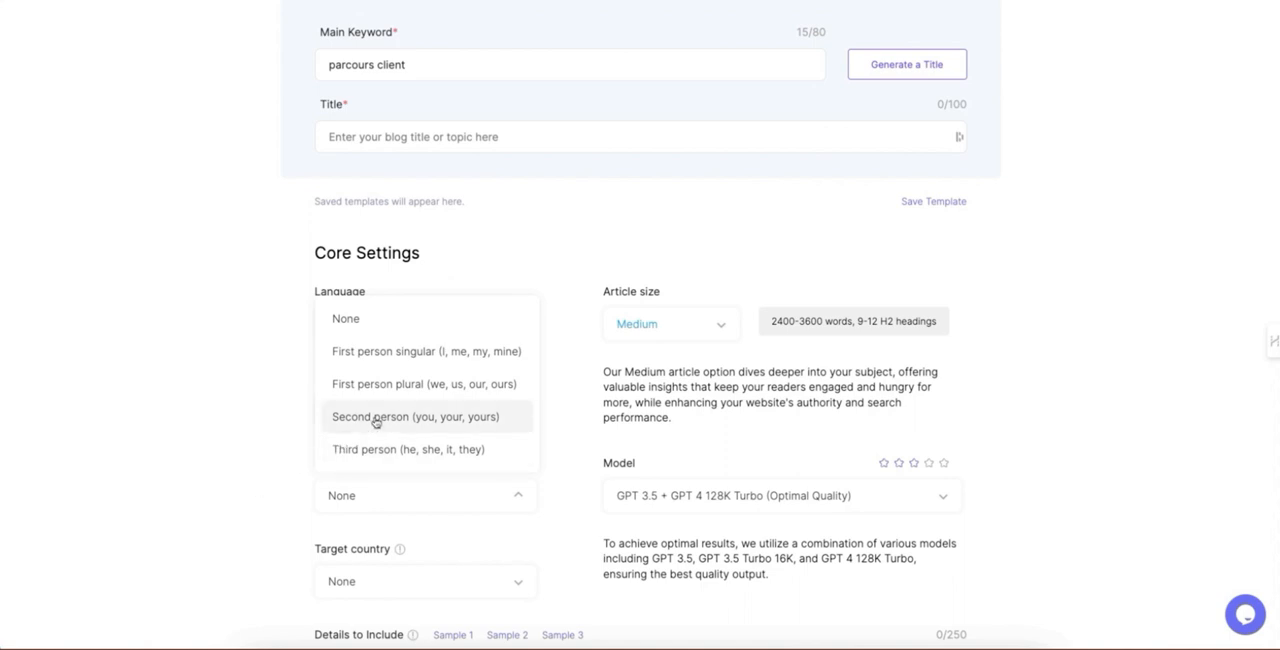
{"action": "left_click", "coordinate": [375, 421]}
{"action": "scroll", "coordinate": [260, 432], "scroll_direction": "down", "scroll_amount": 3}
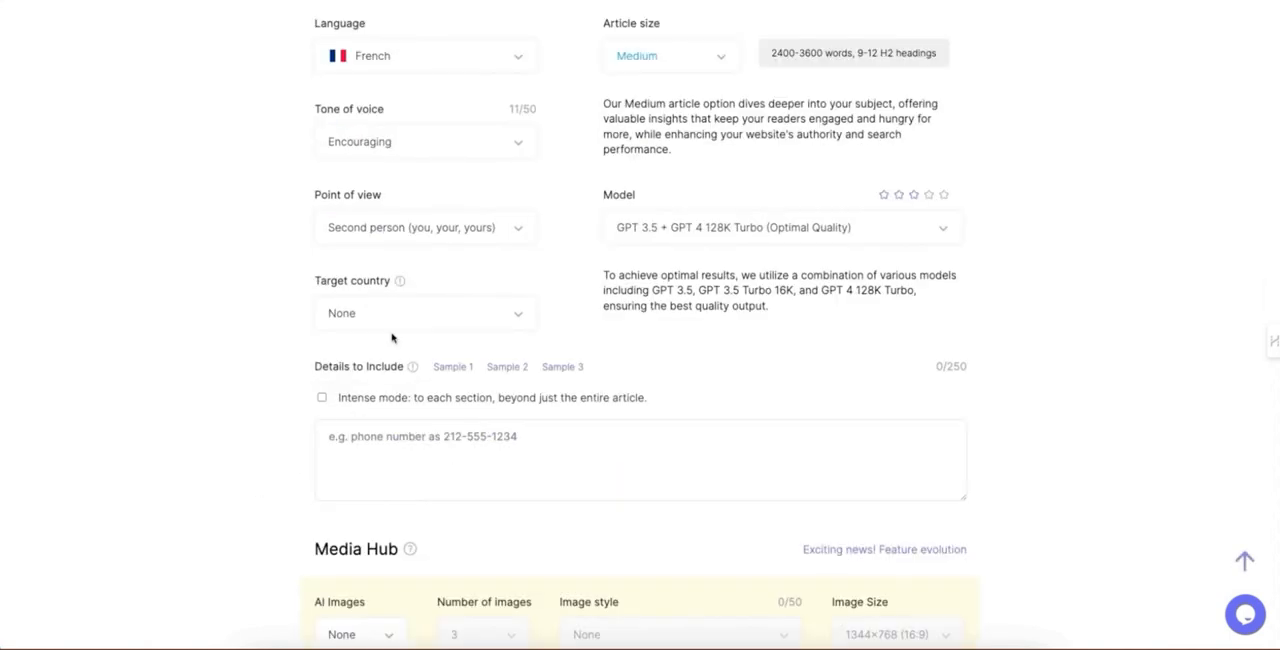
{"action": "left_click", "coordinate": [376, 318]}
{"action": "scroll", "coordinate": [386, 412], "scroll_direction": "down", "scroll_amount": 5}
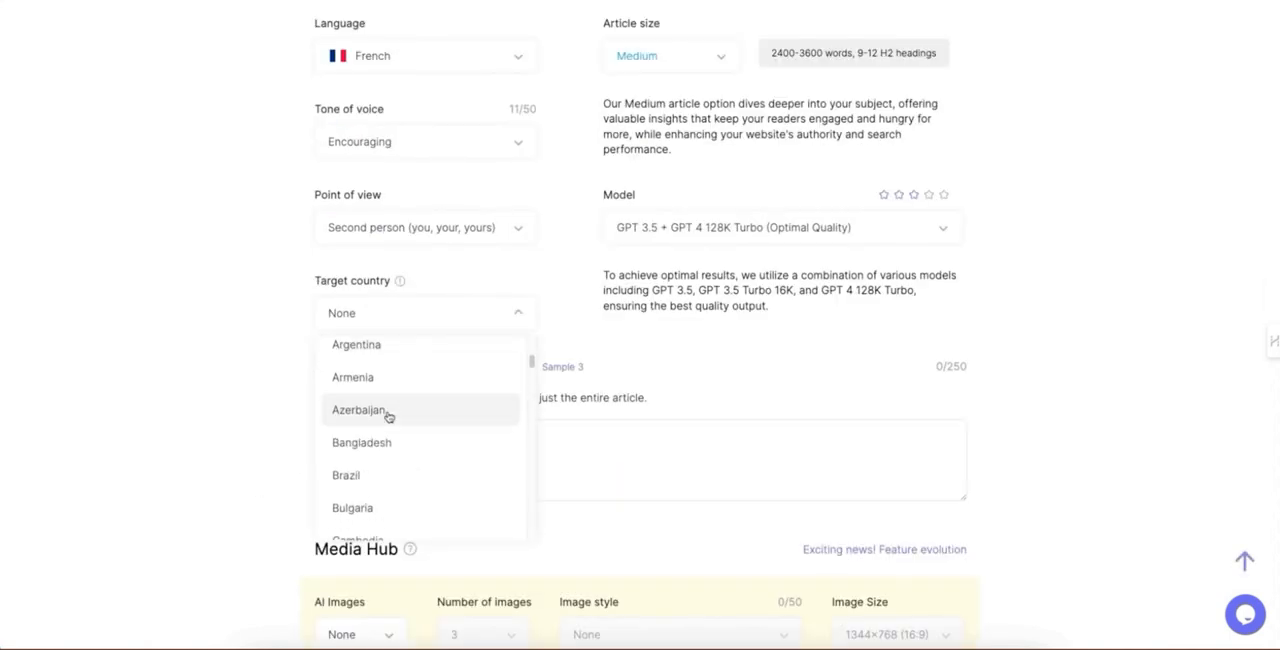
{"action": "left_click", "coordinate": [389, 414]}
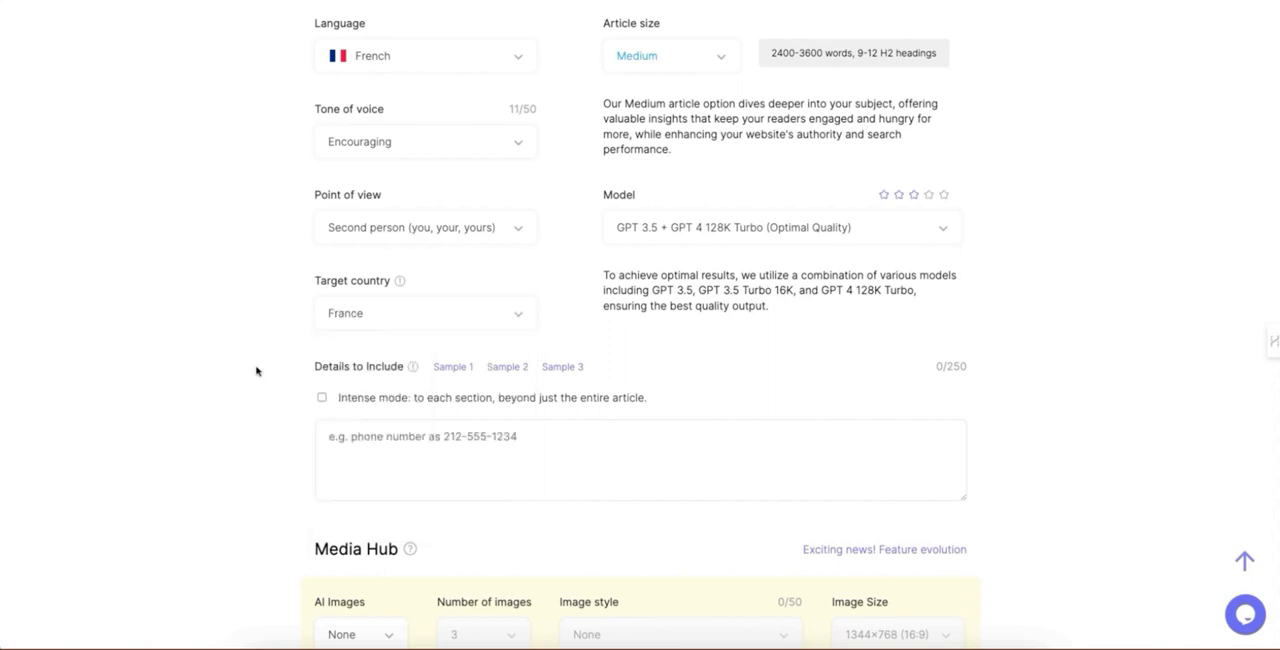
Step: Set the article size to Large
{"action": "scroll", "coordinate": [623, 240], "scroll_direction": "up", "scroll_amount": 3}
{"action": "left_click", "coordinate": [665, 343]}
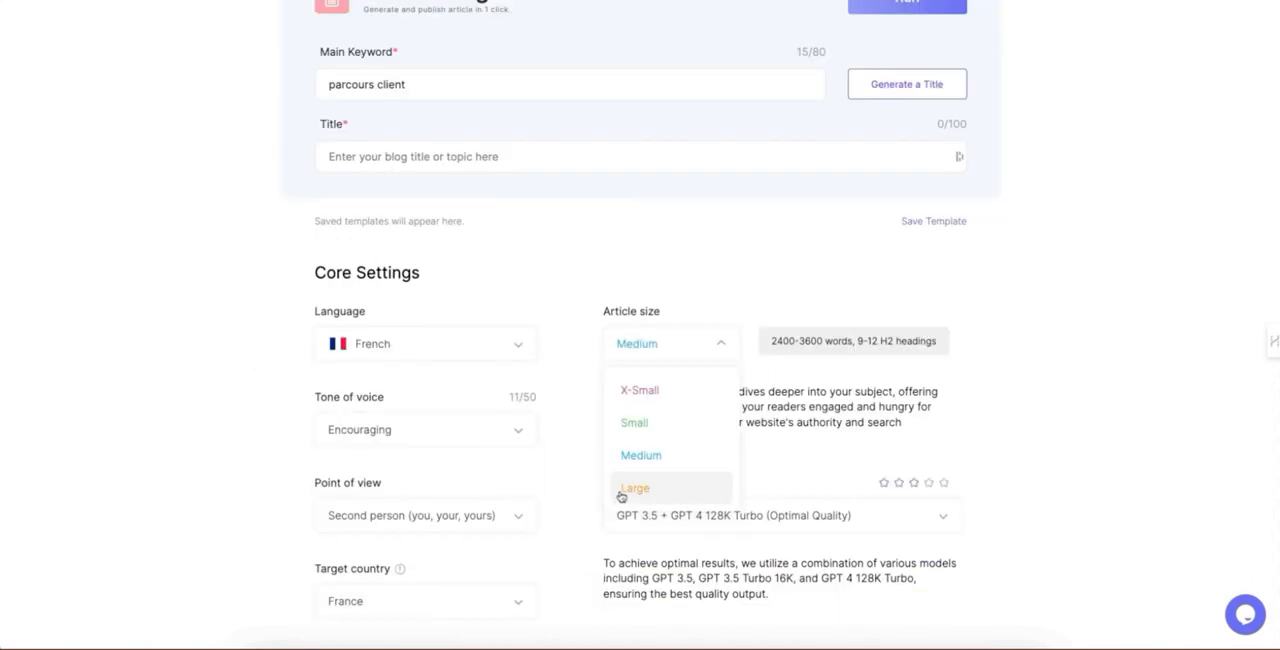
{"action": "left_click", "coordinate": [620, 488]}
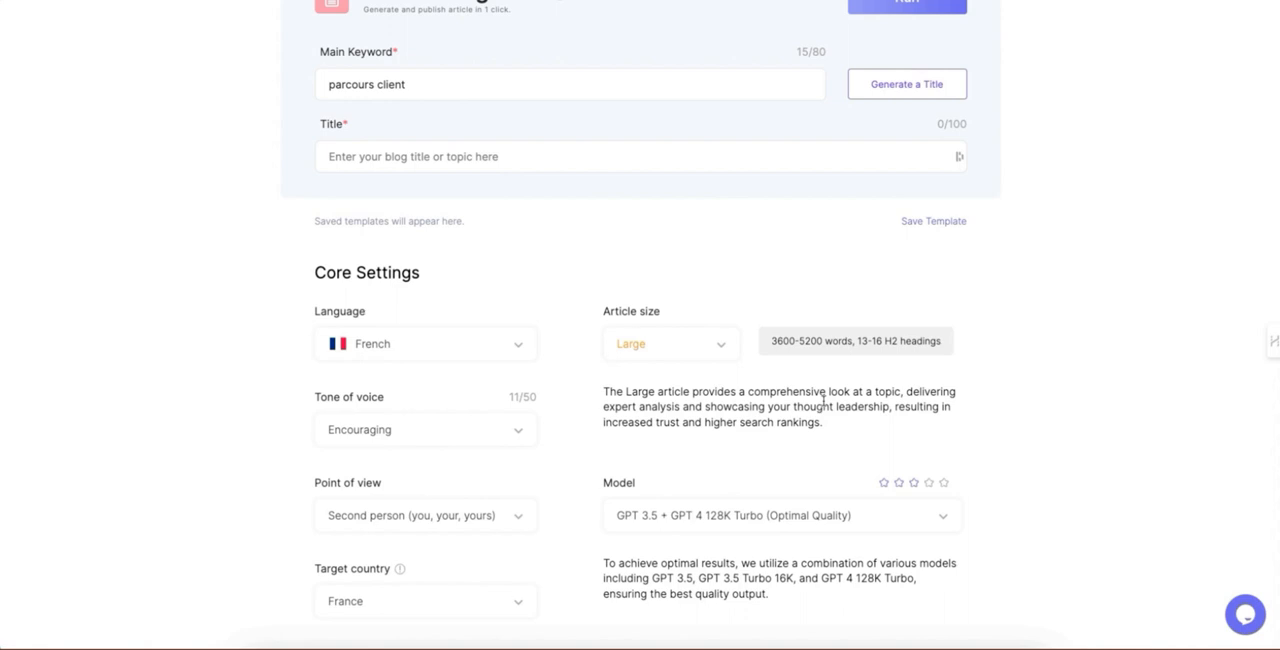
Step: Compare the available AI models and choose GPT 4 128K Turbo (High Quality, uses 7x Times More Words) for the article
{"action": "scroll", "coordinate": [743, 508], "scroll_direction": "down", "scroll_amount": 3}
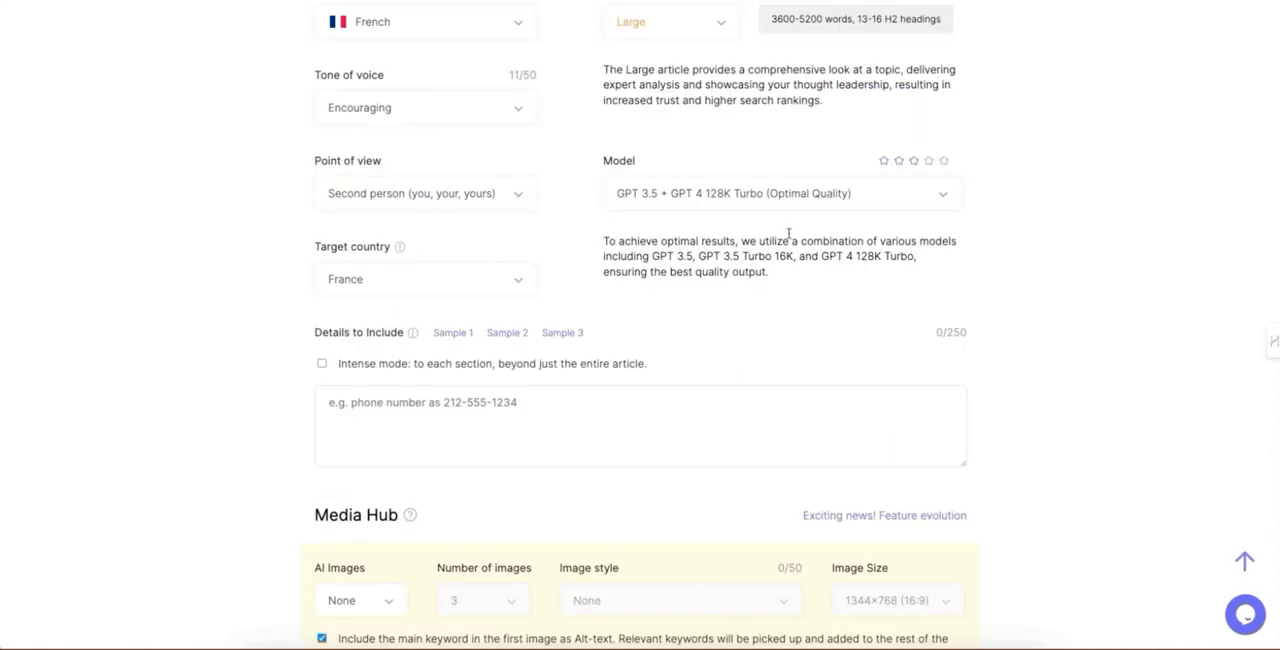
{"action": "left_click", "coordinate": [767, 194]}
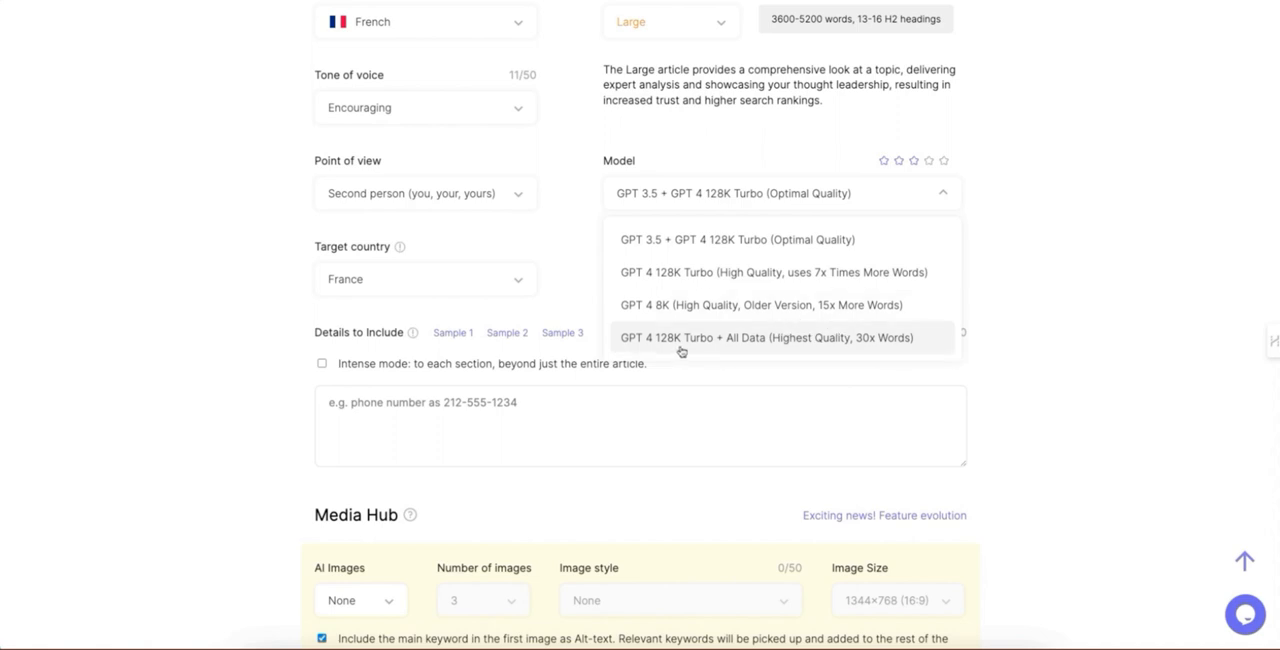
{"action": "left_click", "coordinate": [730, 345]}
{"action": "left_click", "coordinate": [668, 201]}
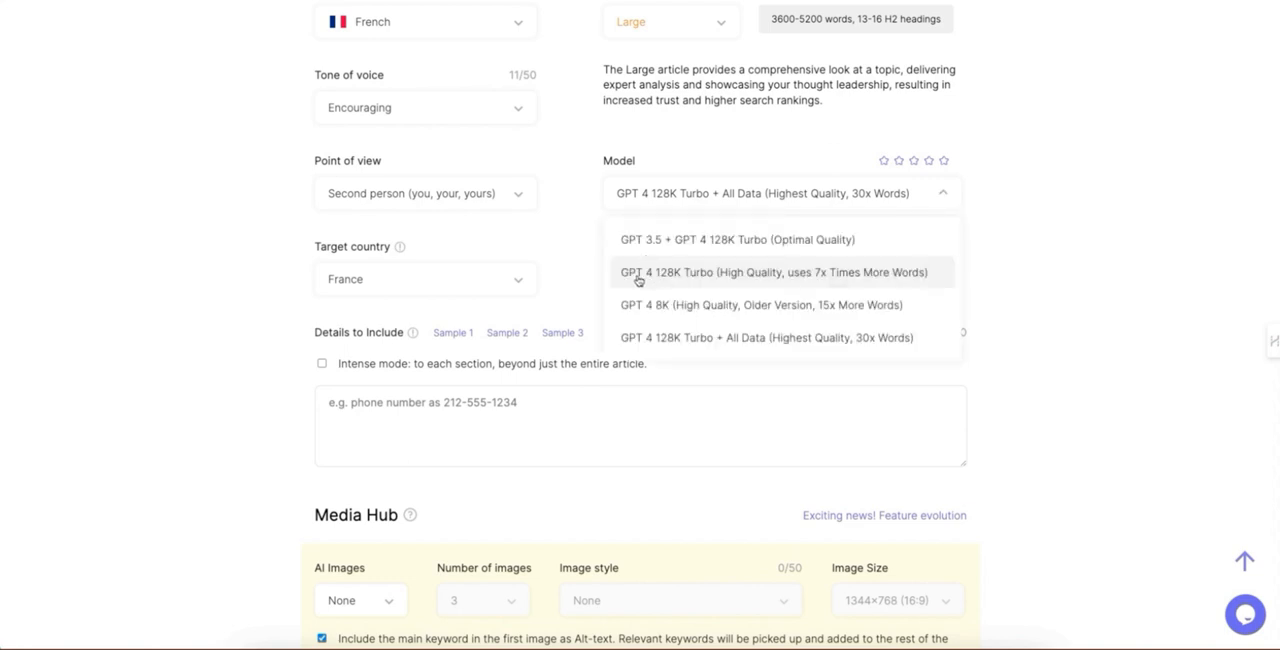
{"action": "left_click", "coordinate": [640, 280]}
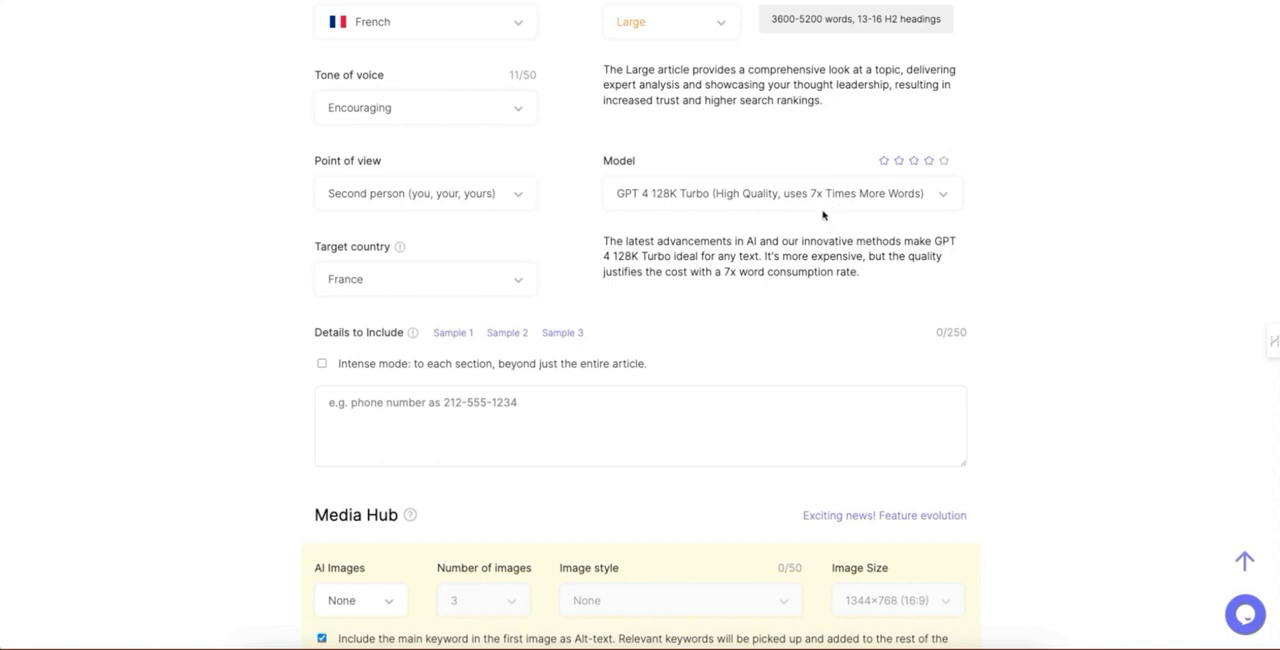
{"action": "left_click", "coordinate": [780, 200]}
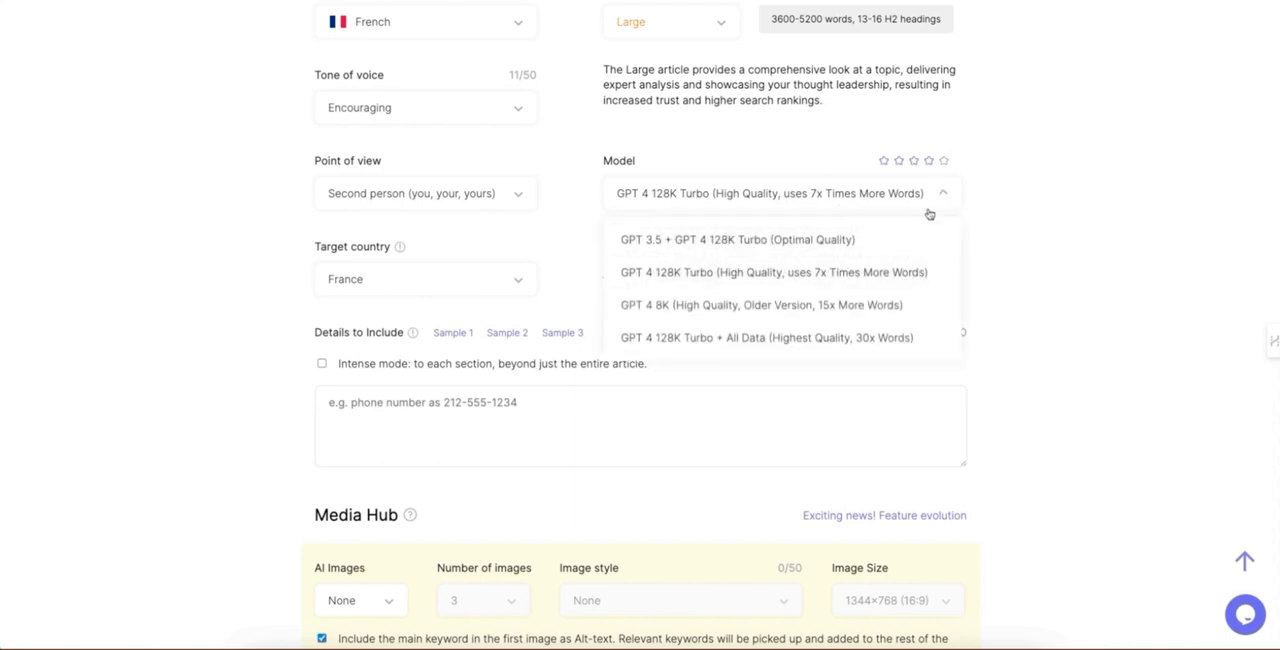
{"action": "left_click", "coordinate": [1012, 232]}
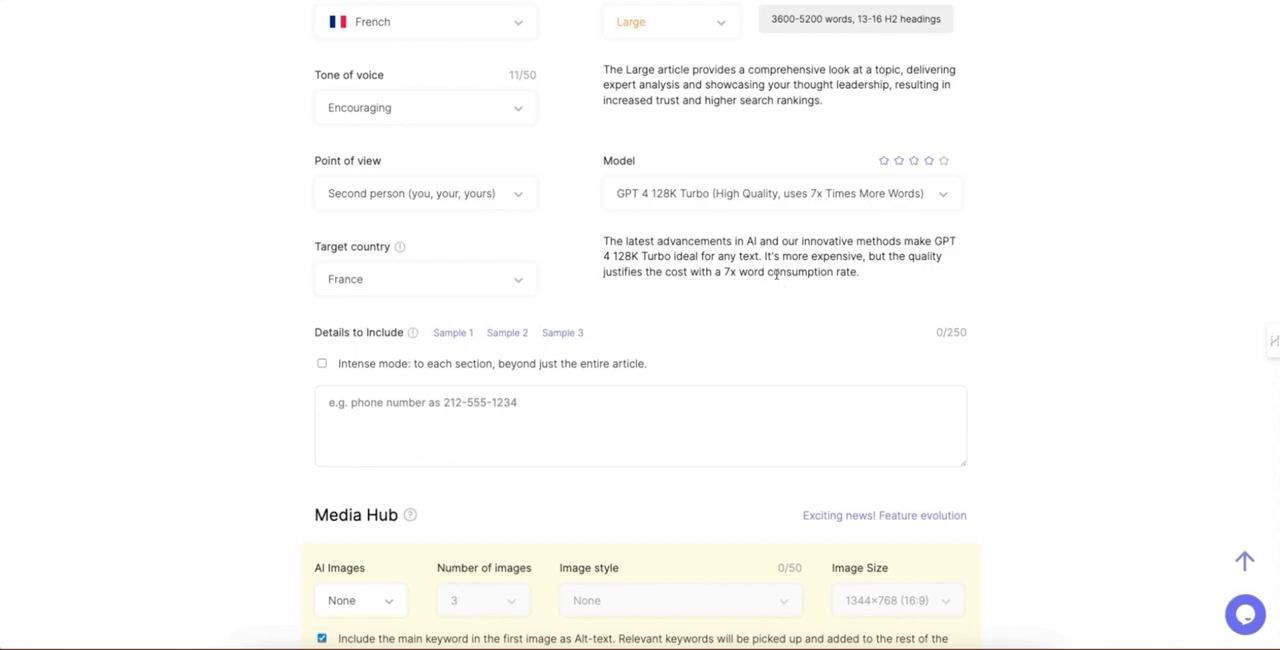
Step: Examine the guidance and the three samples provided for the Details to Include field
{"action": "scroll", "coordinate": [891, 197], "scroll_direction": "up", "scroll_amount": 2}
{"action": "scroll", "coordinate": [777, 278], "scroll_direction": "down", "scroll_amount": 3}
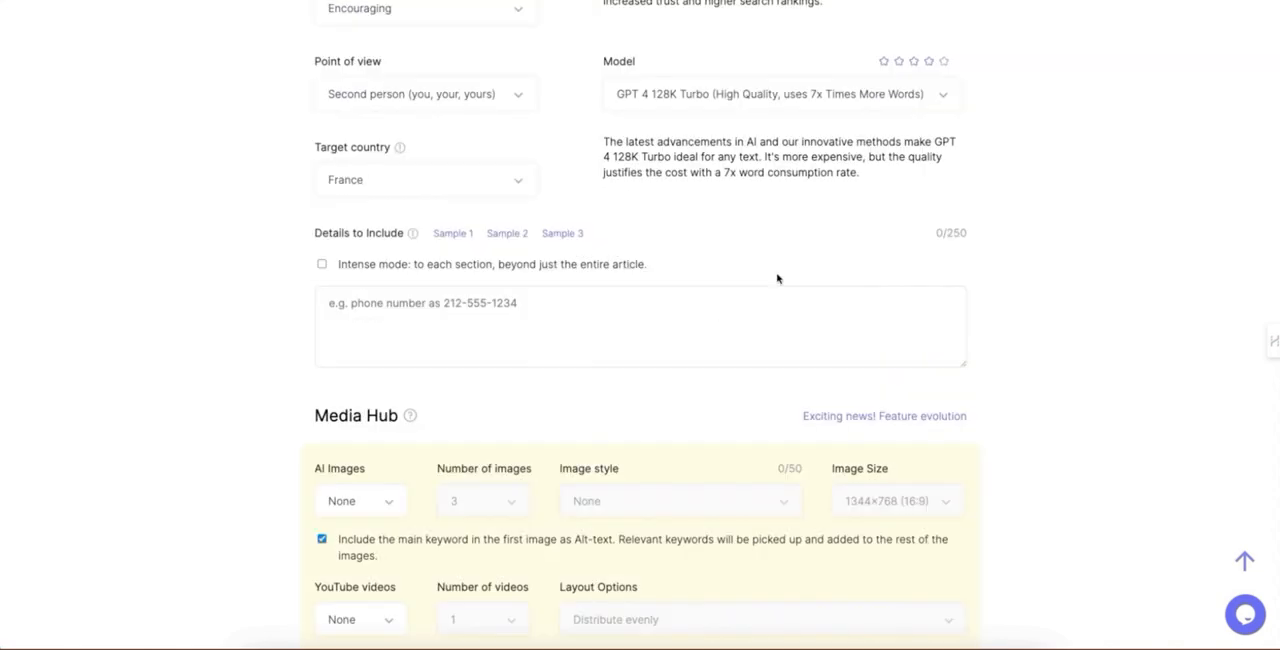
{"action": "left_click", "coordinate": [443, 308]}
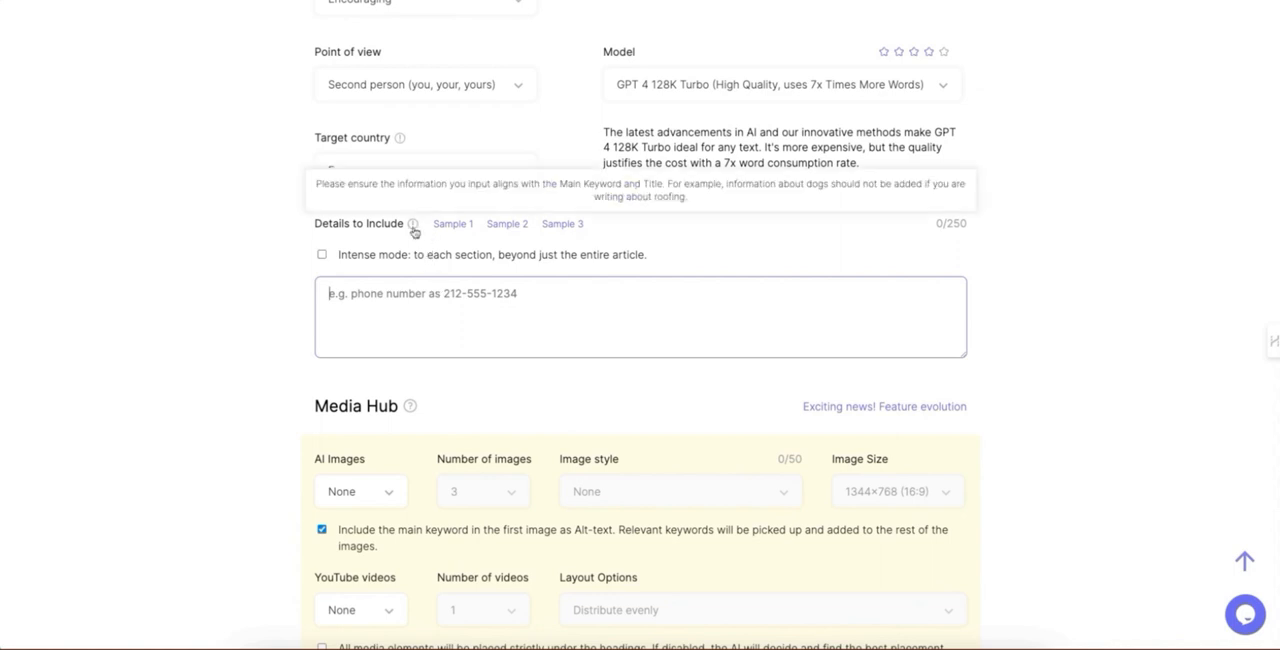
{"action": "left_click", "coordinate": [445, 227]}
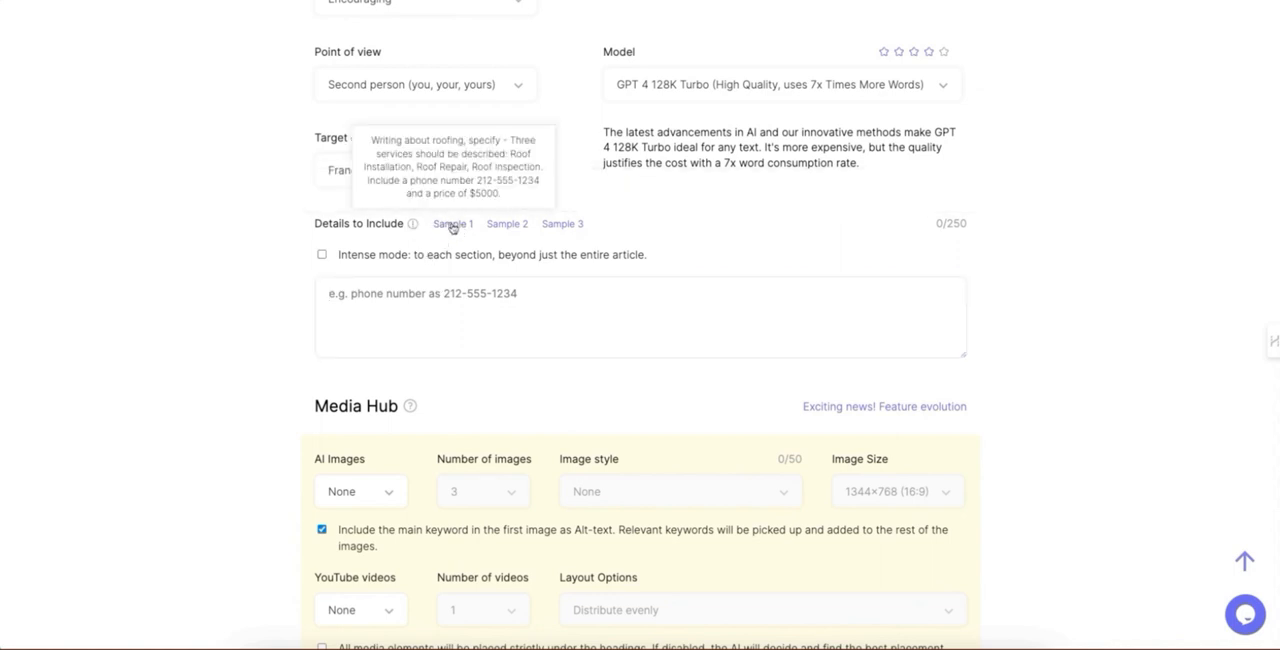
{"action": "mouse_move", "coordinate": [506, 227]}
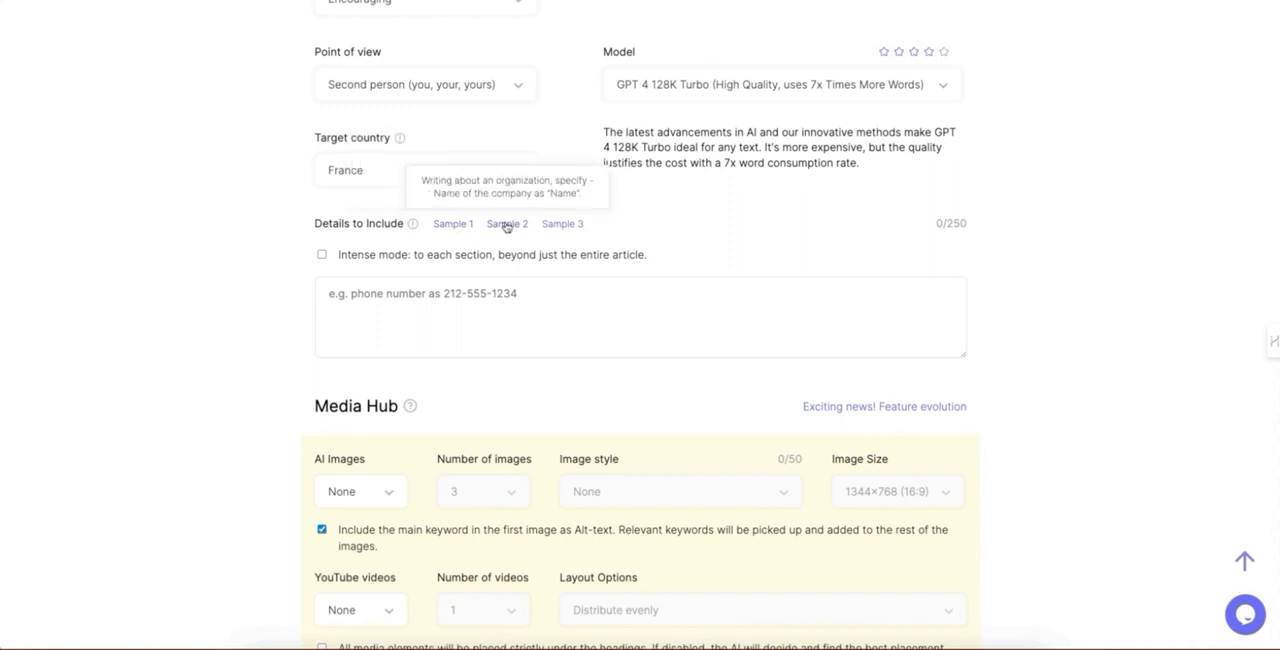
{"action": "mouse_move", "coordinate": [560, 228]}
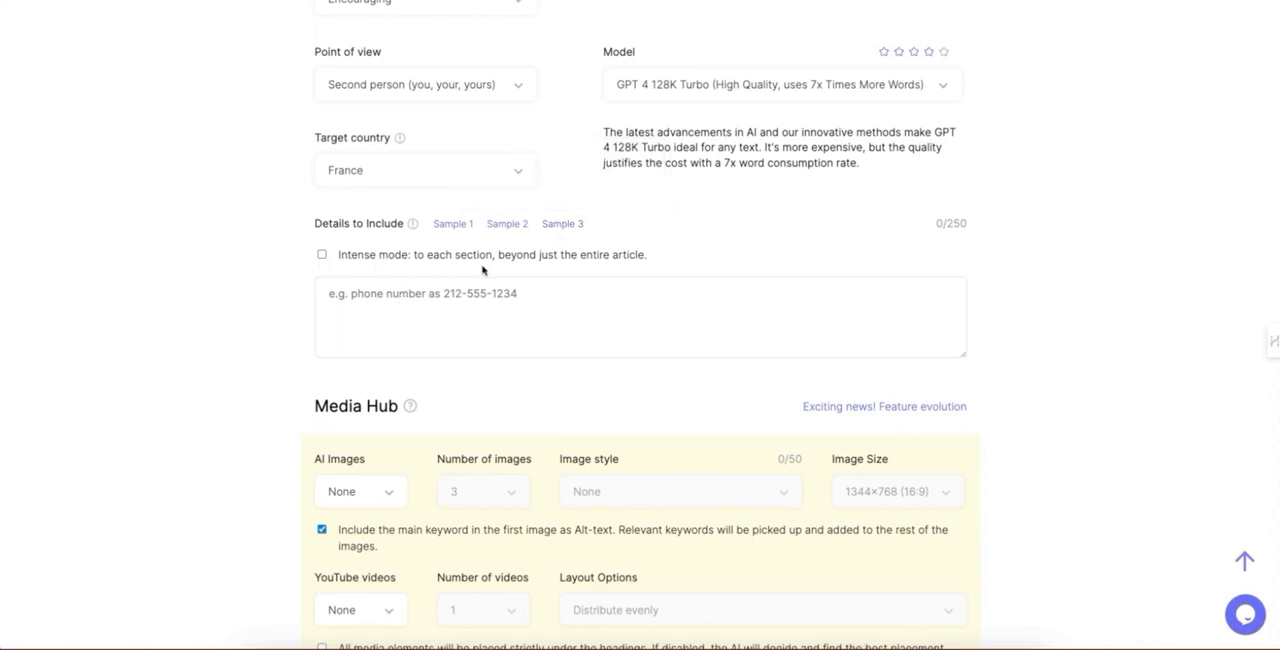
Step: Begin the Details to Include with "utiliser l'outil en ligne EdenPersona permet de générer un persona différent pour chaque étape du parcours"
{"action": "left_click", "coordinate": [421, 294]}
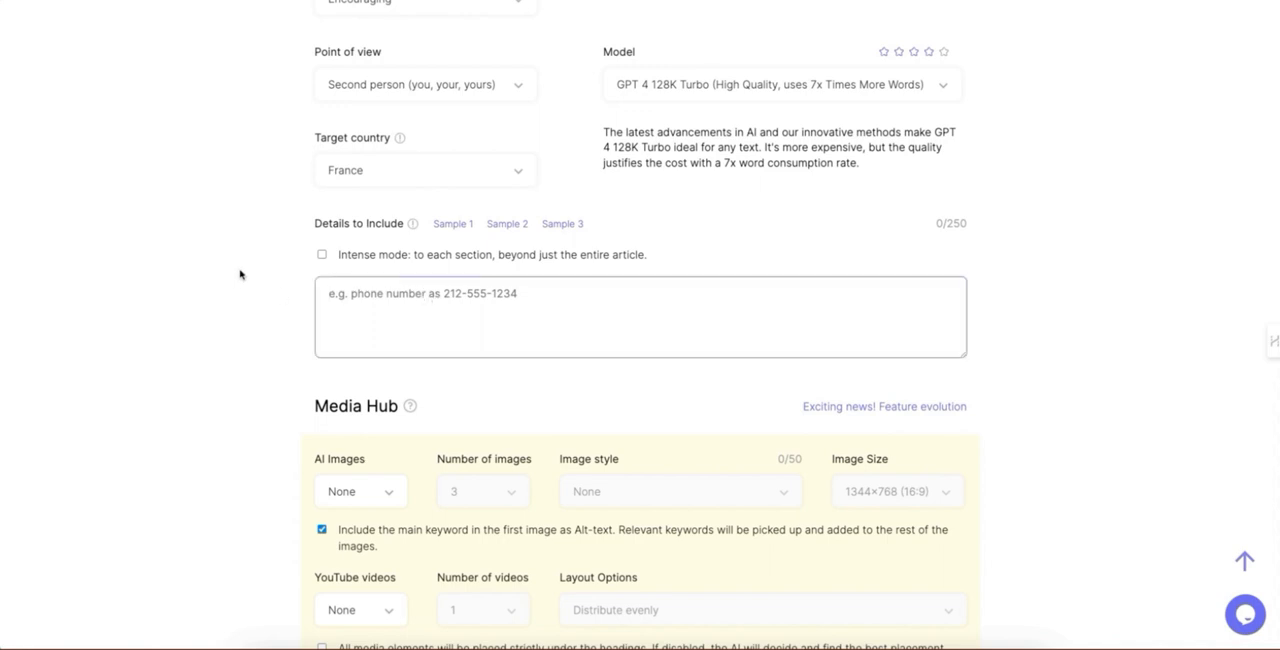
{"action": "type", "text": "util"}
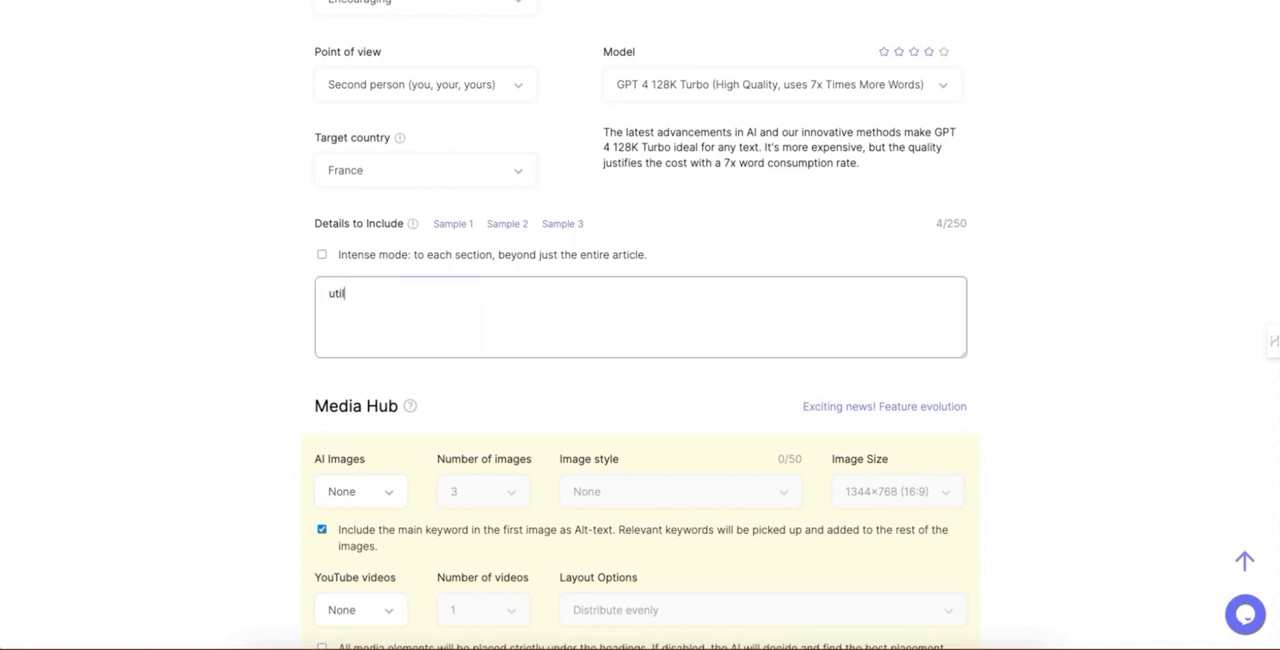
{"action": "type", "text": "iser l'outil en ligne "}
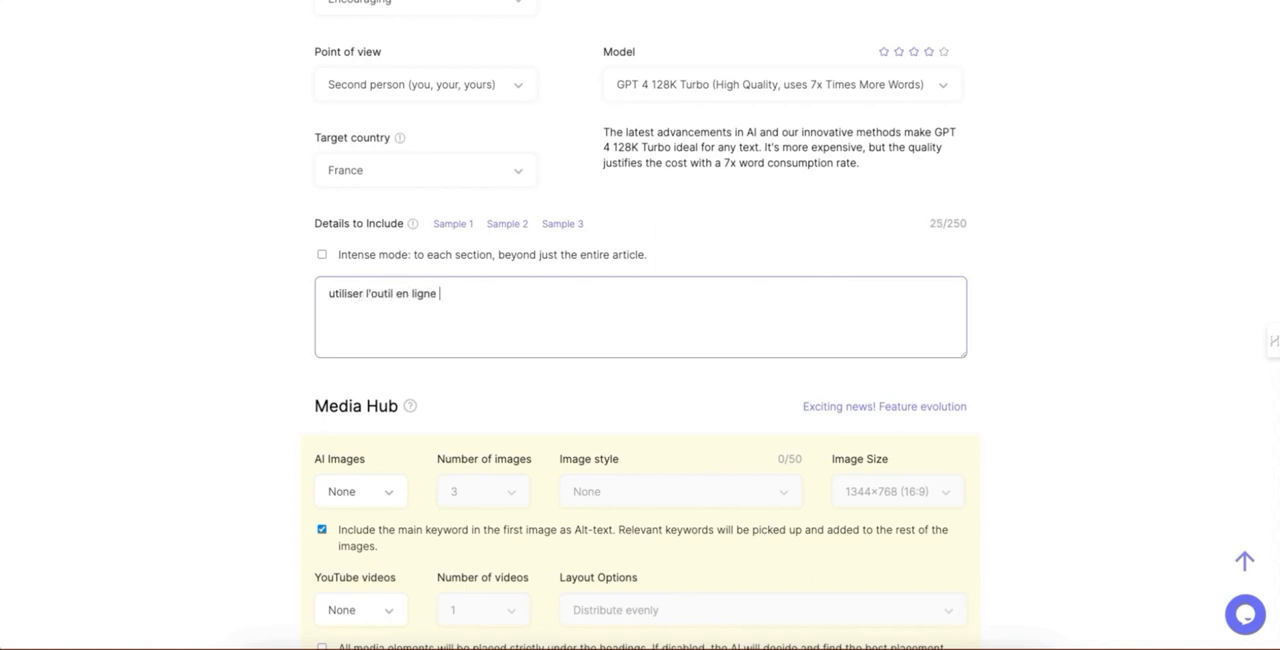
{"action": "type", "text": "EdenPersona permet de"}
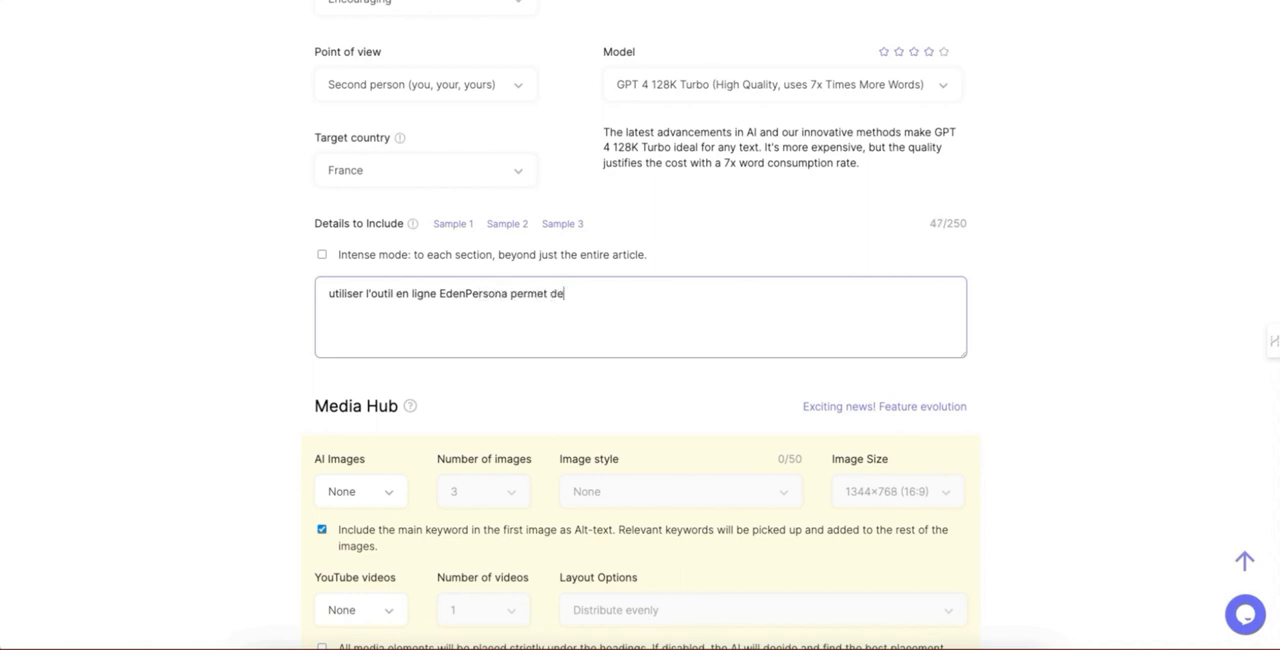
{"action": "type", "text": " générer un per"}
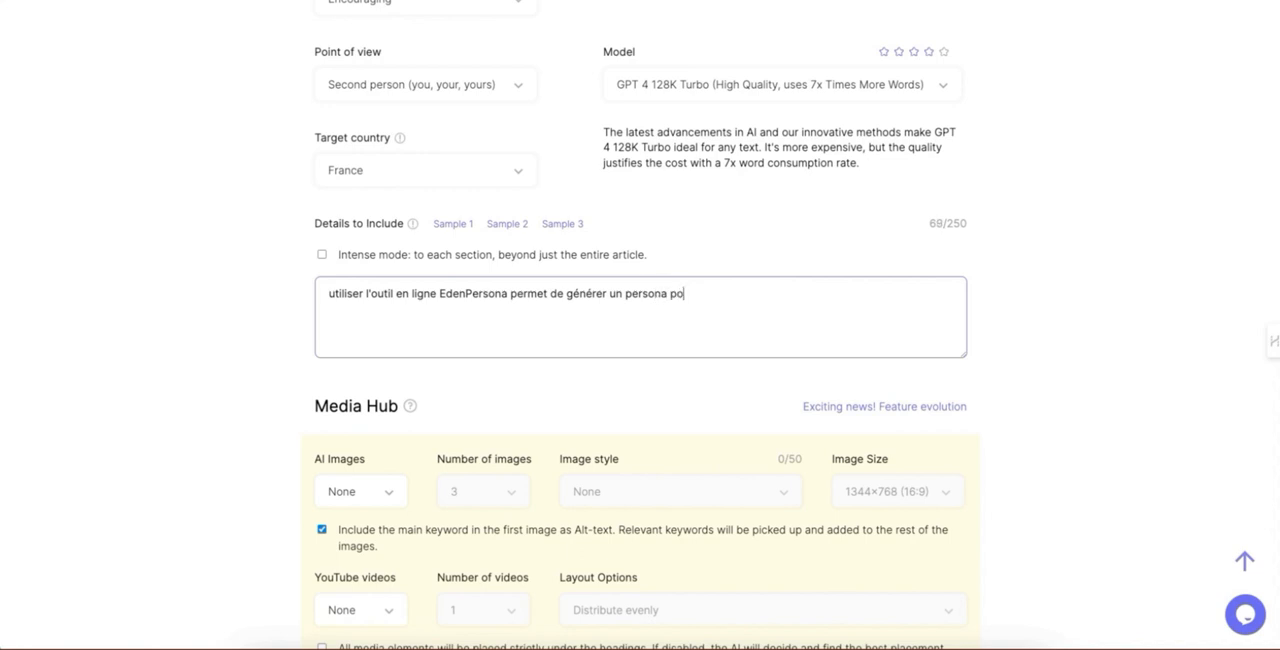
{"action": "type", "text": "sona différent pour chaque é"}
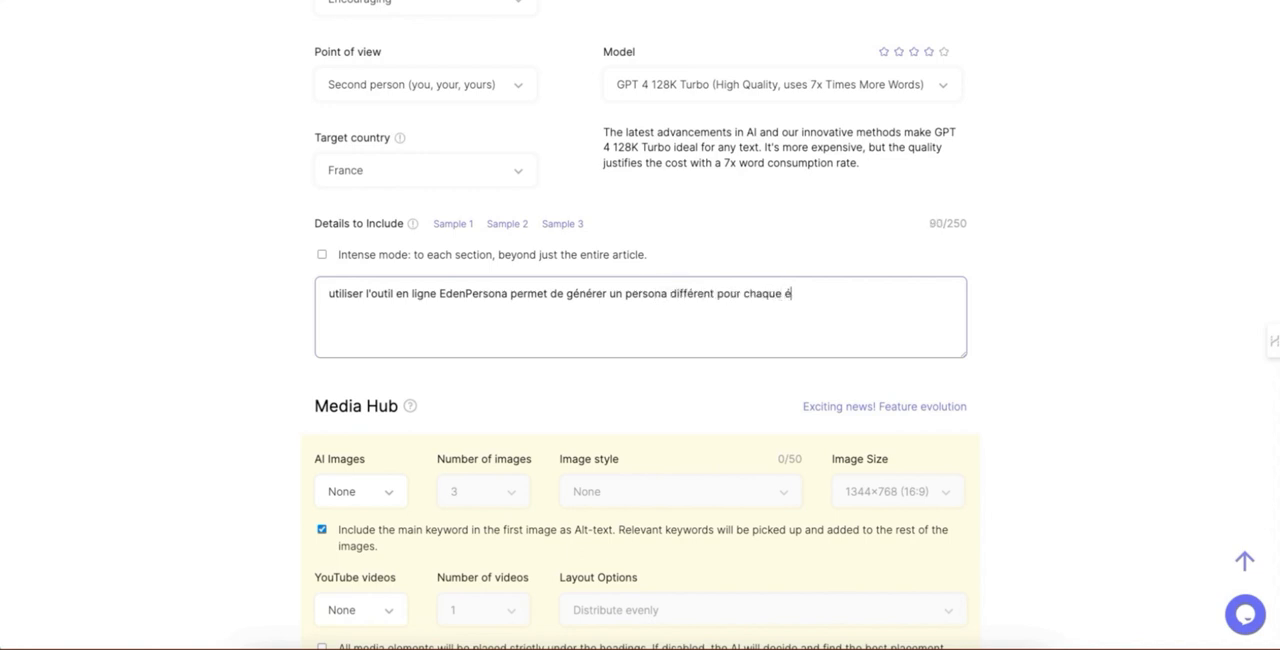
{"action": "type", "text": "tape du parcours, et ainsi compr"}
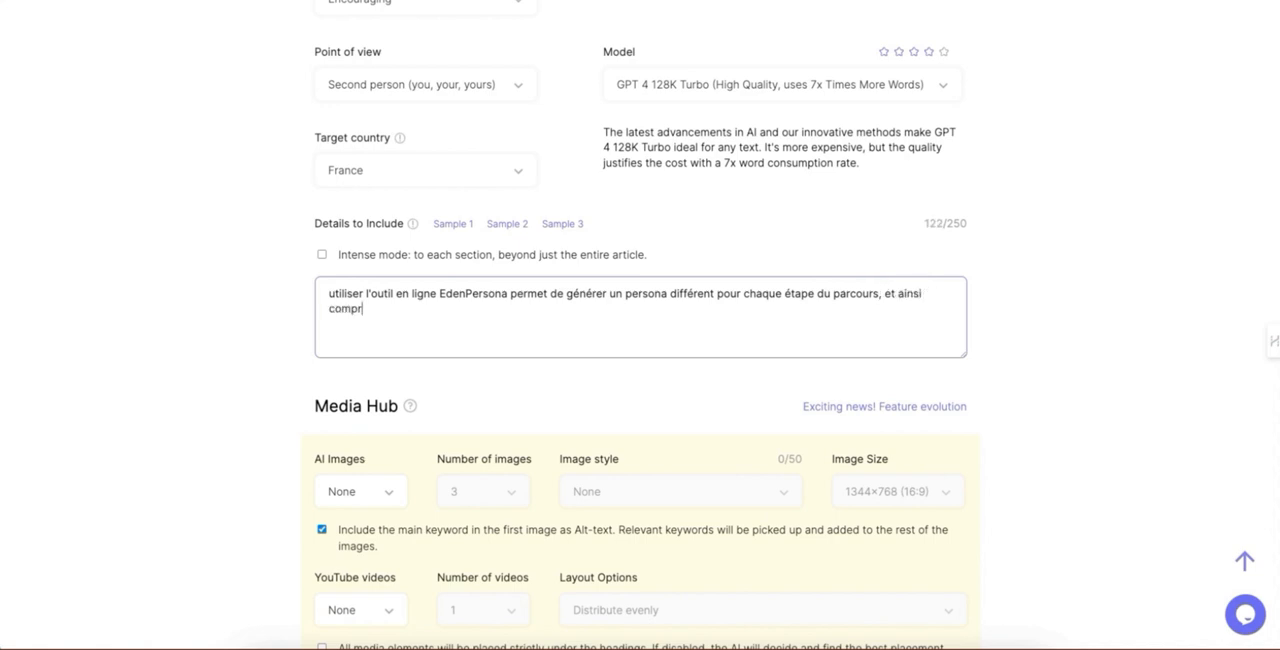
{"action": "type", "text": "endre ses douleurs,"}
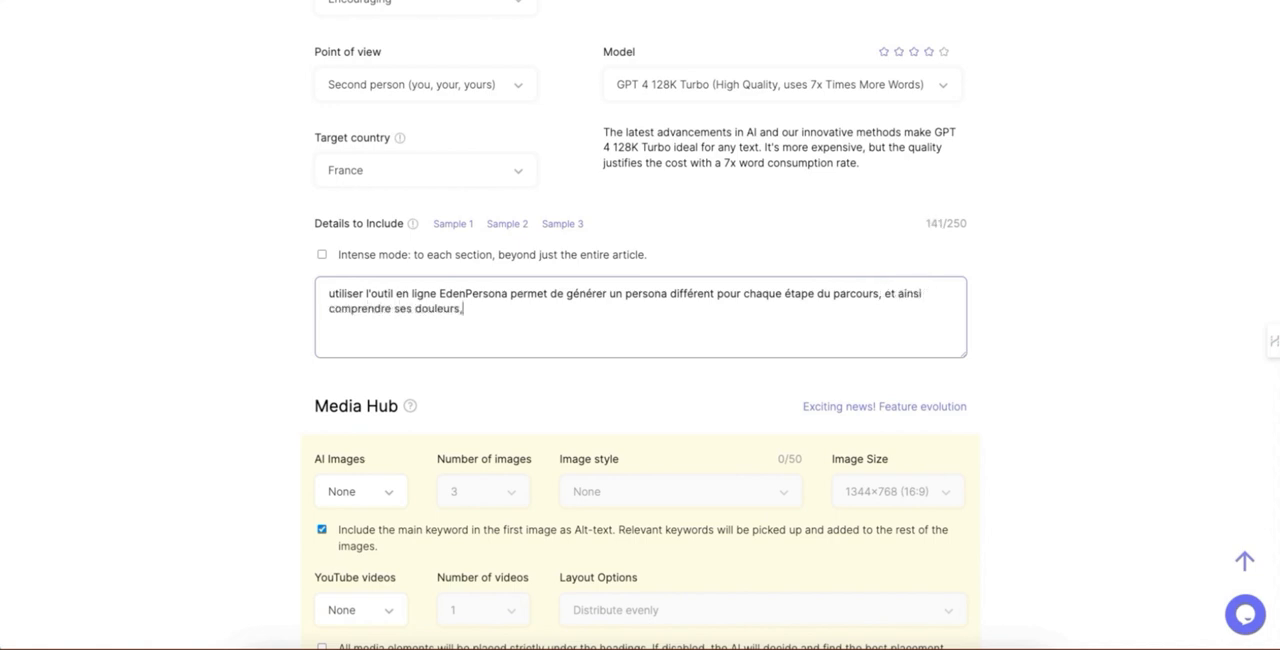
{"action": "type", "text": " ses motivations, son profil se"}
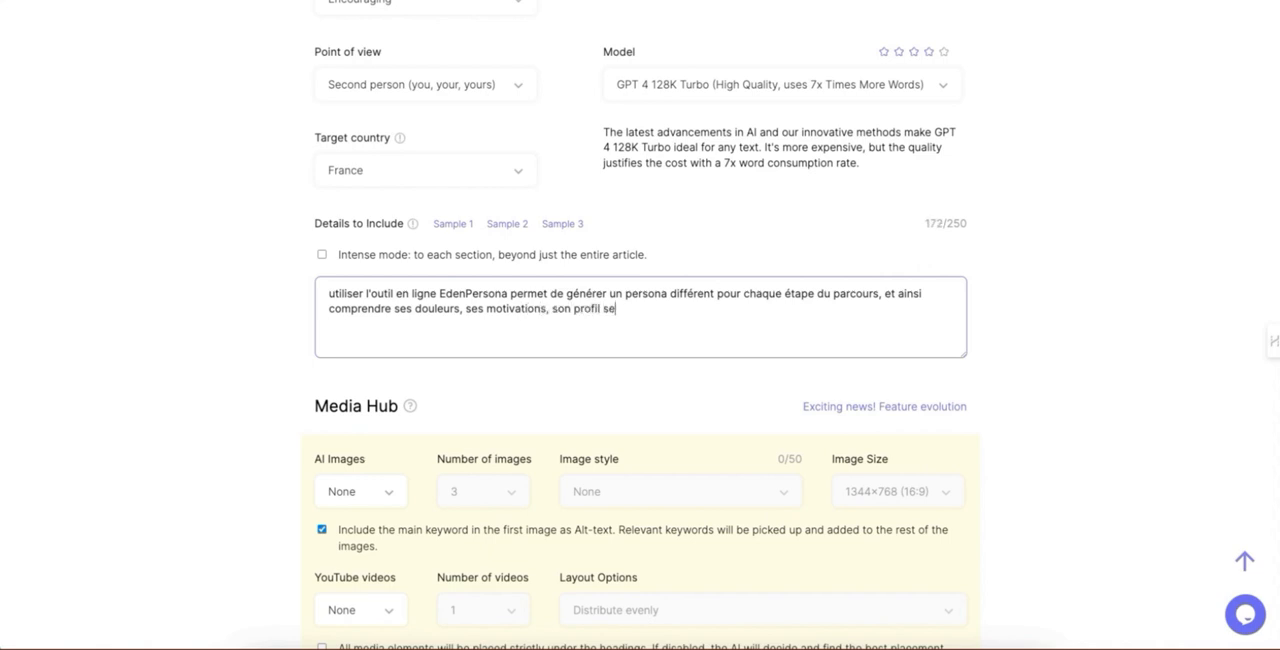
{"action": "type", "text": "lon son niveau dans ce parcour"}
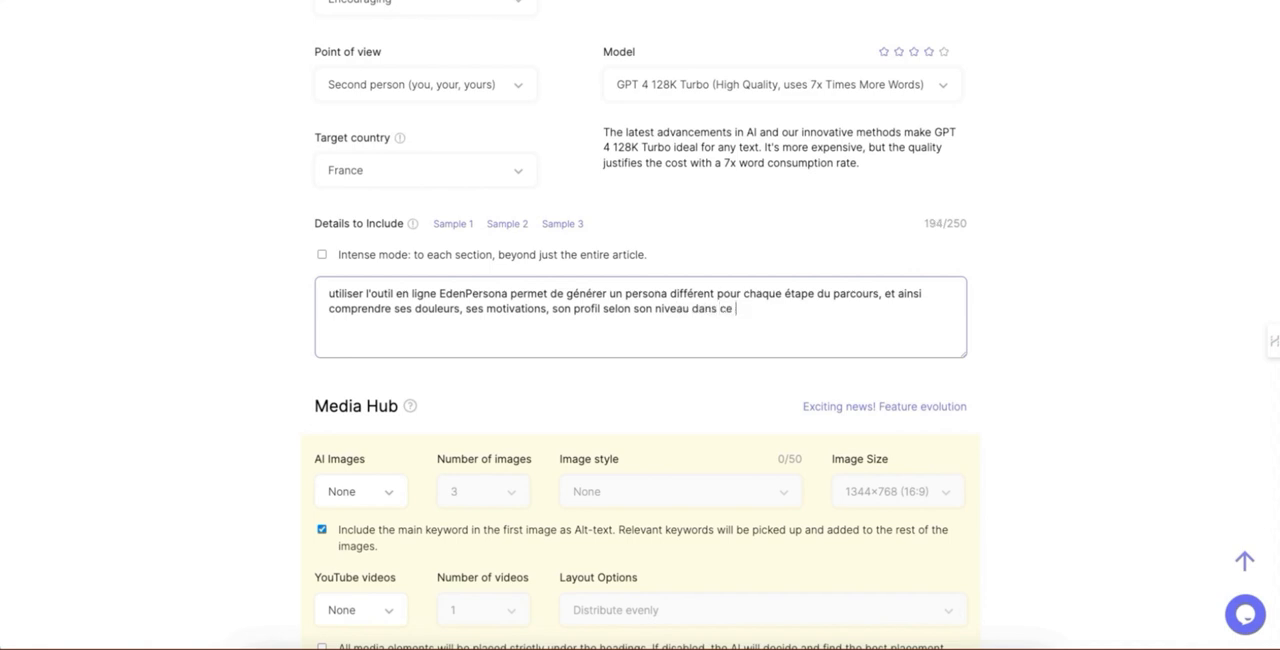
Step: Complete the Details to Include with ", et ainsi comprendre ses douleurs, ses motivations, son profil selon son niveau dans ce parcours: sensibilisation,considération, conversion,etc"
{"action": "type", "text": "sensibilisatio"}
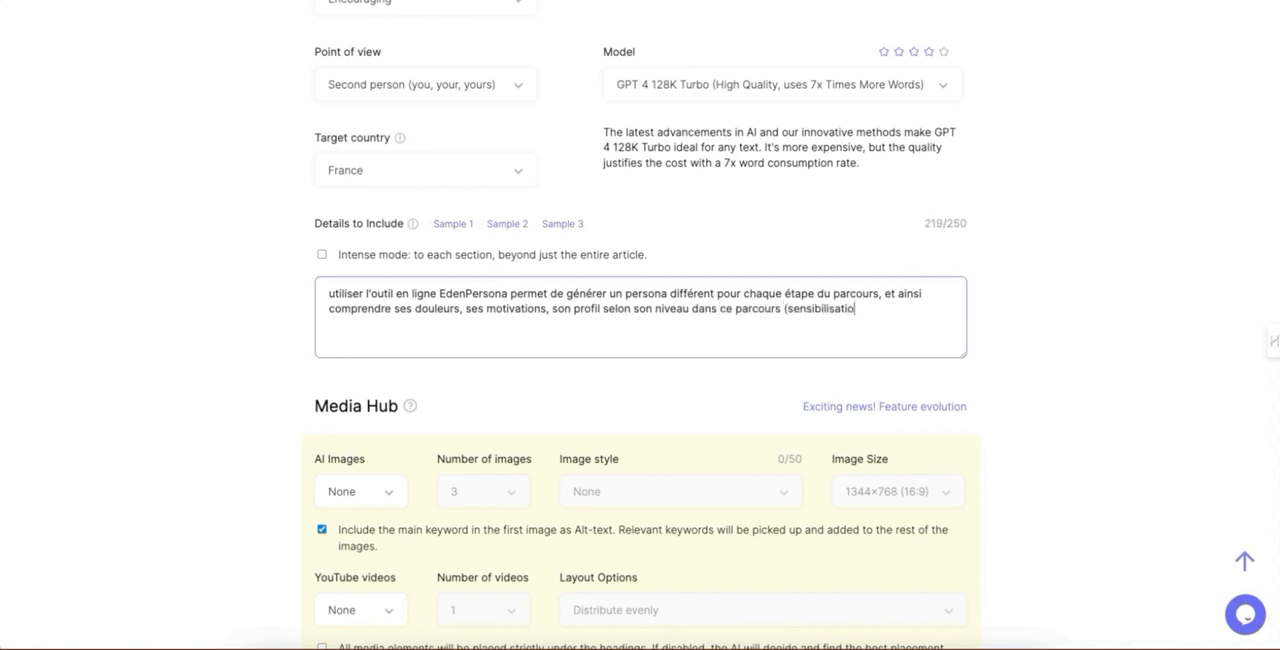
{"action": "type", "text": "n, considération, conversion"}
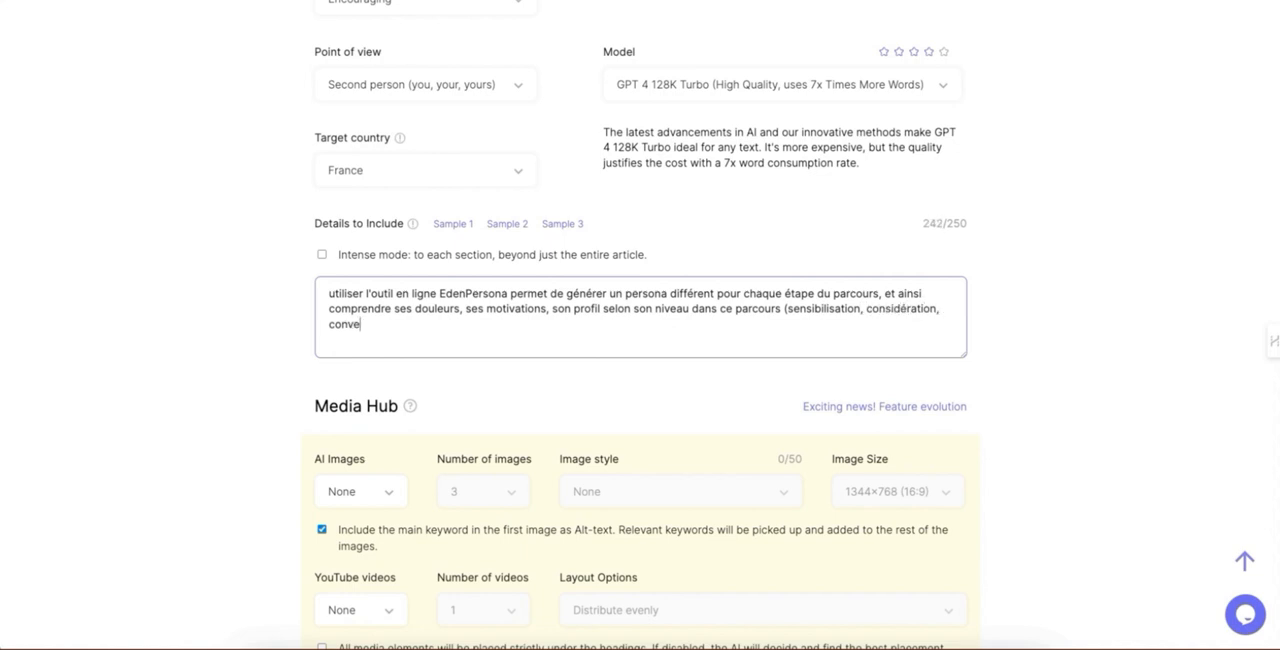
{"action": "type", "text": ", e"}
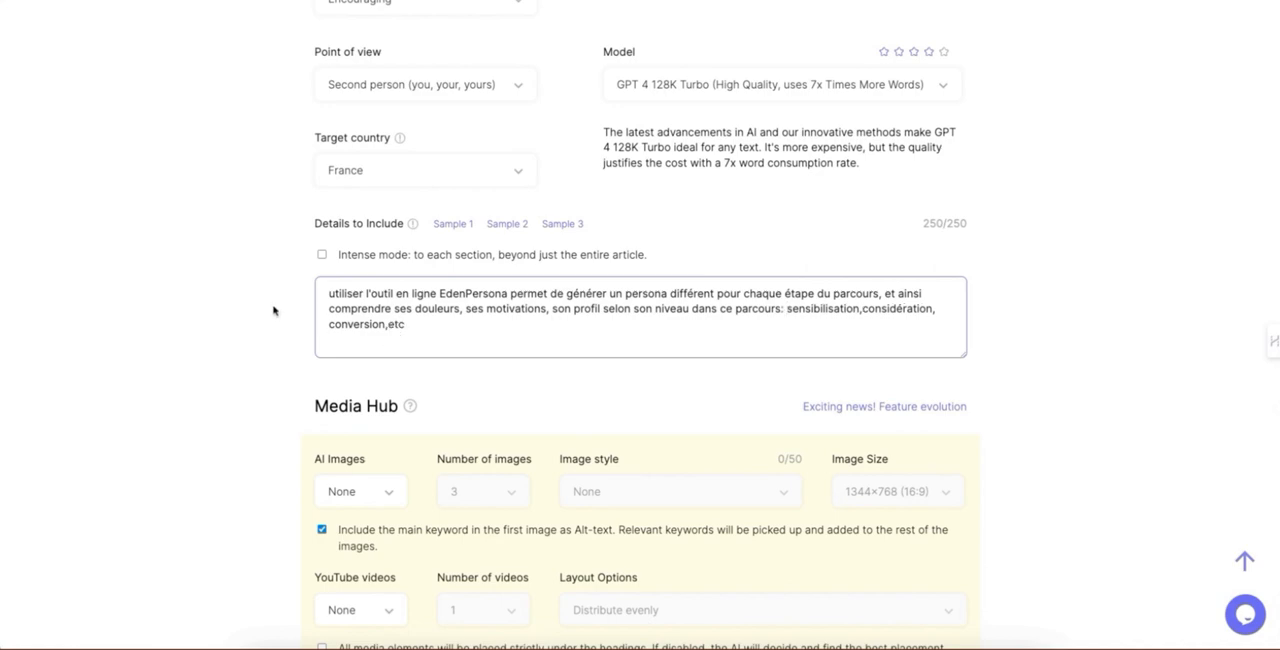
Step: Generate a blog post title from the main keyword "parcours client"
{"action": "scroll", "coordinate": [272, 311], "scroll_direction": "up", "scroll_amount": 5}
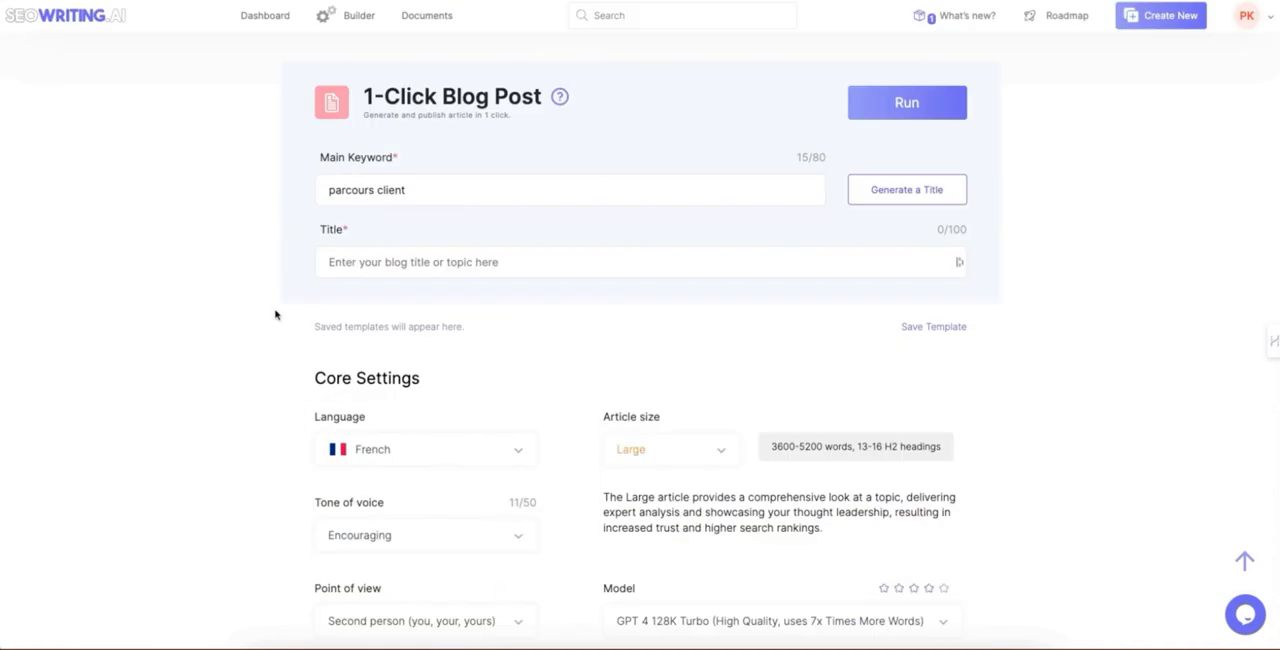
{"action": "left_click", "coordinate": [883, 196]}
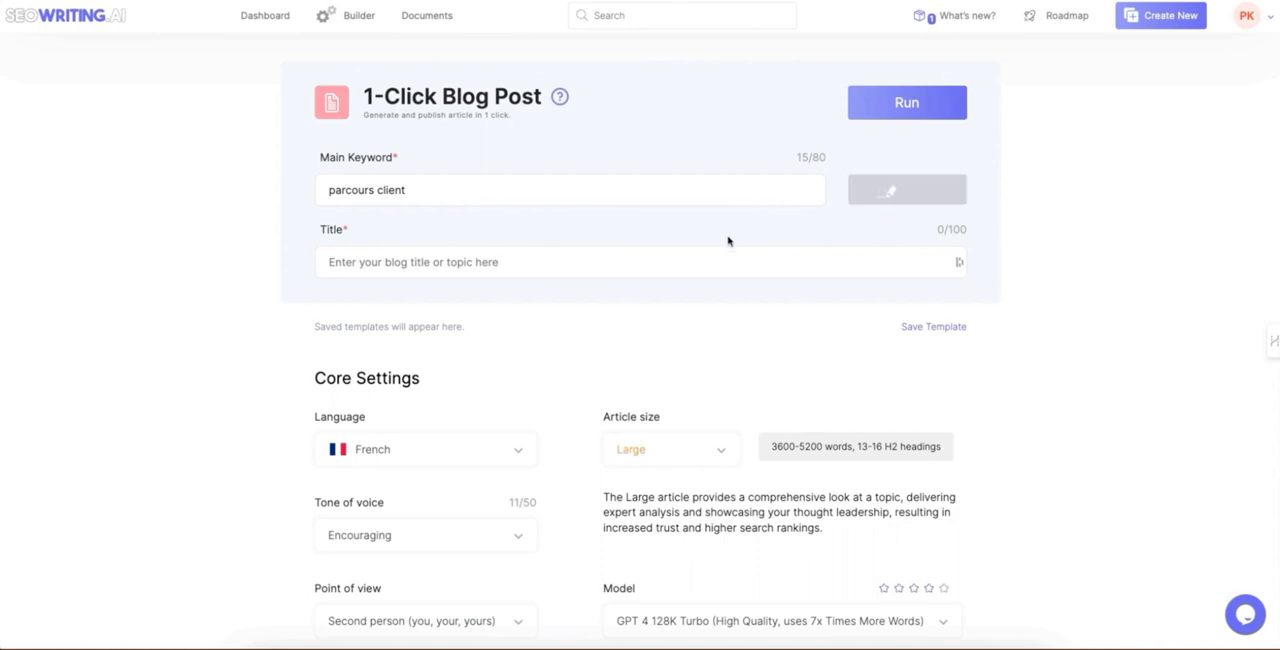
Step: Try replacing the generated title with "Optimisez le parcours client pour améliorer l'expérience marketing", and undo the replacement
{"action": "left_click", "coordinate": [584, 264]}
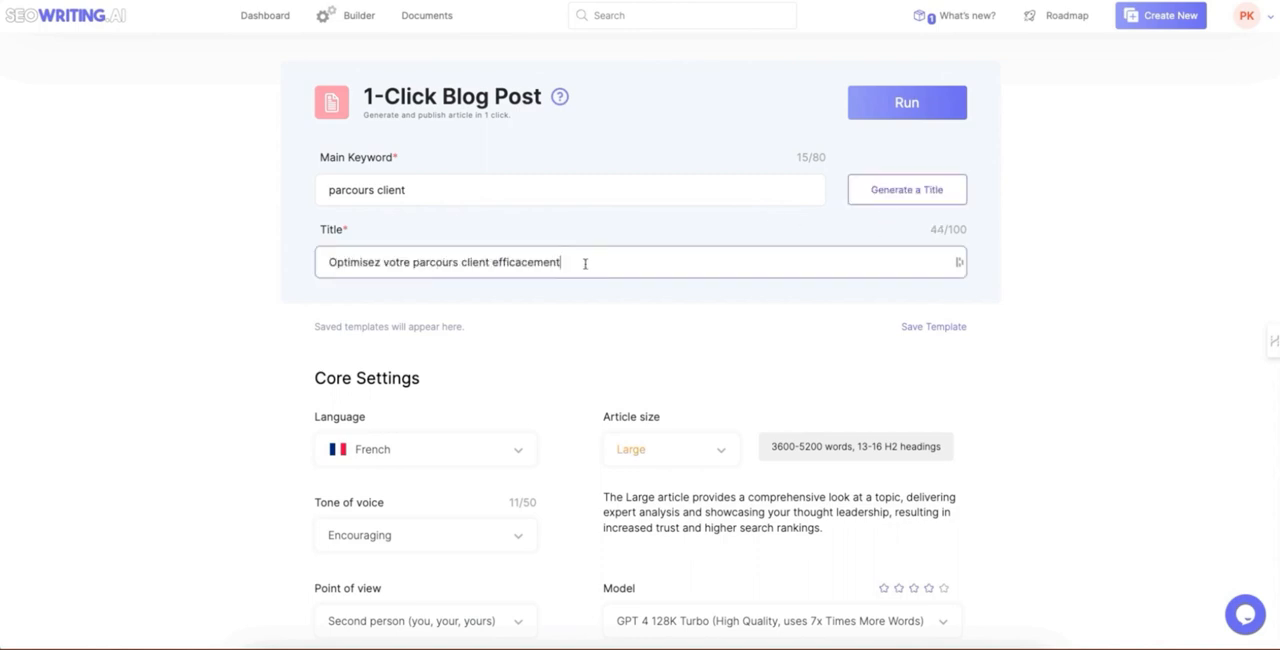
{"action": "left_click_drag", "start_coordinate": [586, 264], "coordinate": [301, 262]}
{"action": "type", "text": "Optimisez le parcours client pour améliorer l'expérience marketing"}
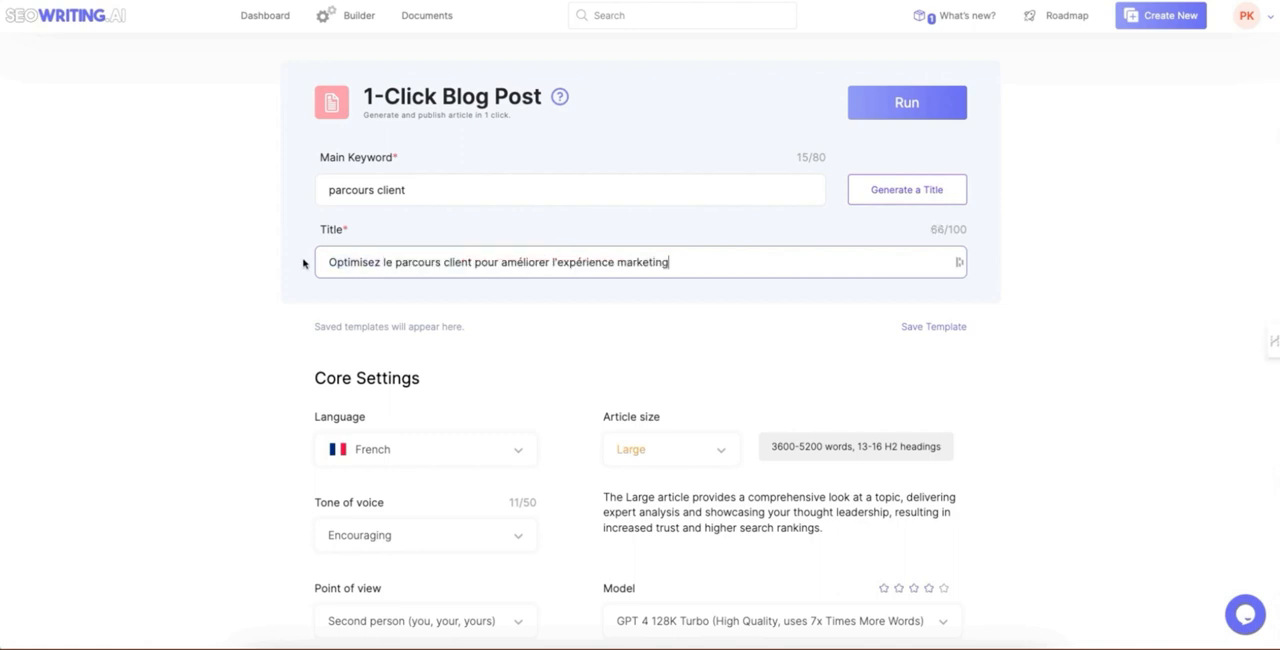
{"action": "key", "text": "ctrl+z"}
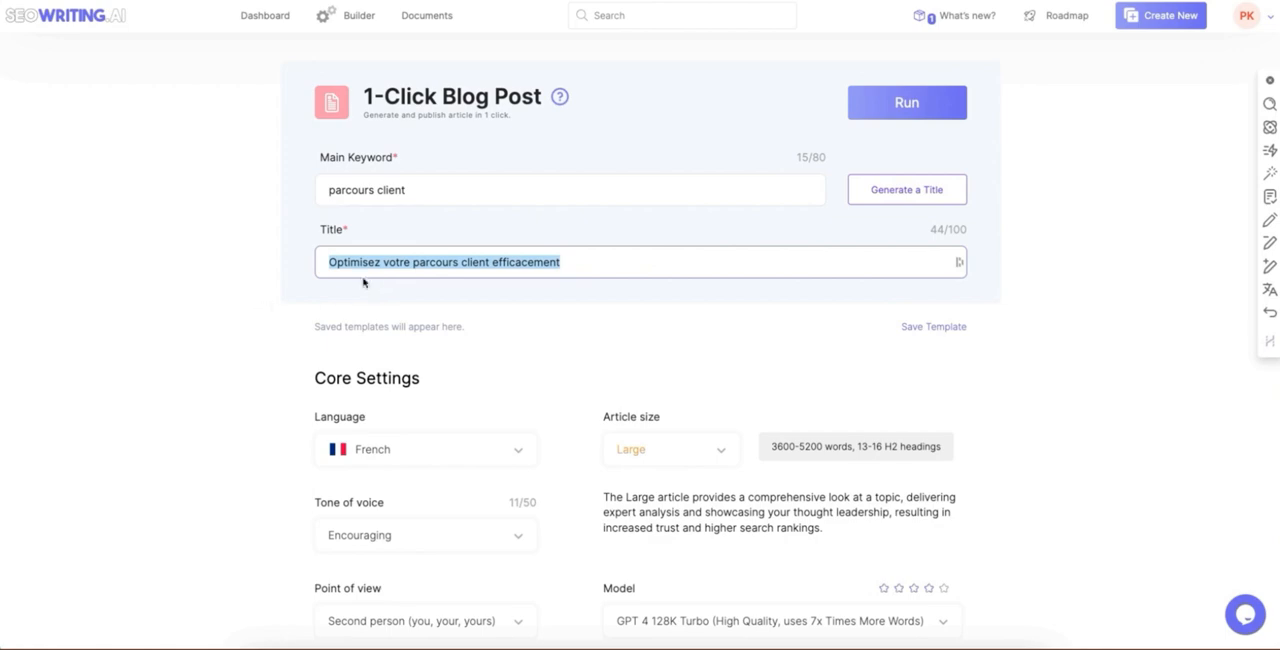
{"action": "double_click", "coordinate": [393, 262]}
{"action": "left_click", "coordinate": [246, 316]}
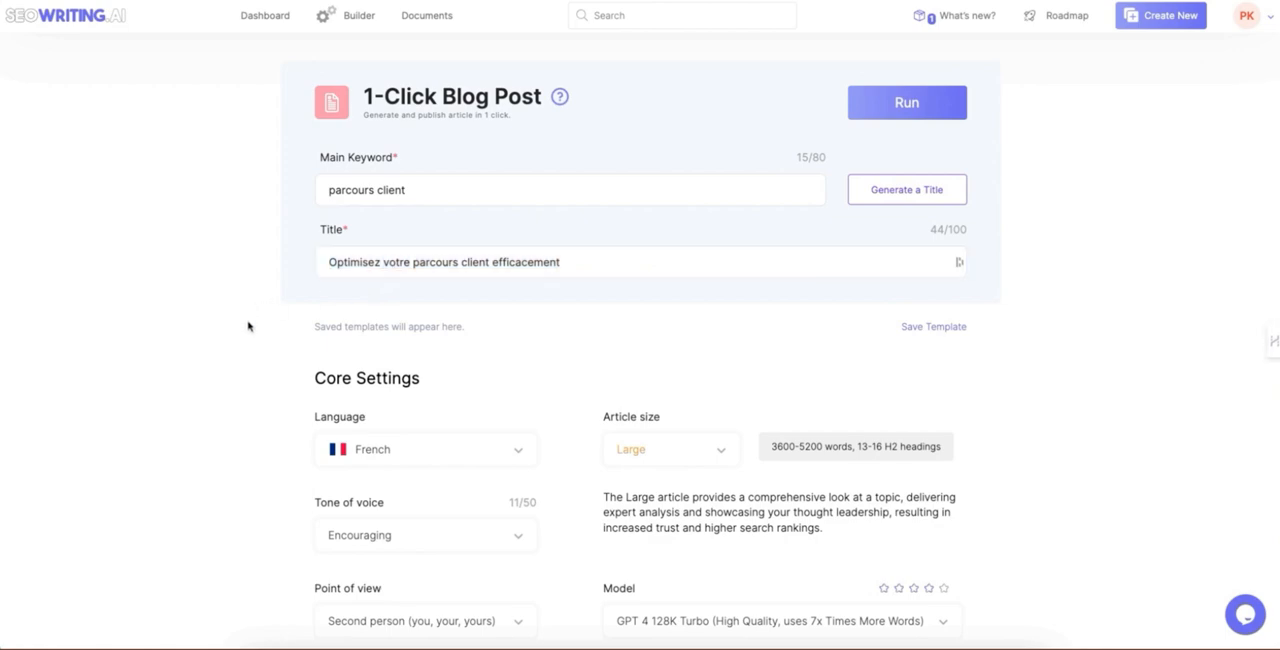
Step: In the Media Hub, enable AI images in the Surrealism style and include YouTube videos in the article
{"action": "scroll", "coordinate": [242, 346], "scroll_direction": "down", "scroll_amount": 3}
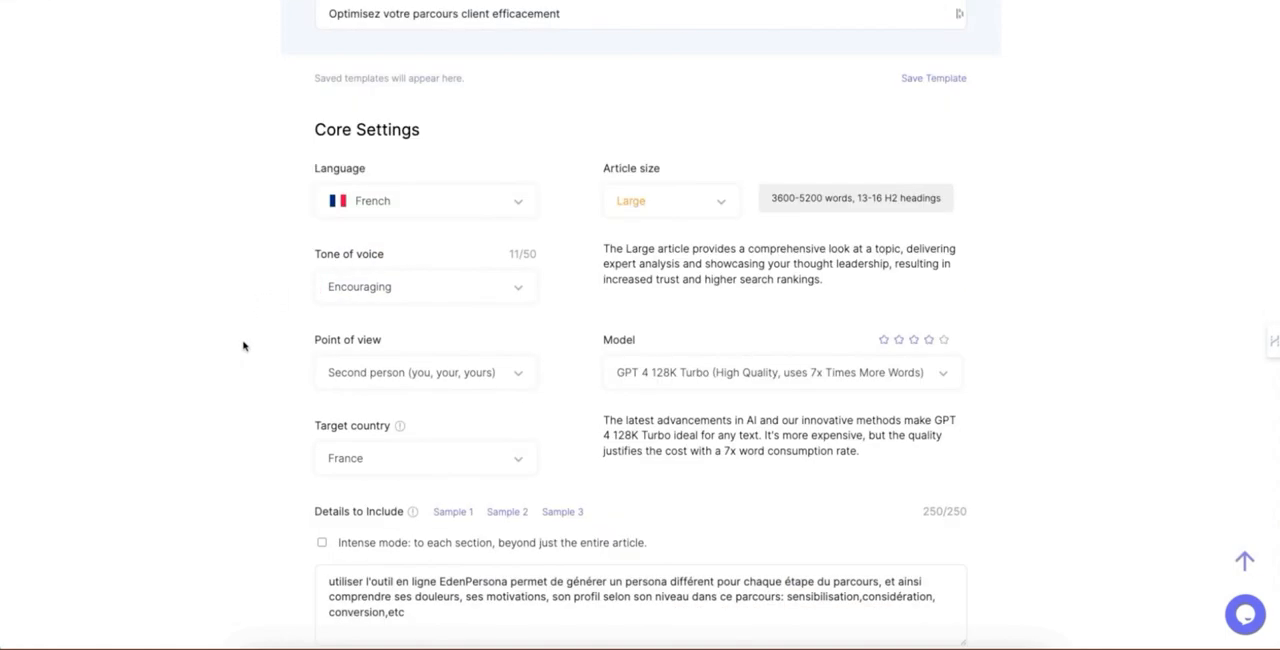
{"action": "scroll", "coordinate": [244, 347], "scroll_direction": "down", "scroll_amount": 3}
{"action": "scroll", "coordinate": [244, 347], "scroll_direction": "down", "scroll_amount": 3}
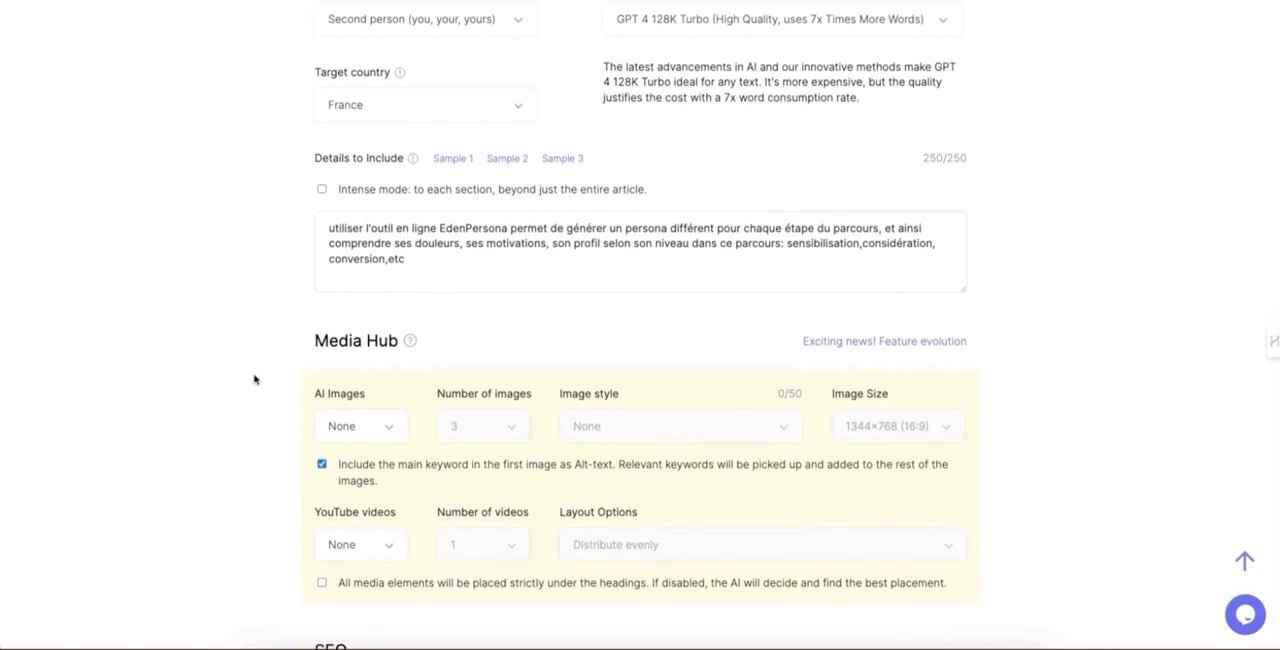
{"action": "left_click", "coordinate": [347, 302]}
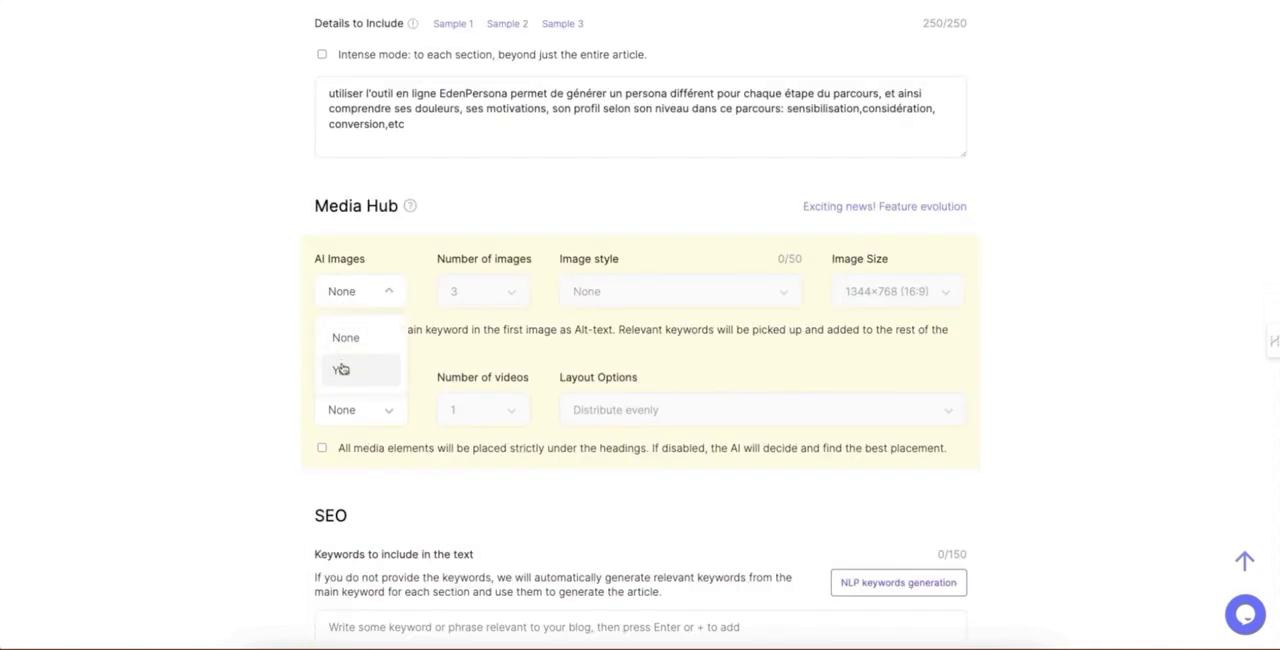
{"action": "left_click", "coordinate": [297, 336]}
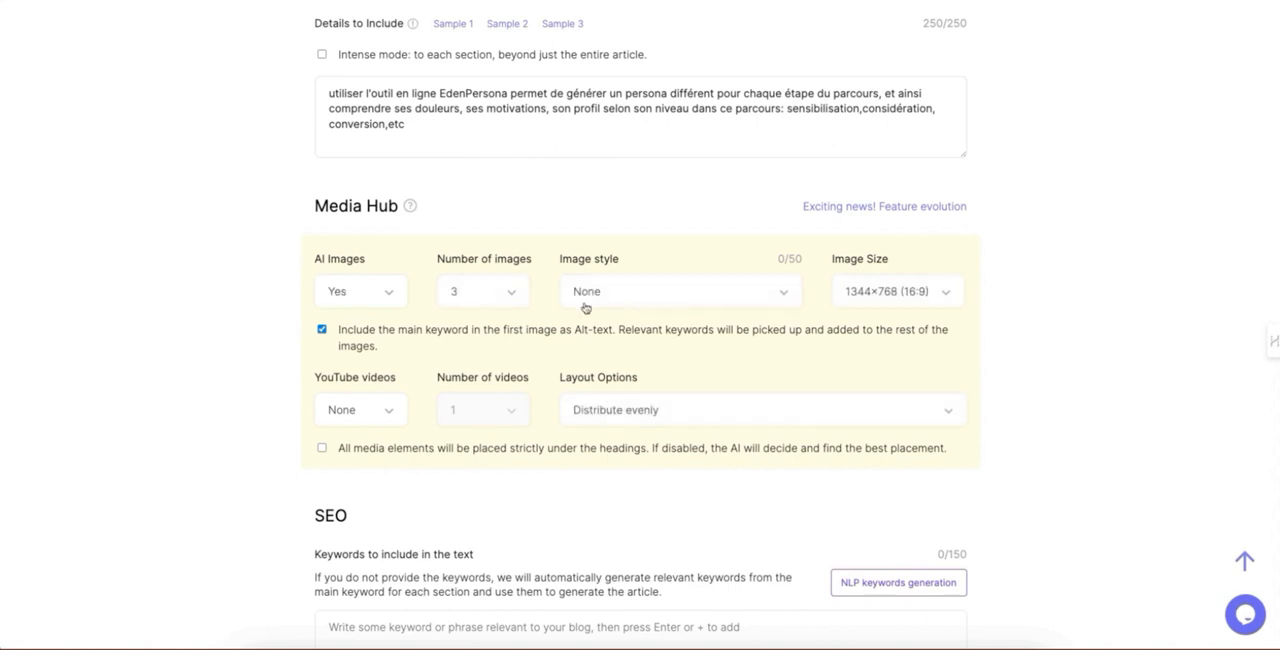
{"action": "left_click", "coordinate": [593, 293]}
{"action": "scroll", "coordinate": [603, 368], "scroll_direction": "down", "scroll_amount": 1}
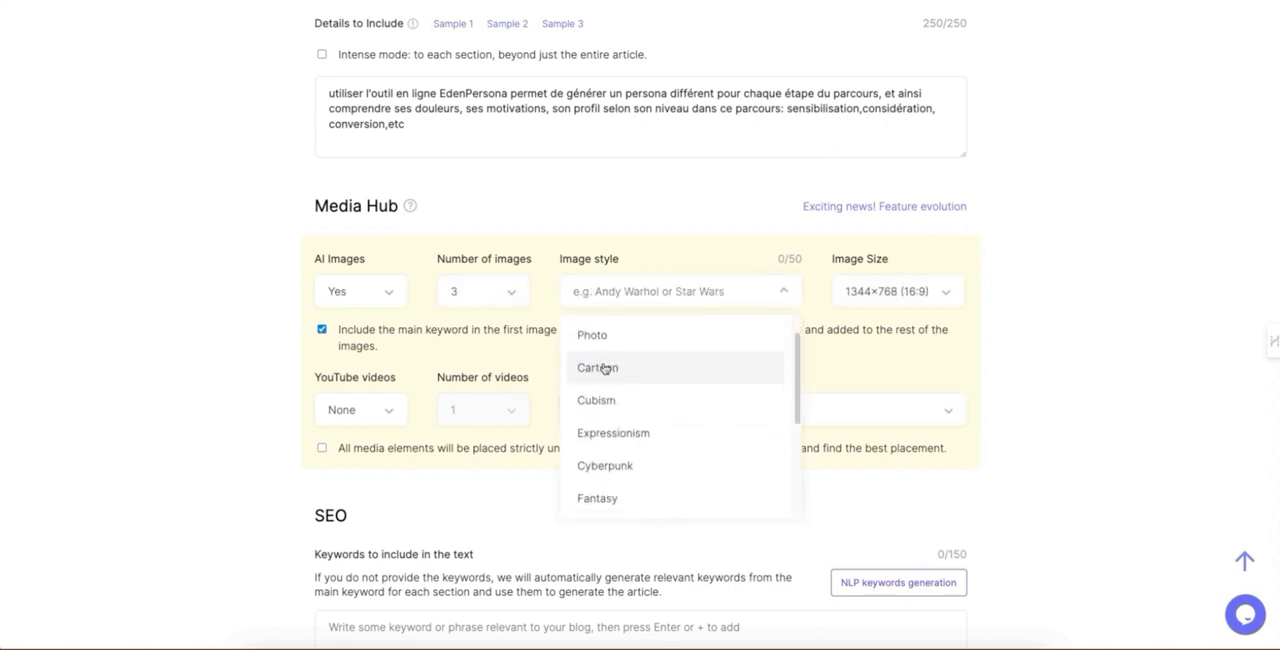
{"action": "scroll", "coordinate": [603, 368], "scroll_direction": "down", "scroll_amount": 6}
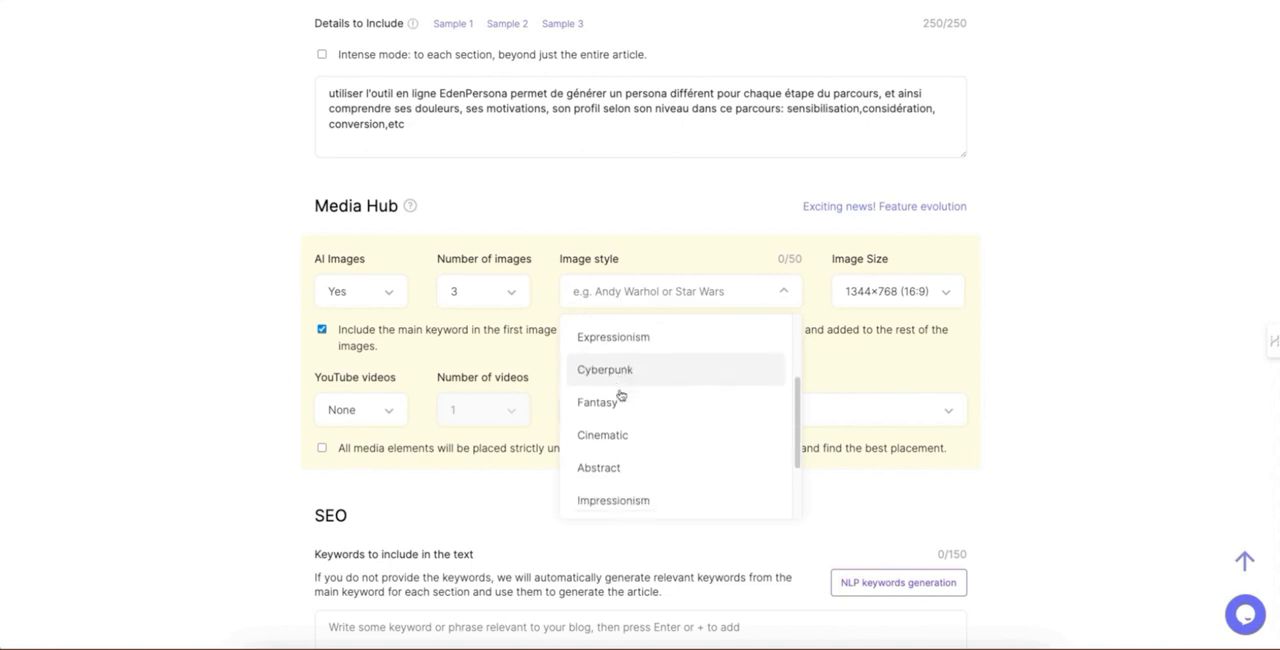
{"action": "left_click", "coordinate": [695, 433]}
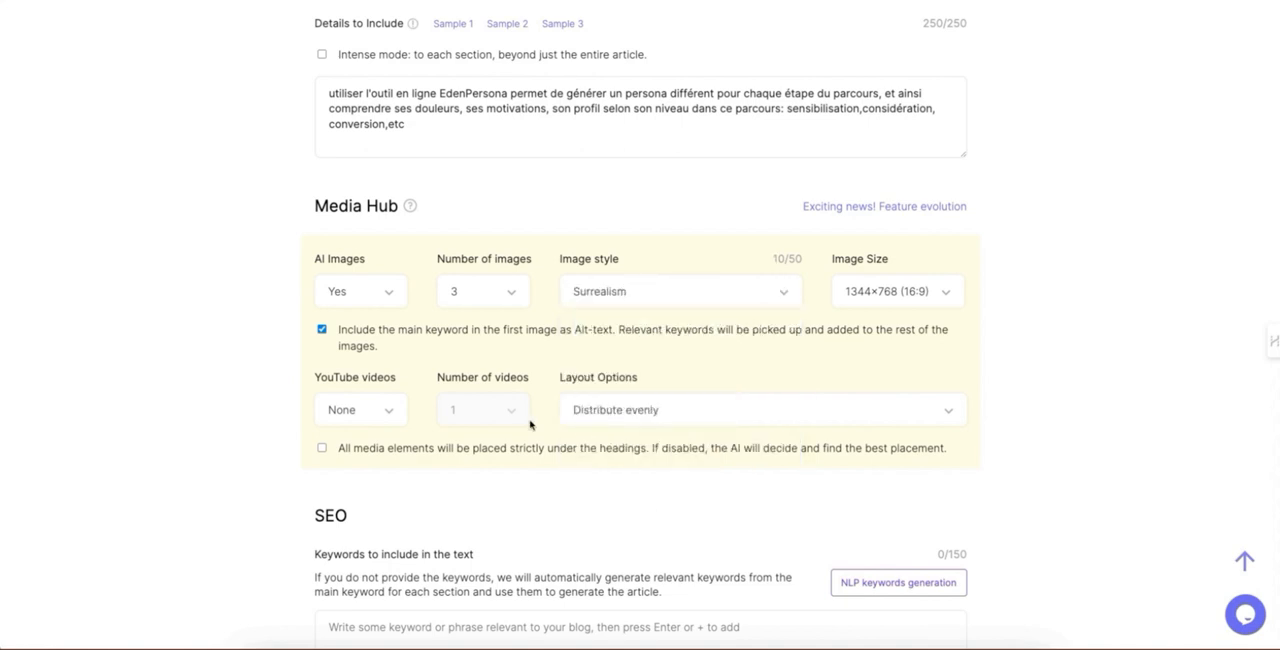
{"action": "left_click", "coordinate": [382, 416]}
{"action": "left_click", "coordinate": [357, 494]}
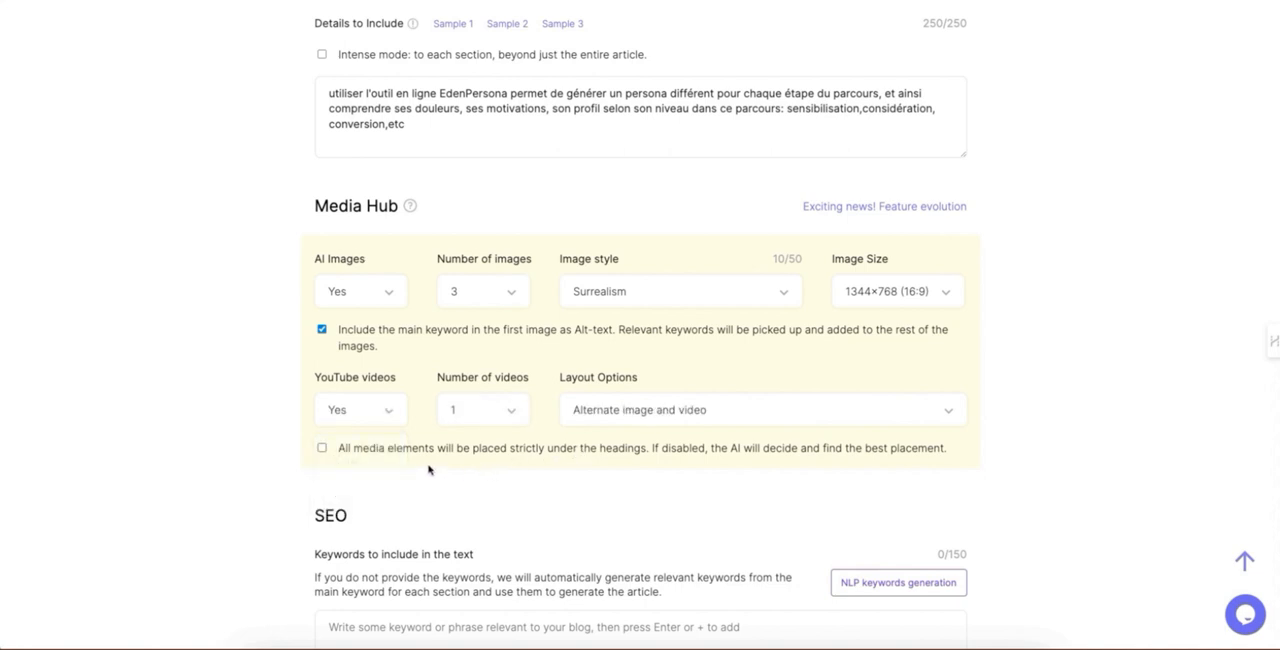
Step: Generate NLP keywords for the article's SEO keywords to include in the text
{"action": "scroll", "coordinate": [430, 469], "scroll_direction": "down", "scroll_amount": 2}
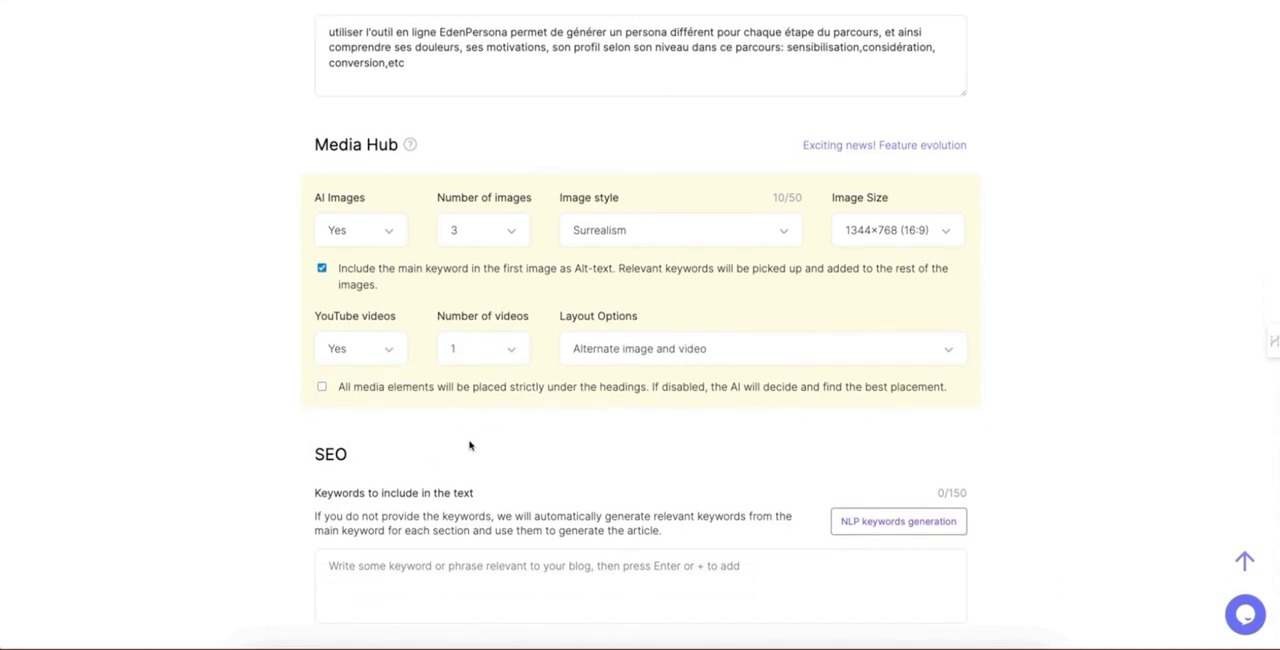
{"action": "scroll", "coordinate": [437, 482], "scroll_direction": "down", "scroll_amount": 5}
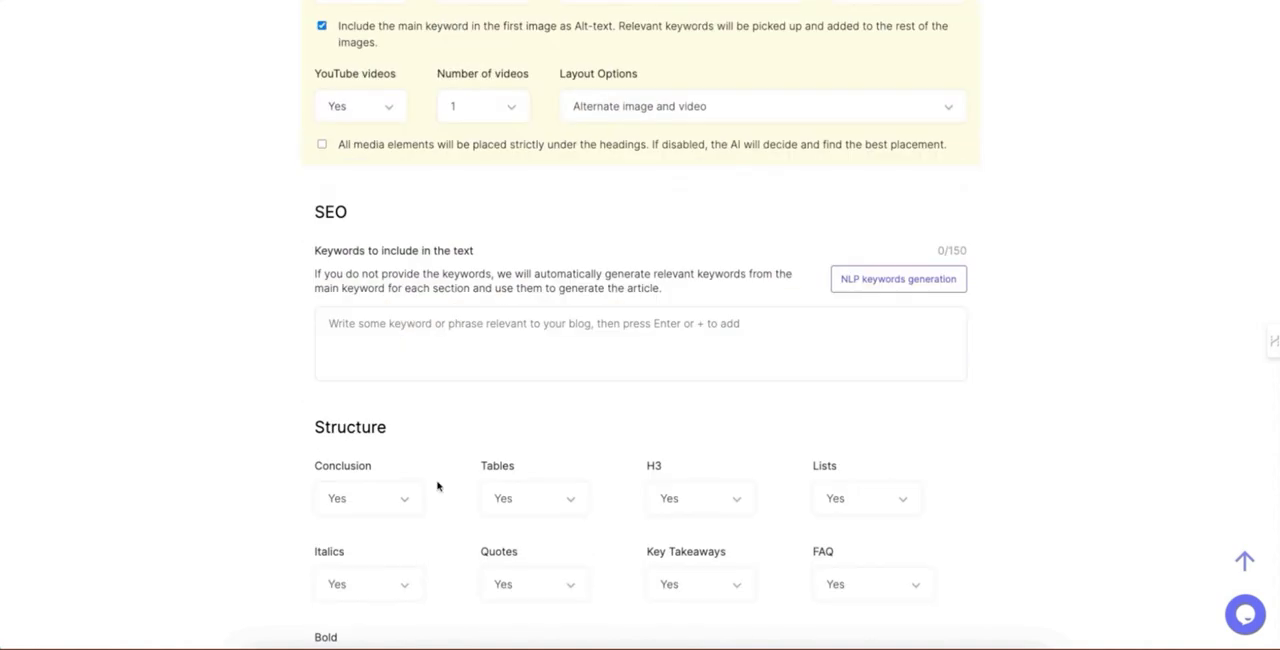
{"action": "left_click", "coordinate": [857, 281]}
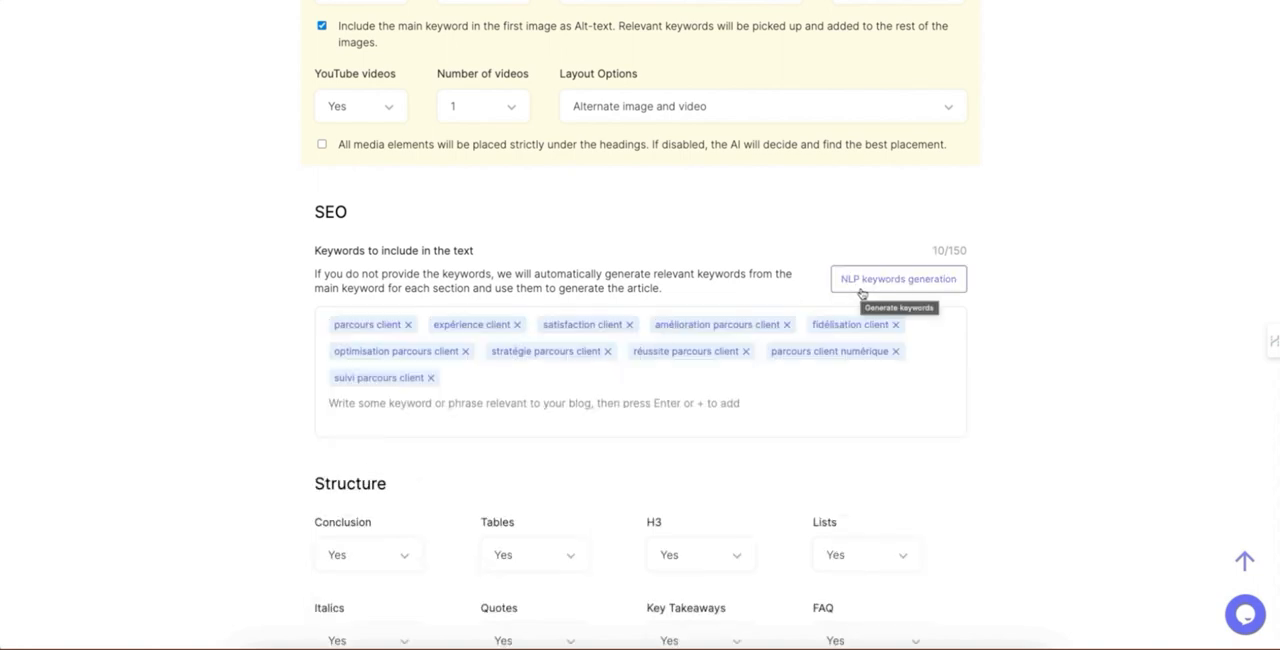
Step: Remove the generated keywords from the SEO list, including "suivi parcours client", "parcours client", "expérience client" and "réussite parcours client"
{"action": "left_click", "coordinate": [471, 385]}
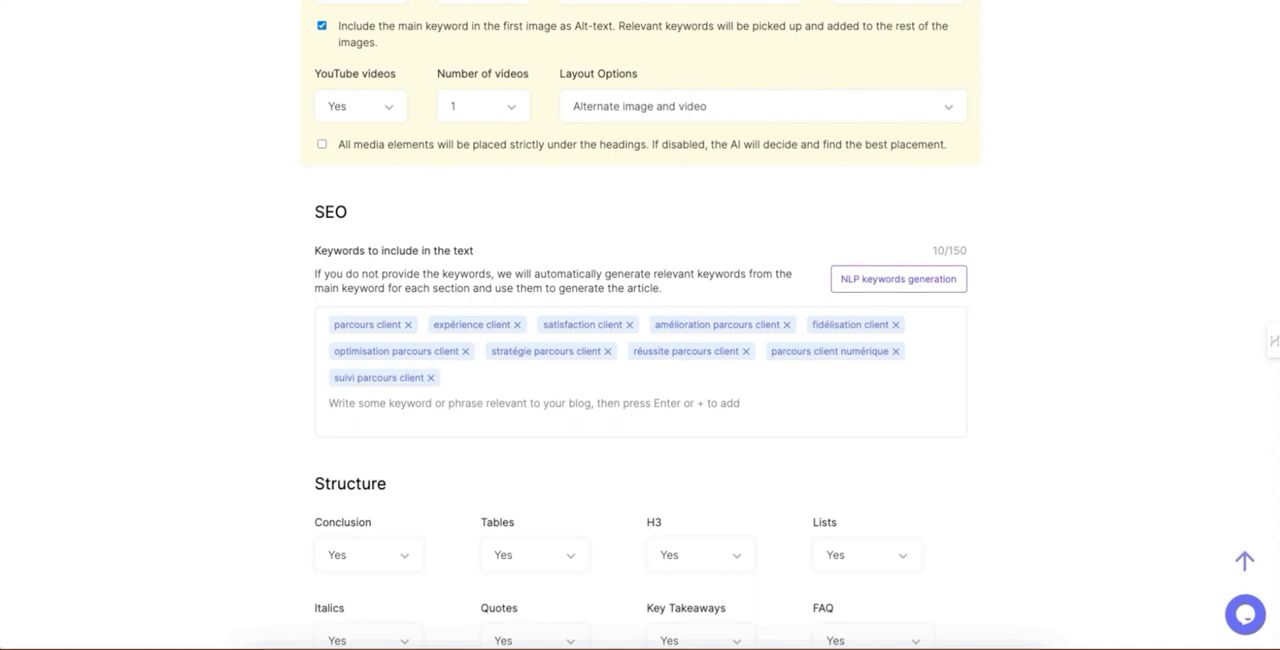
{"action": "left_click", "coordinate": [431, 378]}
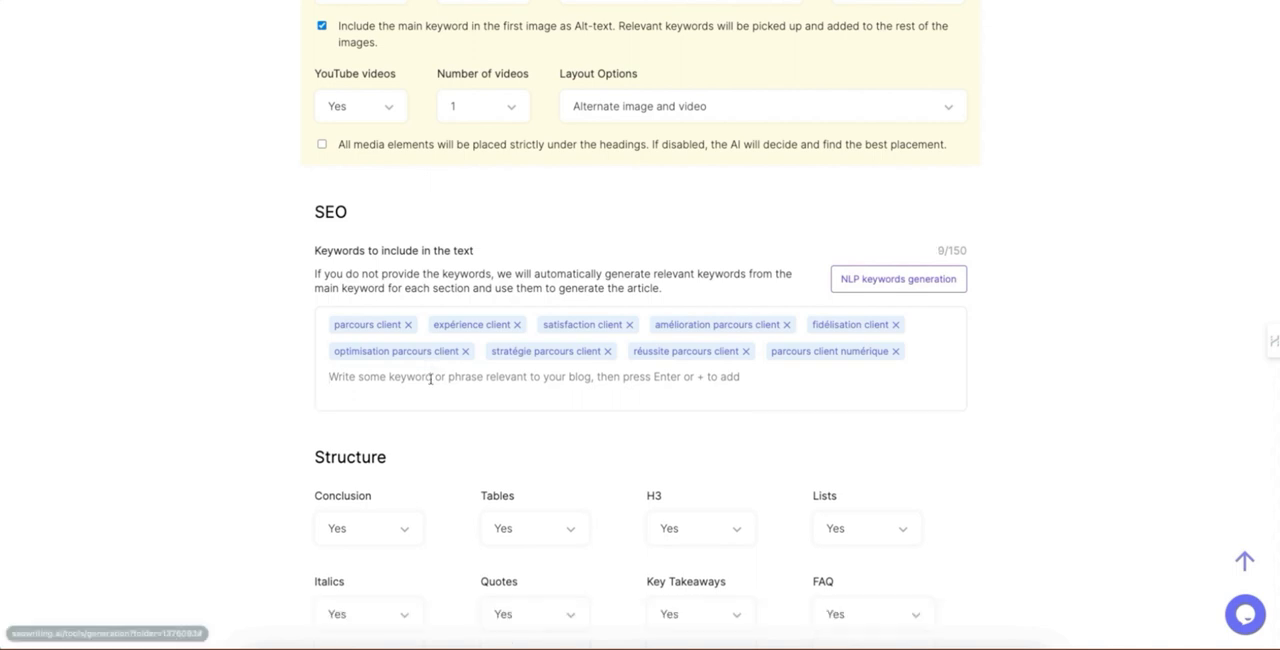
{"action": "left_click", "coordinate": [408, 325]}
{"action": "left_click", "coordinate": [417, 325]}
{"action": "left_click", "coordinate": [420, 325]}
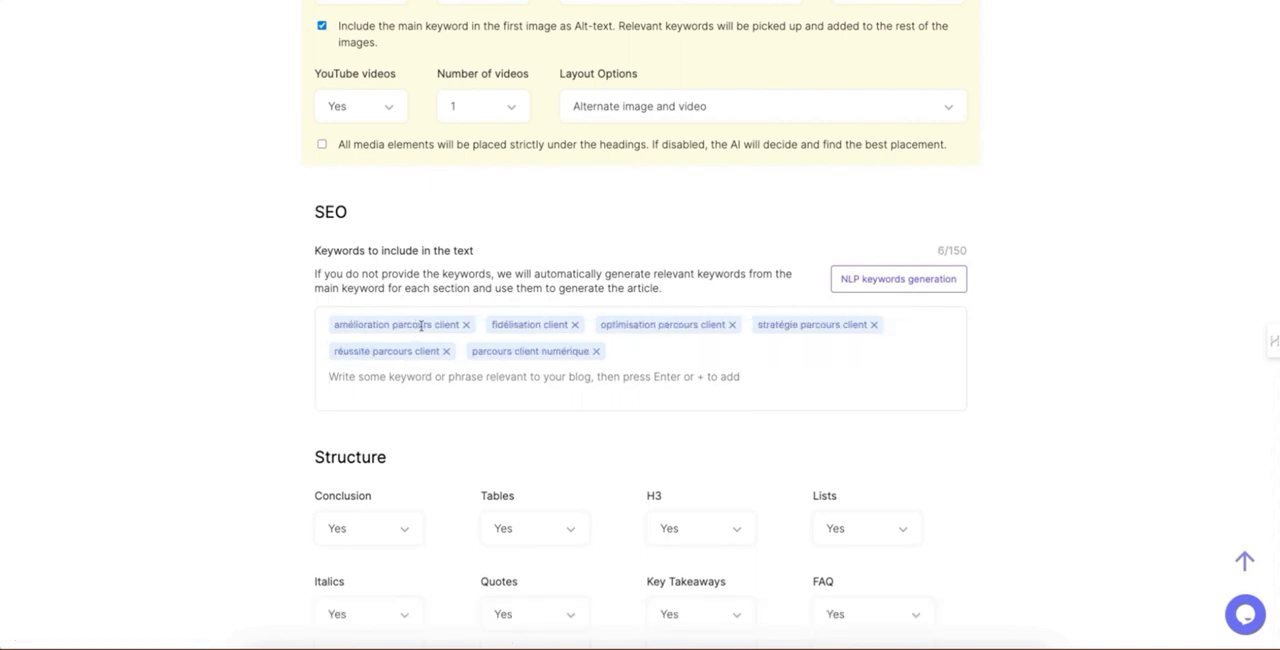
{"action": "left_click", "coordinate": [466, 325]}
{"action": "left_click", "coordinate": [418, 325]}
{"action": "left_click", "coordinate": [466, 325]}
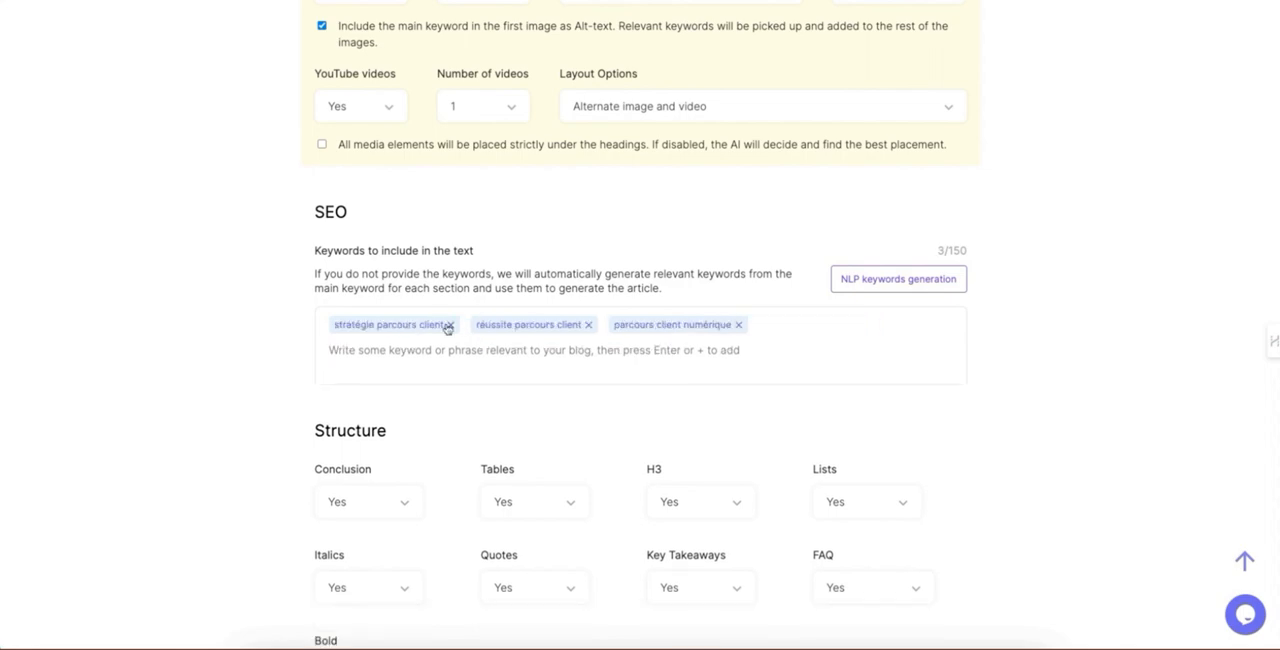
{"action": "left_click", "coordinate": [451, 326]}
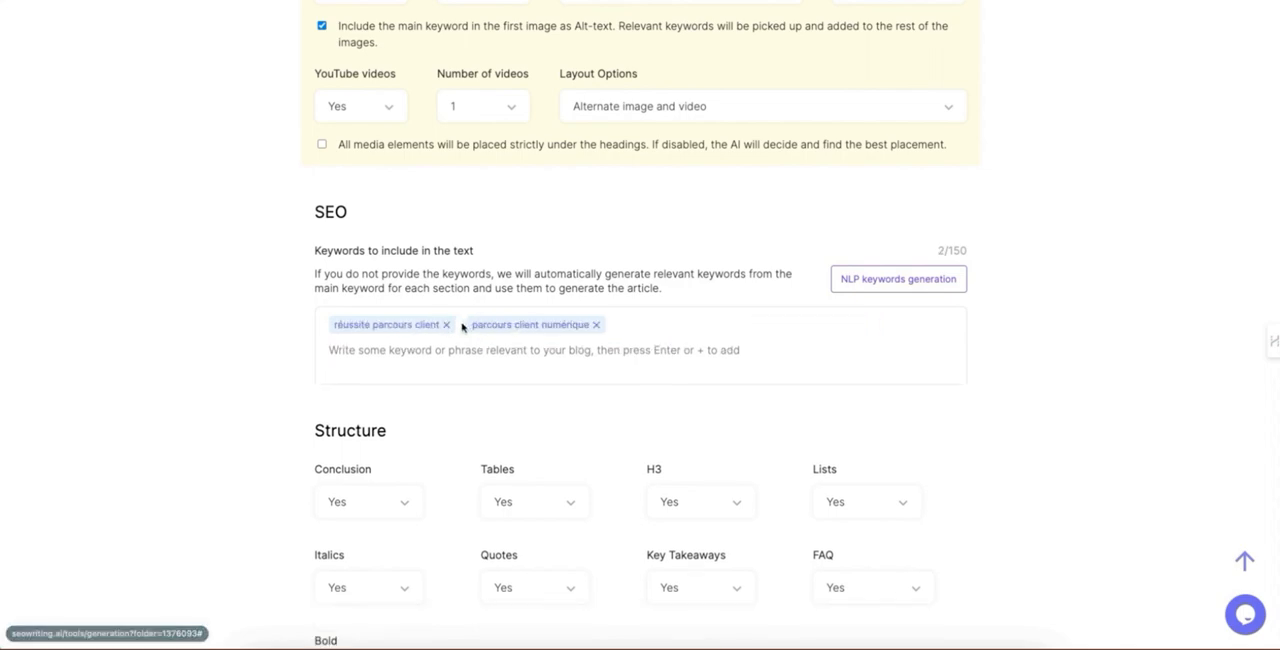
{"action": "left_click", "coordinate": [447, 325]}
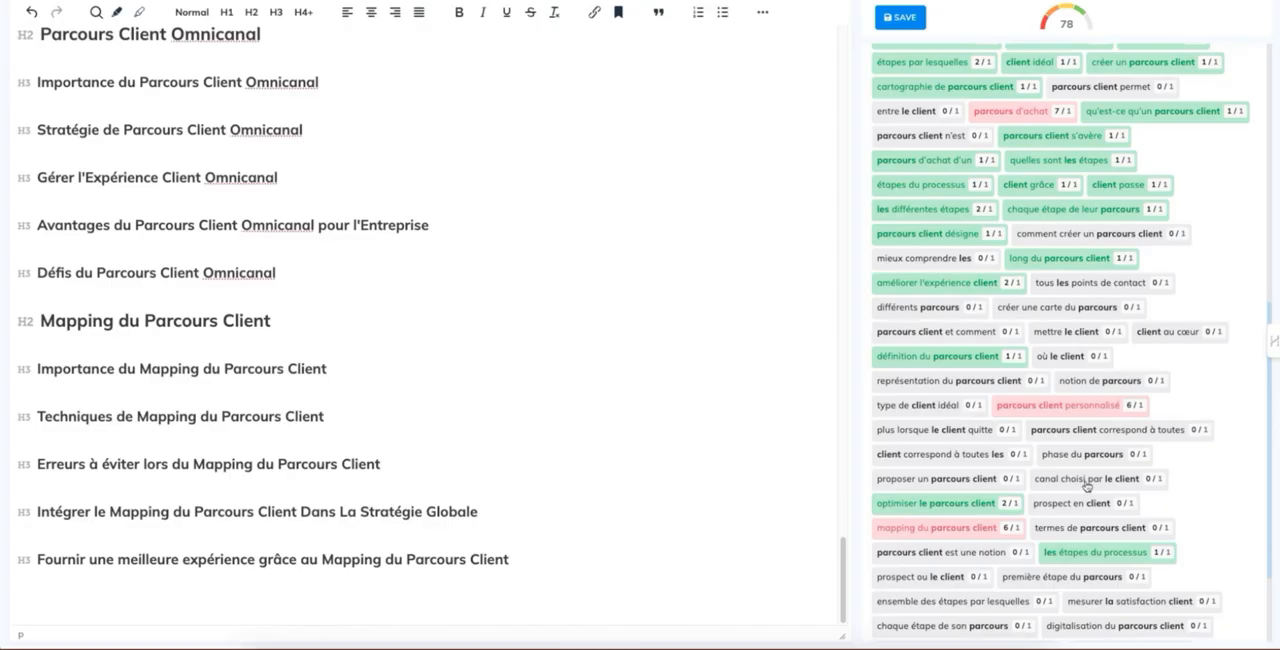
Step: Copy all visible NeuronWriter terms as a list of terms and paste them below the last outline heading
{"action": "scroll", "coordinate": [1088, 485], "scroll_direction": "down", "scroll_amount": 2}
{"action": "left_click", "coordinate": [1034, 630]}
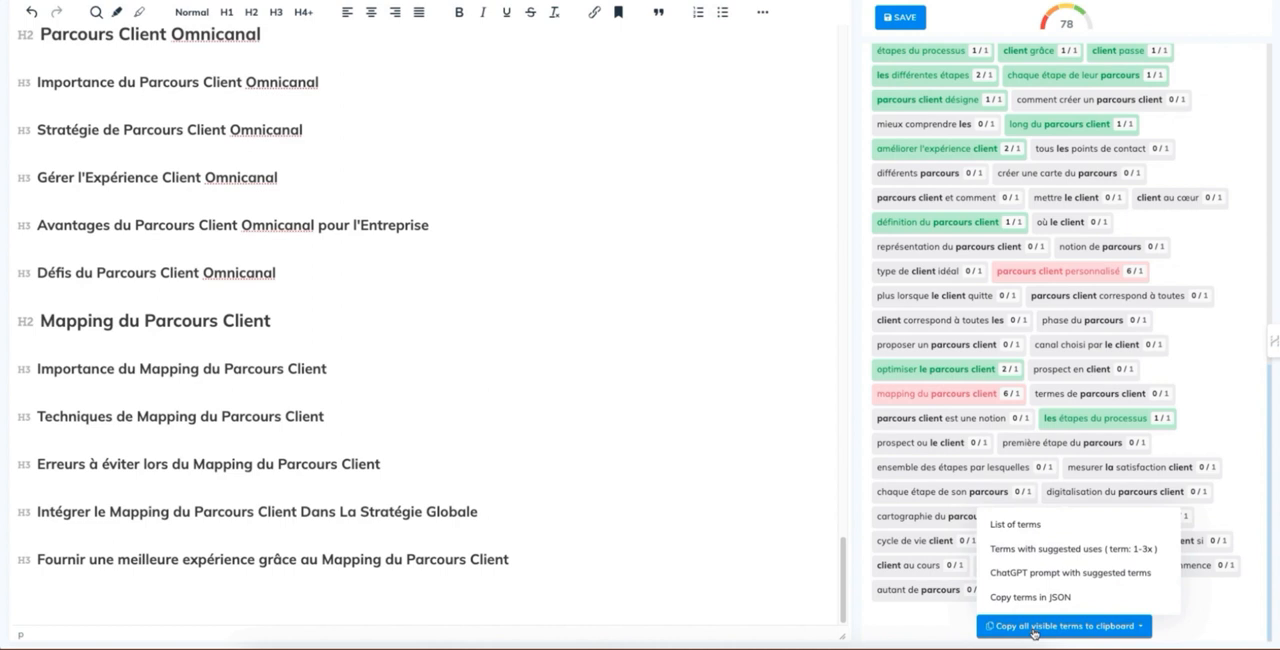
{"action": "left_click", "coordinate": [1020, 524]}
{"action": "left_click", "coordinate": [496, 578]}
{"action": "key", "text": "ctrl+v"}
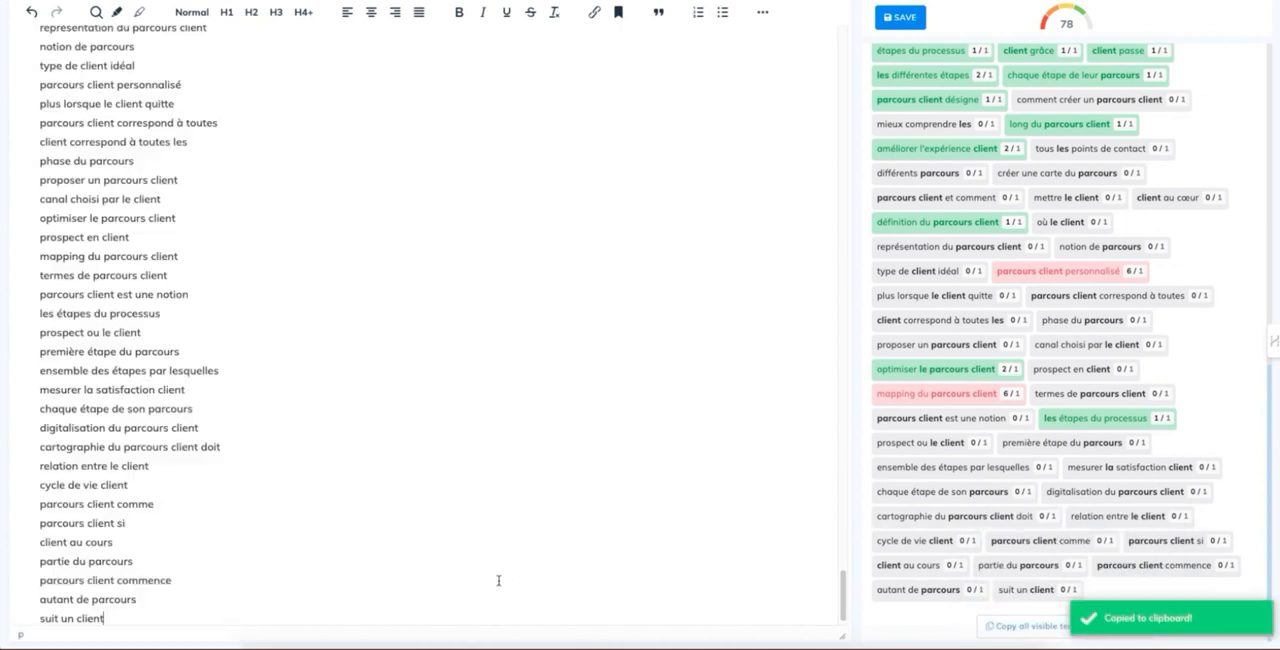
Step: Delete the section label lines within the pasted text terms, including "BASIC TEXT TERMS: =========="
{"action": "scroll", "coordinate": [429, 466], "scroll_direction": "up", "scroll_amount": 15}
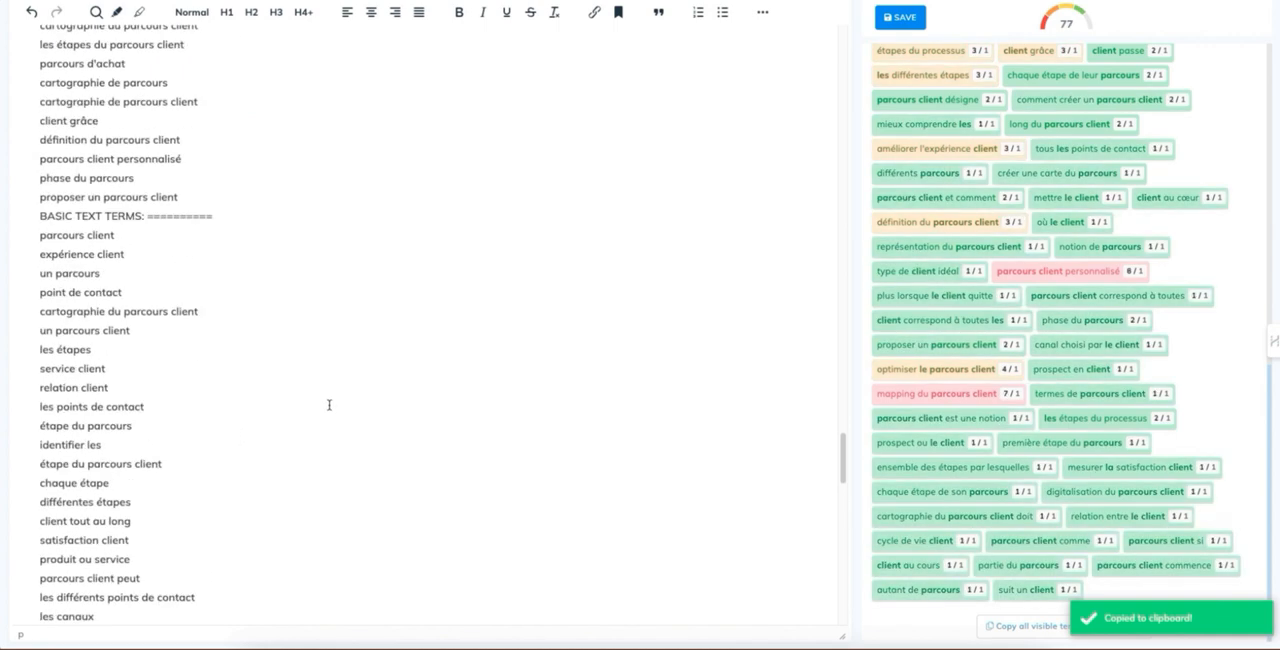
{"action": "scroll", "coordinate": [329, 404], "scroll_direction": "down", "scroll_amount": 3}
{"action": "left_click_drag", "start_coordinate": [264, 423], "coordinate": [32, 424]}
{"action": "key", "text": "BackSpace"}
{"action": "key", "text": "BackSpace"}
{"action": "scroll", "coordinate": [150, 353], "scroll_direction": "up", "scroll_amount": 2}
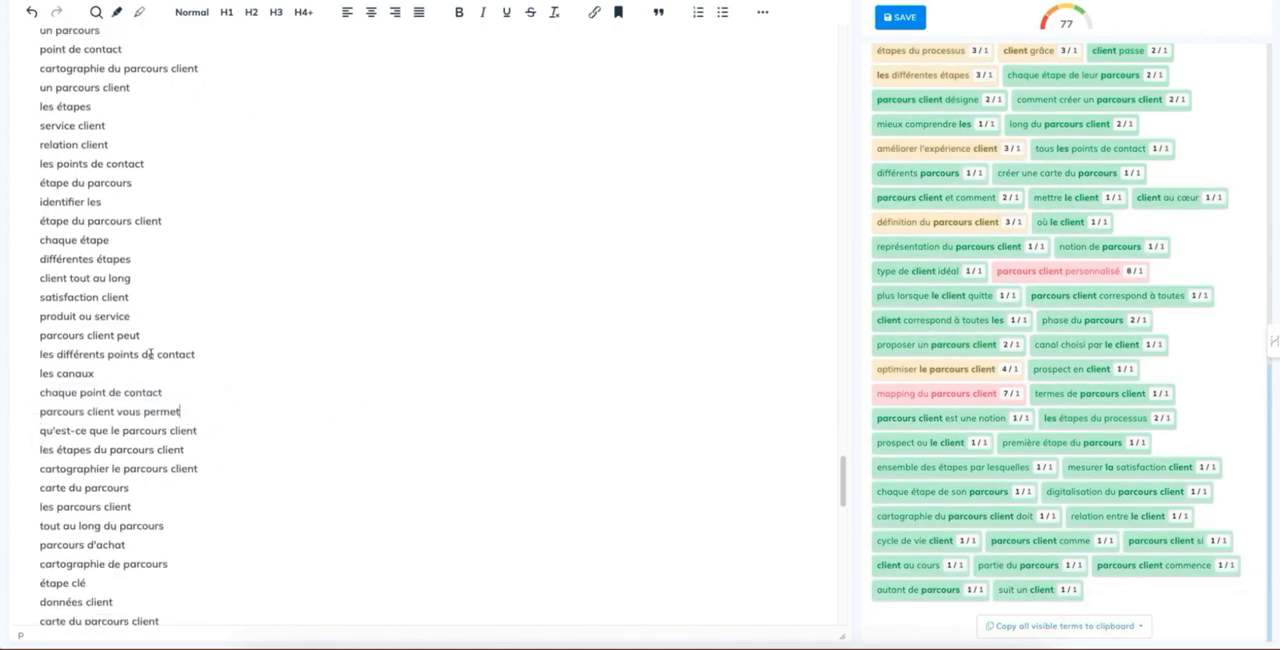
{"action": "left_click_drag", "start_coordinate": [214, 110], "coordinate": [22, 114]}
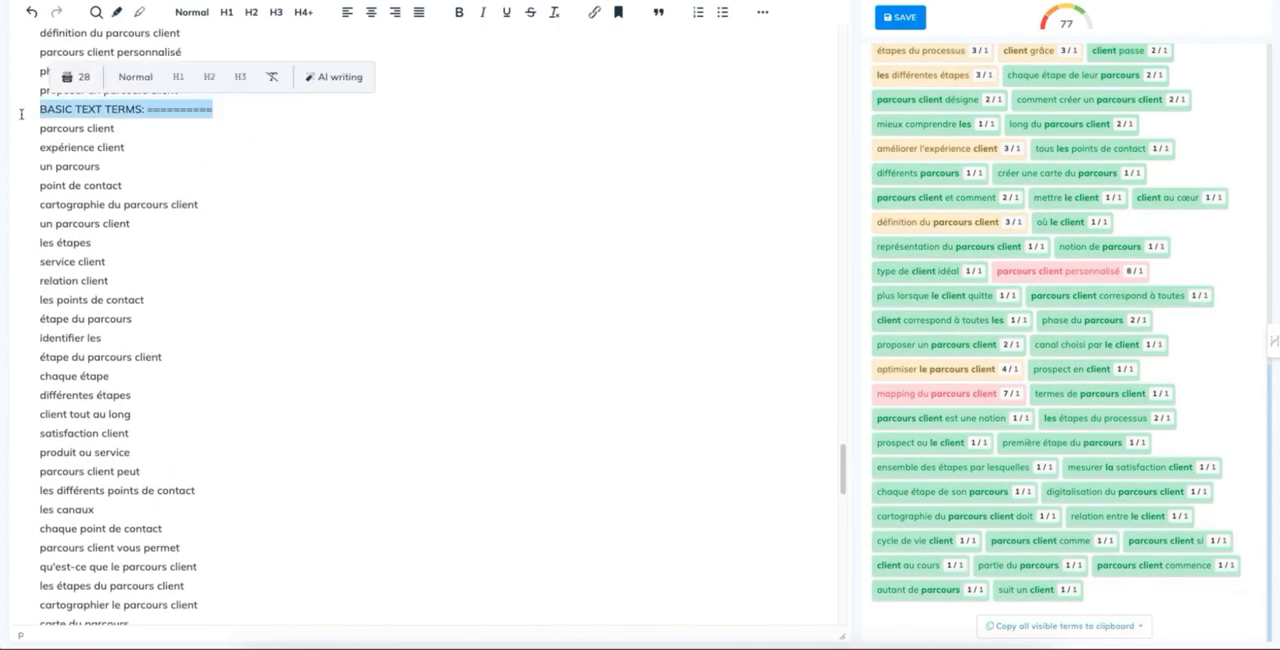
{"action": "key", "text": "BackSpace"}
Step: Delete the "H2 HEADERS TERMS" label and all pasted title, description and H1 terms above "qu'est-ce que le parcours client"
{"action": "scroll", "coordinate": [123, 197], "scroll_direction": "up", "scroll_amount": 10}
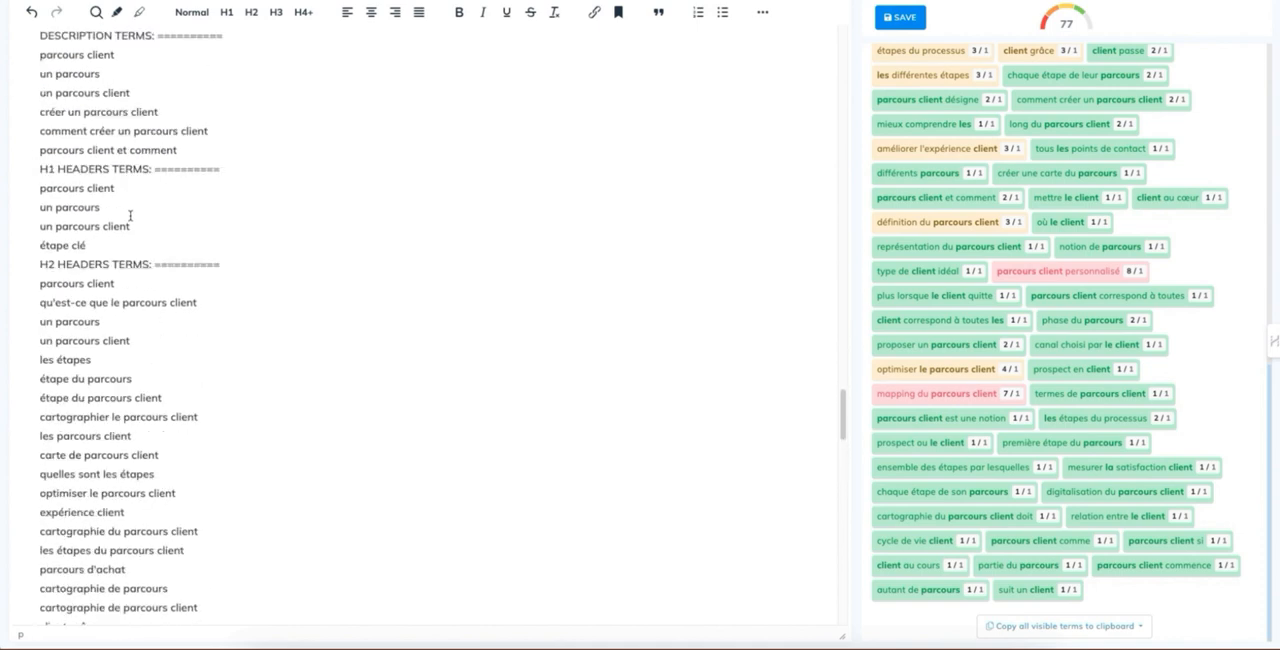
{"action": "left_click_drag", "start_coordinate": [230, 261], "coordinate": [6, 258]}
{"action": "key", "text": "BackSpace"}
{"action": "key", "text": "BackSpace"}
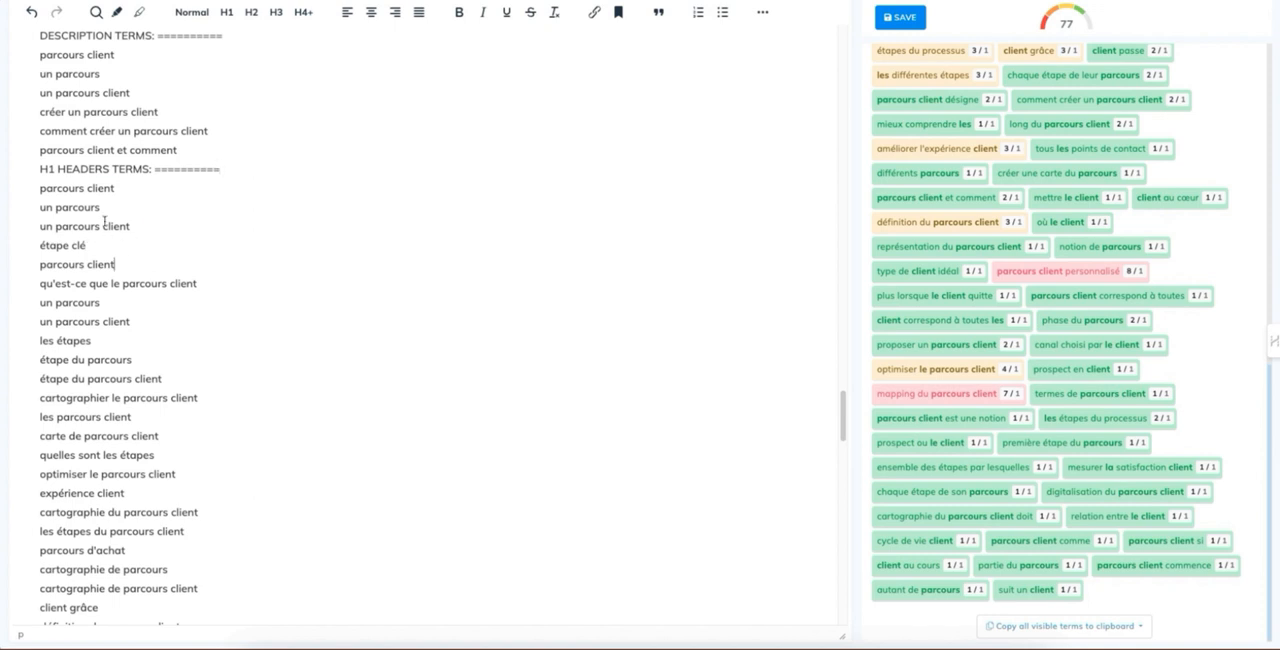
{"action": "left_click_drag", "start_coordinate": [118, 264], "coordinate": [42, 146]}
{"action": "scroll", "coordinate": [77, 186], "scroll_direction": "up", "scroll_amount": 2}
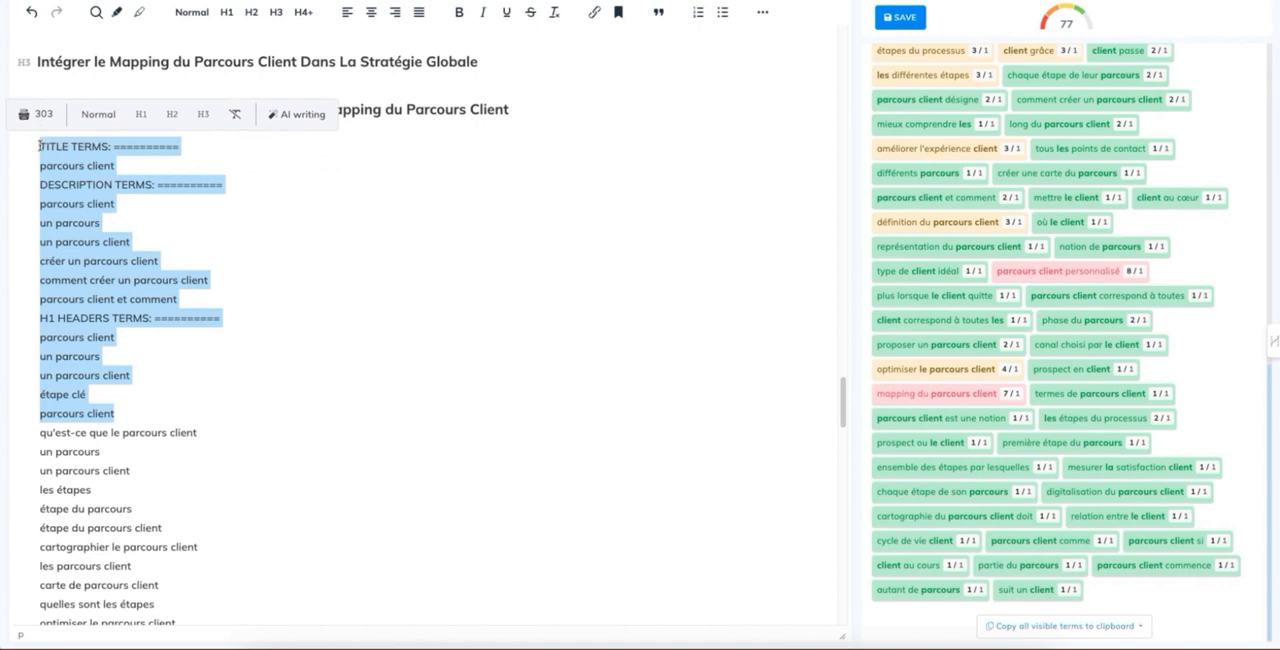
{"action": "key", "text": "BackSpace"}
{"action": "key", "text": "Delete"}
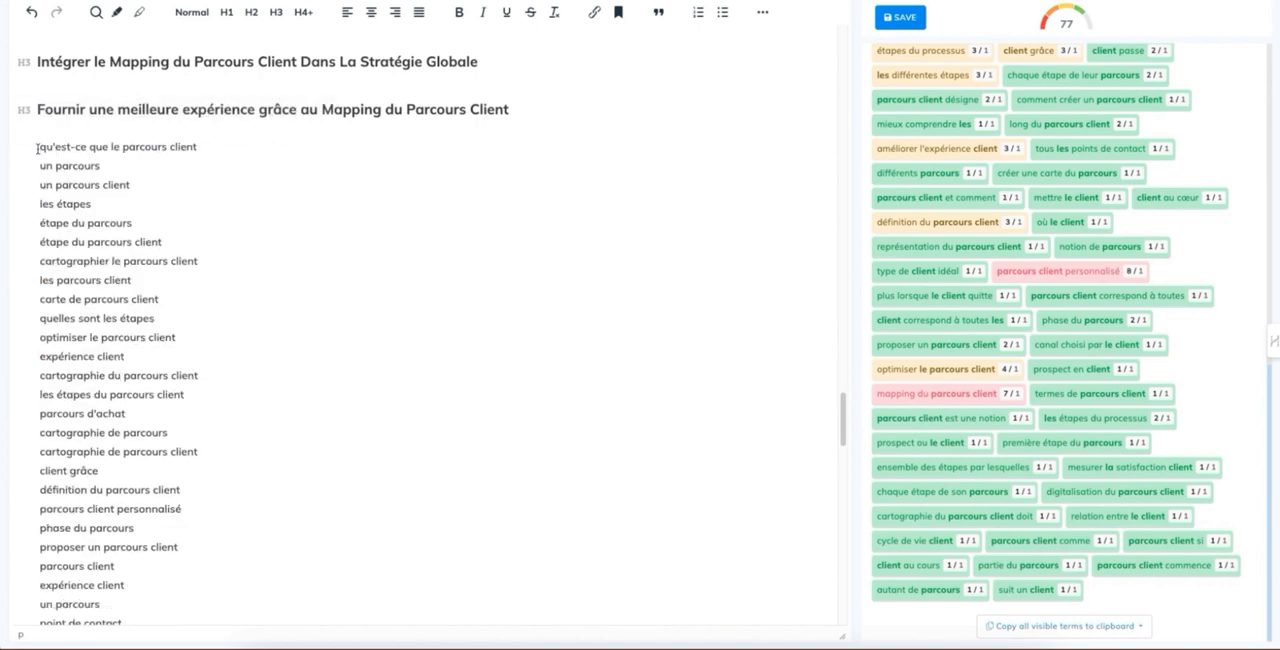
Step: Copy the cleaned term list, switch to SEOWriting.ai and paste it as the SEO keywords to include in the text
{"action": "left_click_drag", "start_coordinate": [40, 147], "coordinate": [248, 646]}
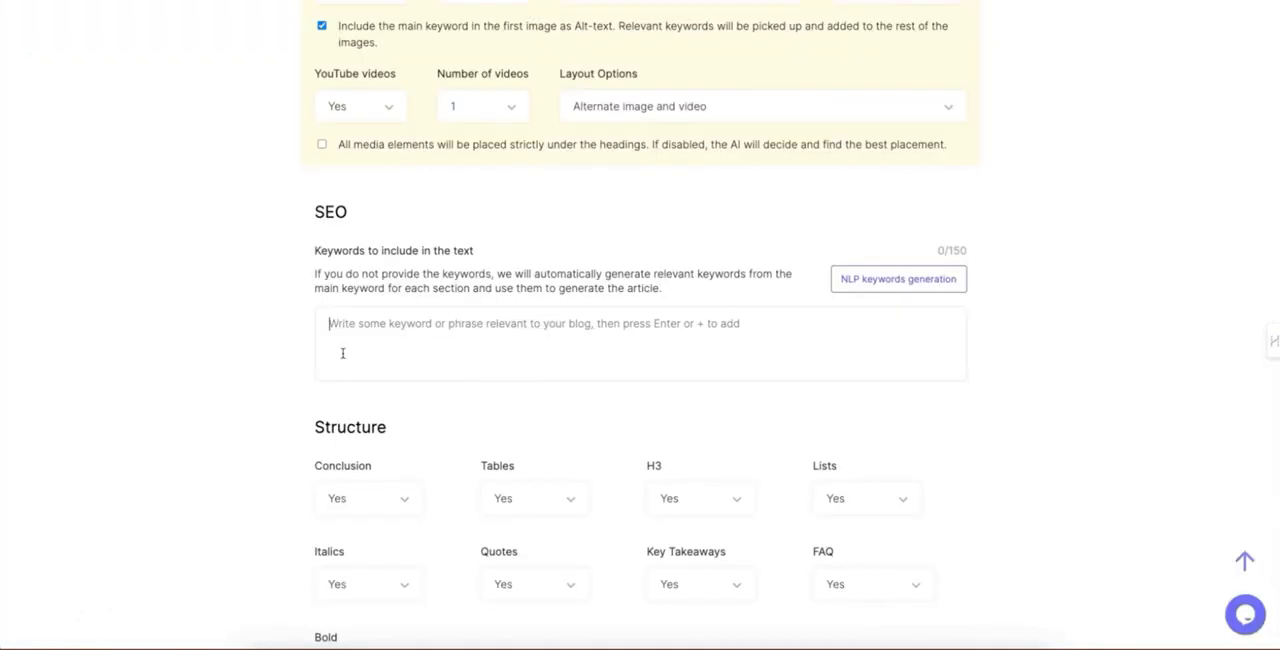
{"action": "key", "text": "ctrl+v"}
{"action": "scroll", "coordinate": [272, 312], "scroll_direction": "up", "scroll_amount": 5}
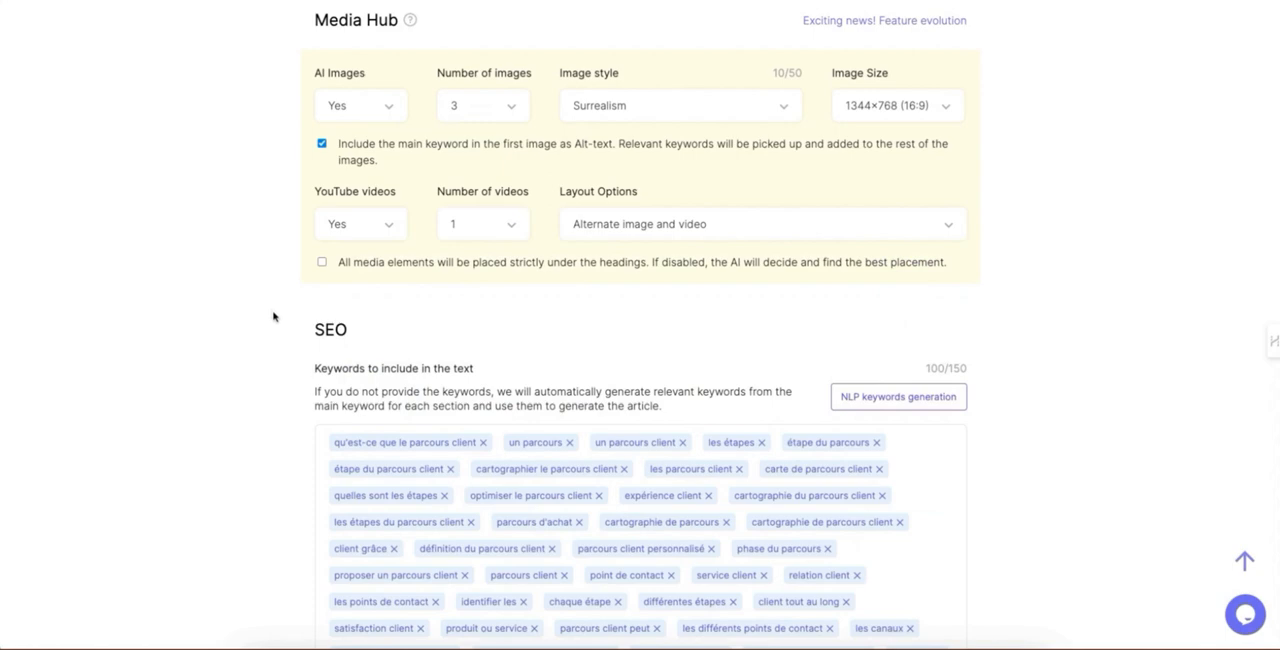
{"action": "scroll", "coordinate": [240, 377], "scroll_direction": "down", "scroll_amount": 5}
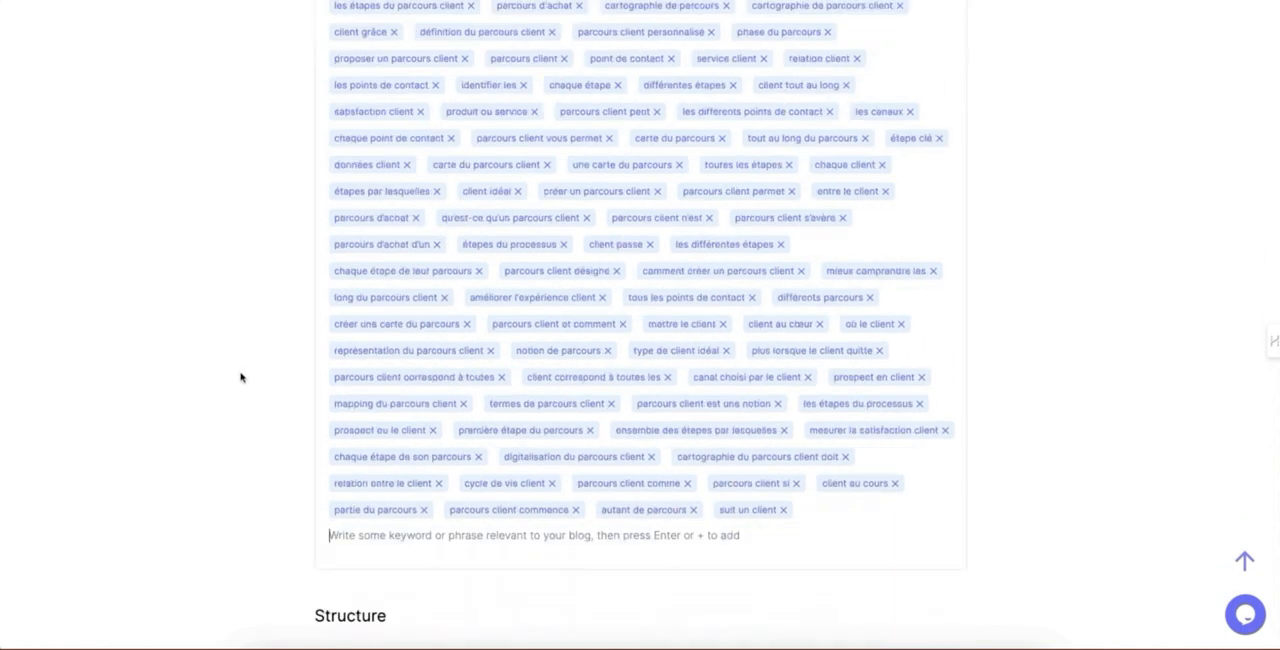
Step: Set the FAQ option in the article structure to No
{"action": "scroll", "coordinate": [186, 457], "scroll_direction": "down", "scroll_amount": 2}
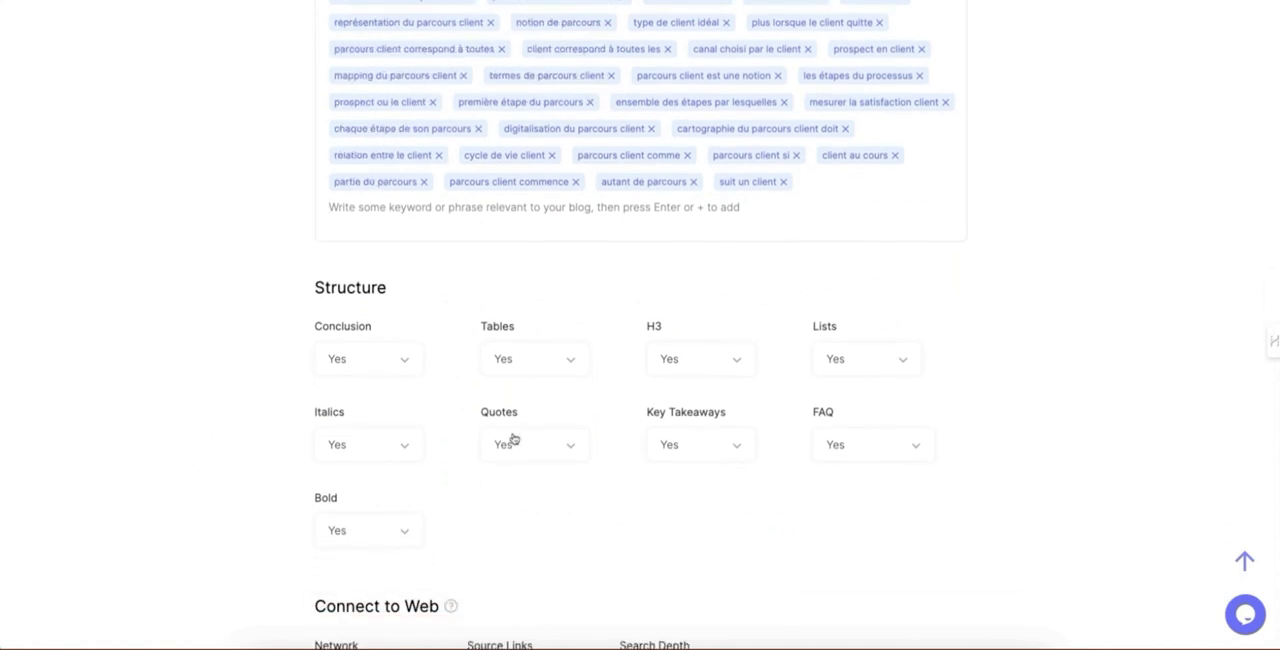
{"action": "left_click", "coordinate": [902, 444]}
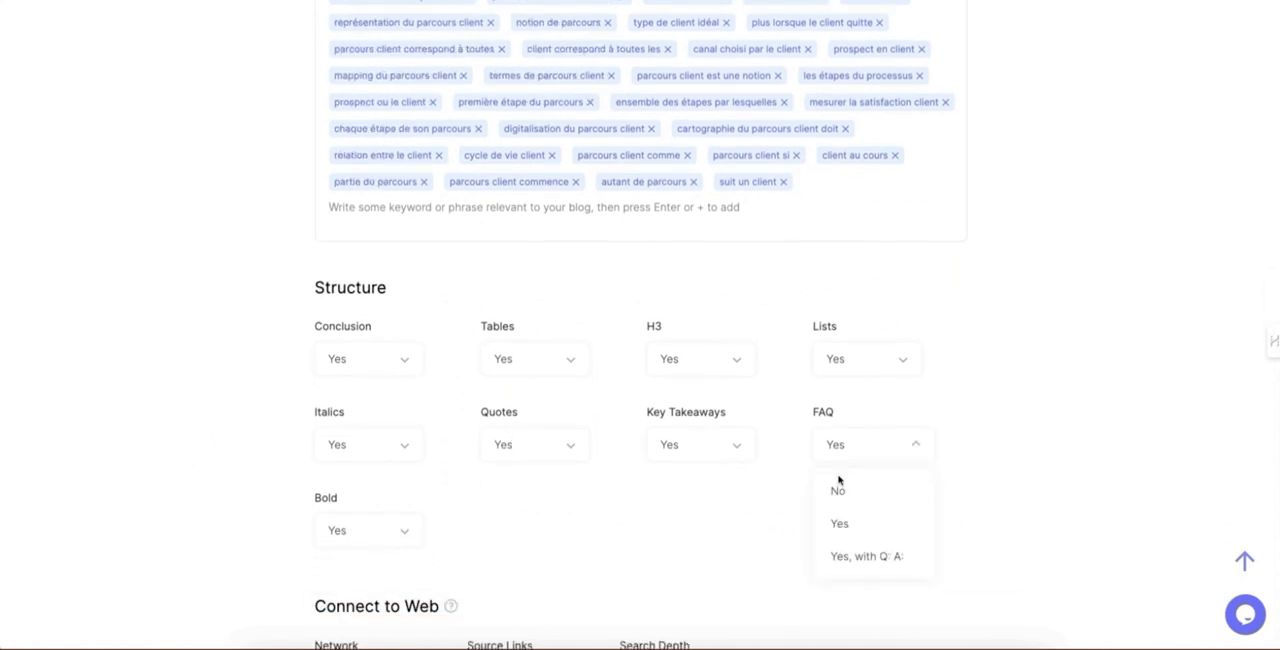
{"action": "left_click", "coordinate": [839, 498]}
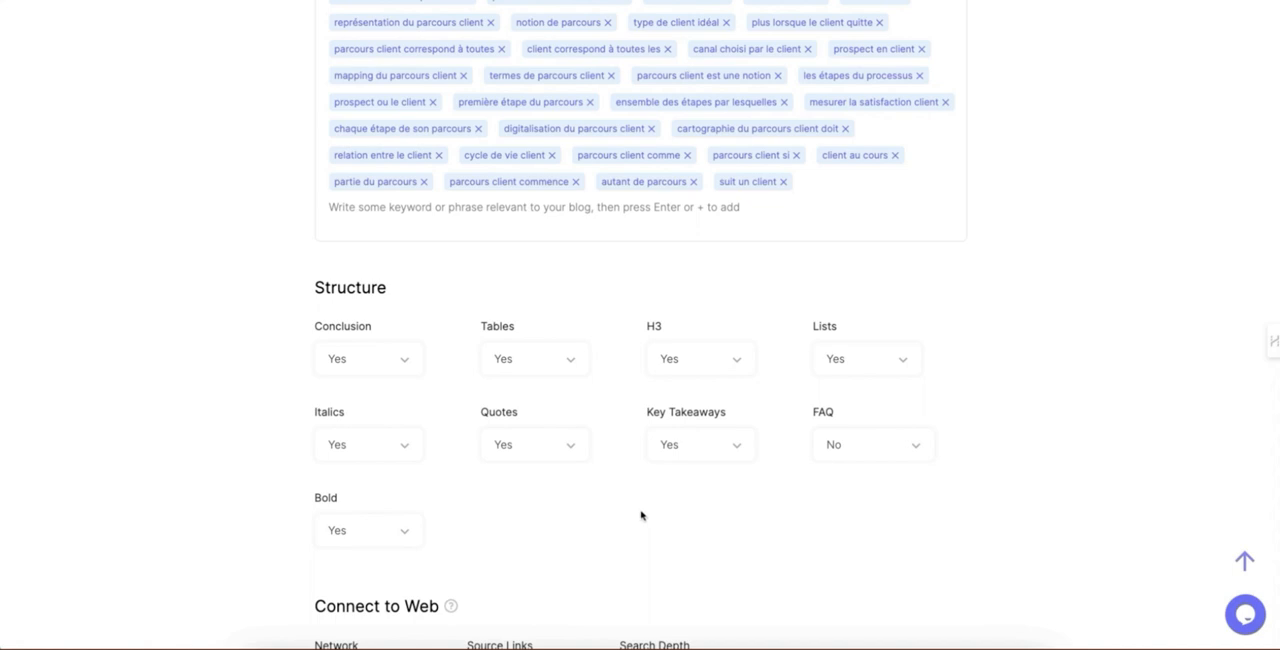
Step: Enable Network and Source Links under Connect to Web, keeping Real-Time Search Results as the search source
{"action": "scroll", "coordinate": [641, 515], "scroll_direction": "up", "scroll_amount": 1}
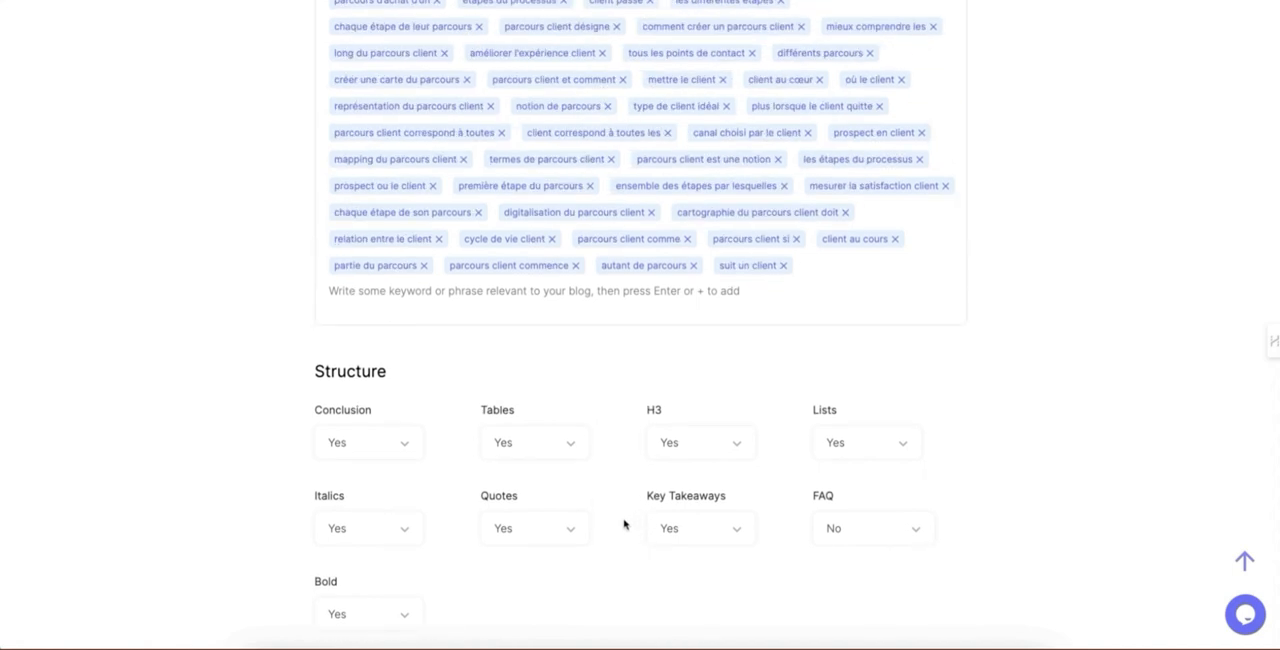
{"action": "scroll", "coordinate": [625, 525], "scroll_direction": "up", "scroll_amount": 1}
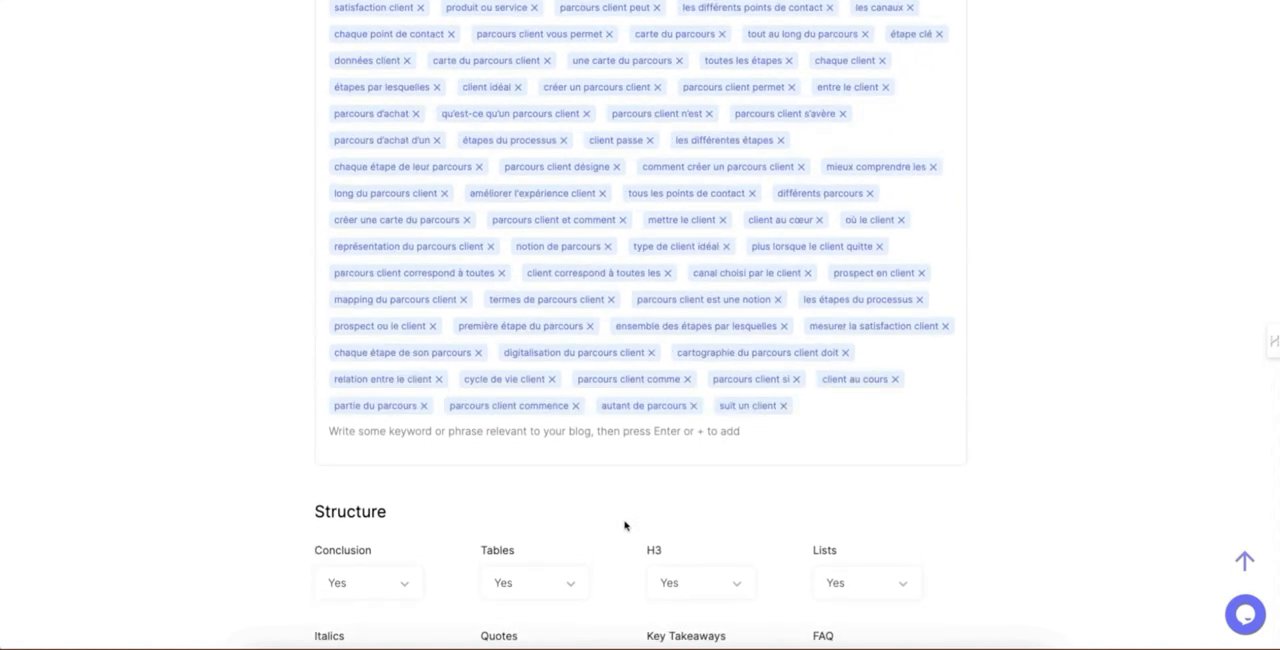
{"action": "scroll", "coordinate": [624, 518], "scroll_direction": "down", "scroll_amount": 3}
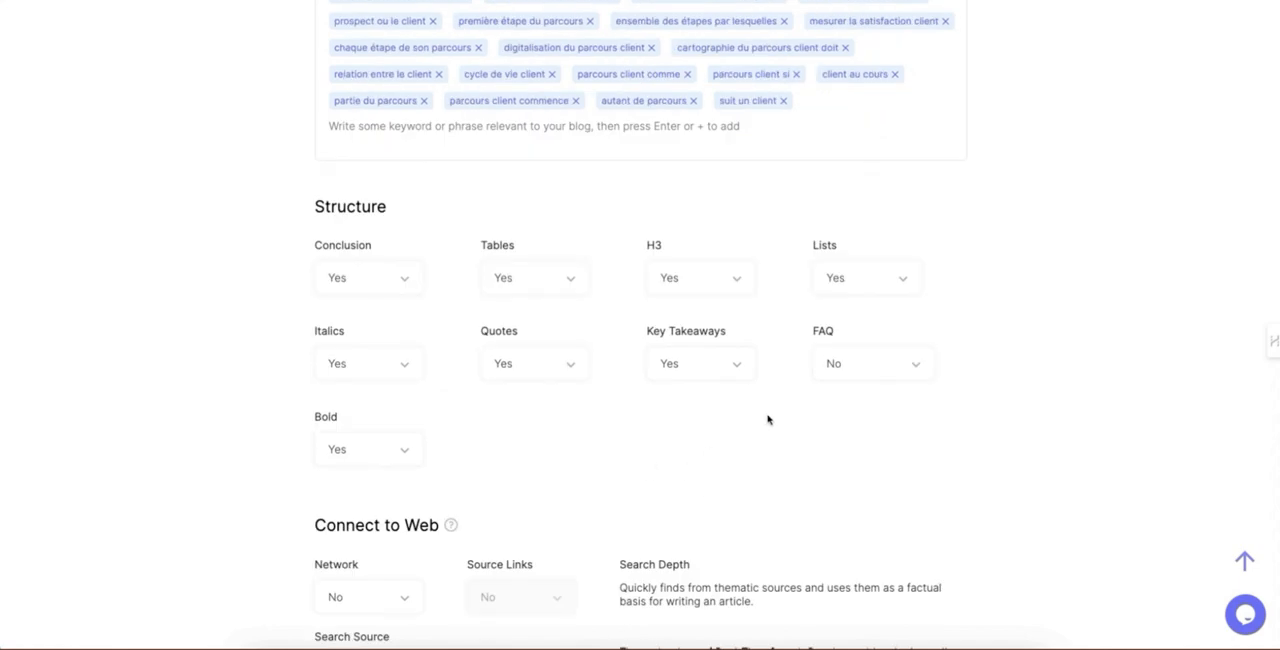
{"action": "scroll", "coordinate": [754, 429], "scroll_direction": "down", "scroll_amount": 3}
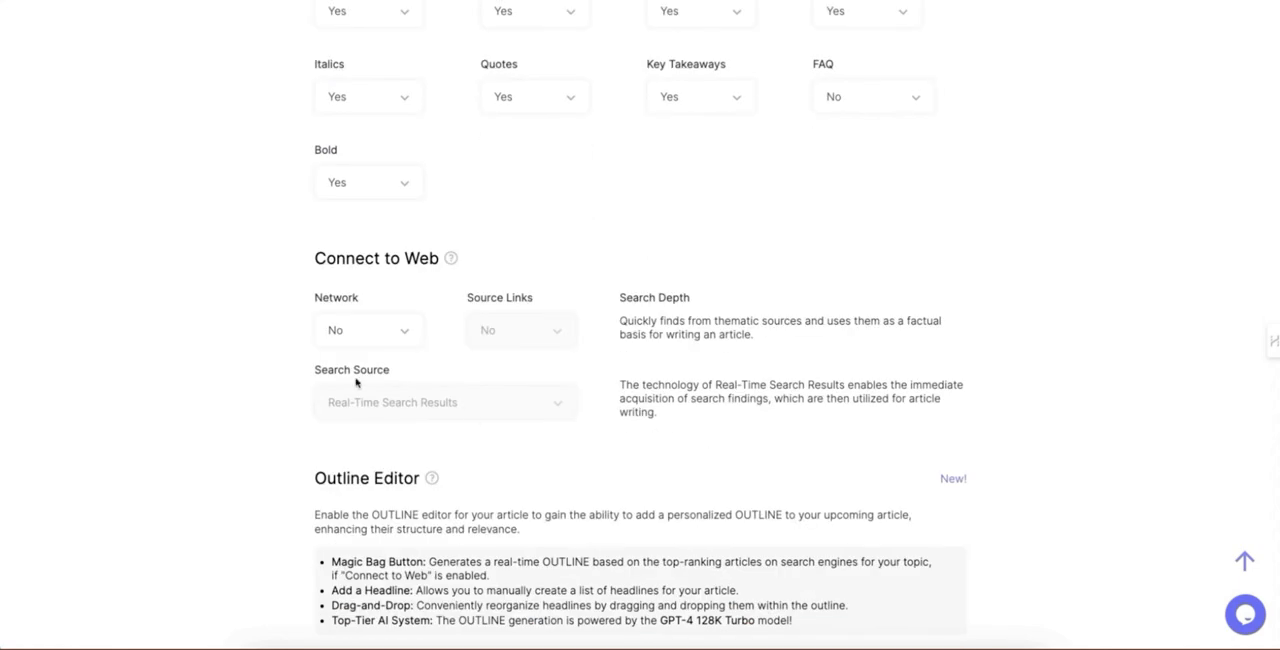
{"action": "left_click", "coordinate": [366, 334]}
{"action": "left_click", "coordinate": [357, 410]}
{"action": "left_click", "coordinate": [496, 330]}
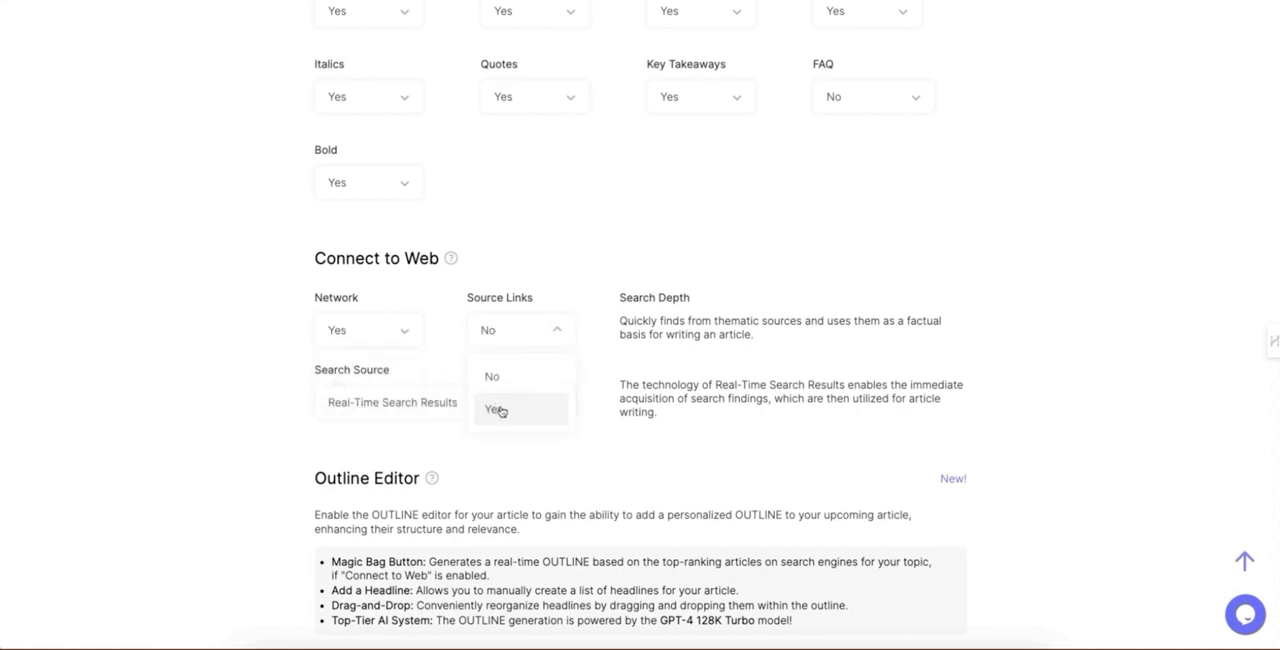
{"action": "left_click", "coordinate": [495, 408]}
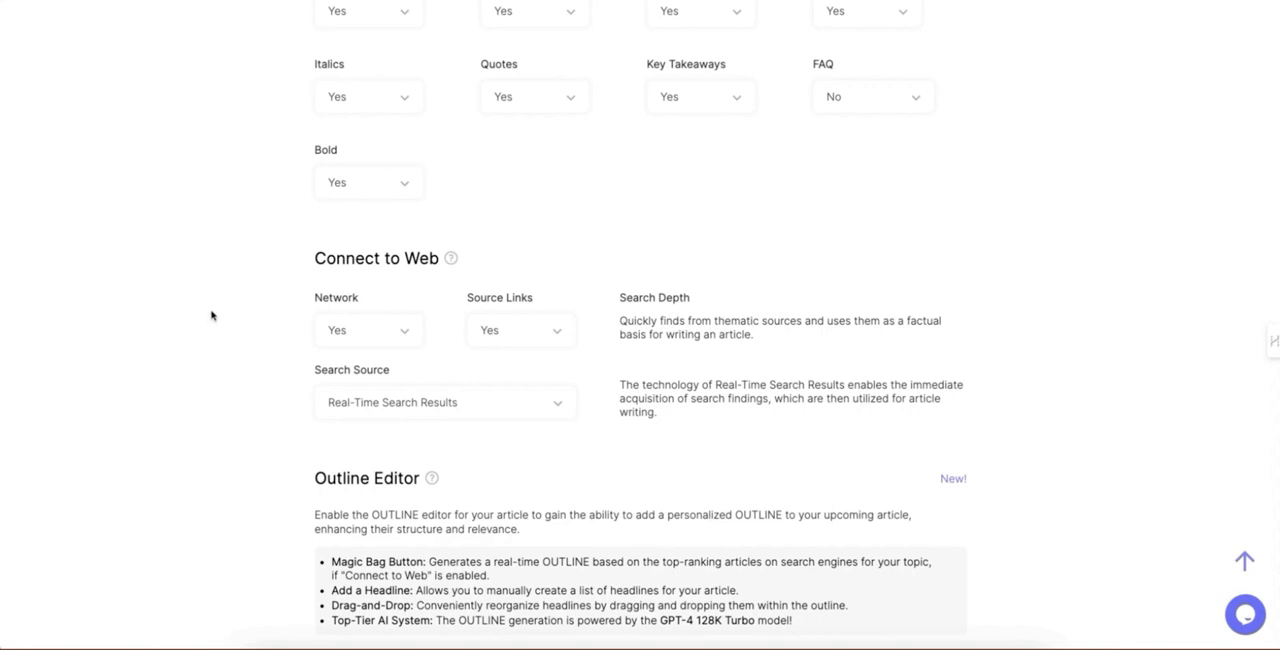
{"action": "left_click", "coordinate": [391, 399]}
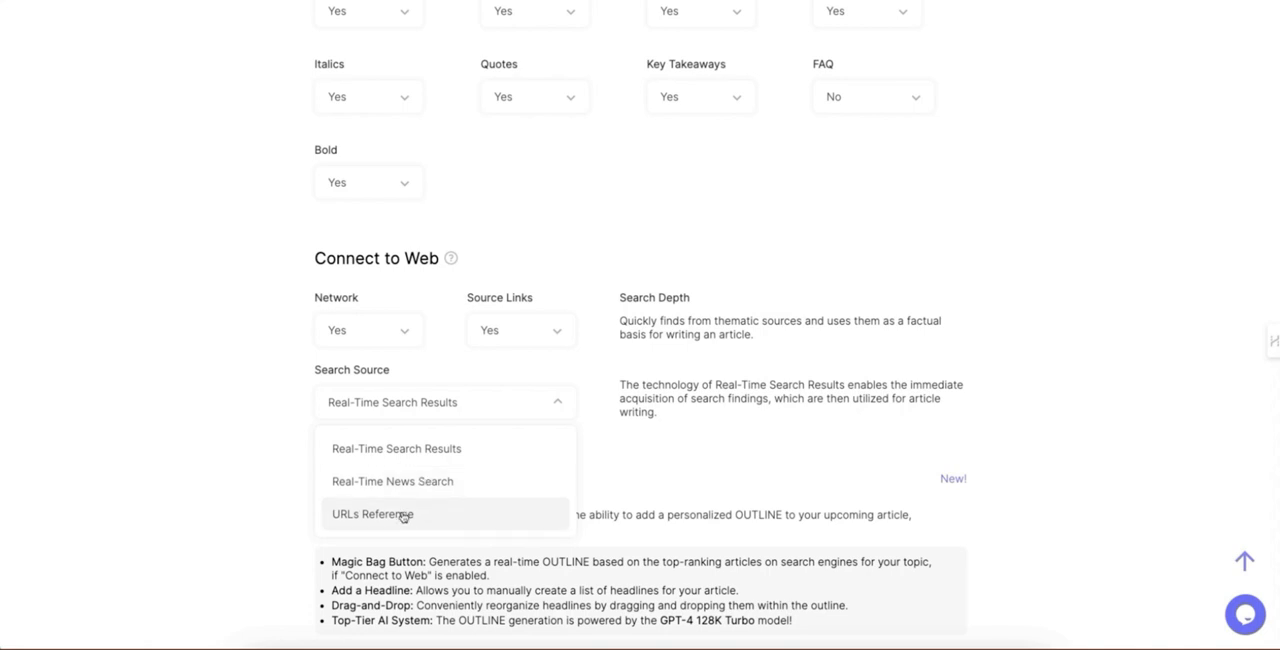
{"action": "left_click", "coordinate": [208, 452]}
Step: Try enabling the Outline editor, and clear its headings to leave the article without a custom outline
{"action": "scroll", "coordinate": [210, 452], "scroll_direction": "down", "scroll_amount": 3}
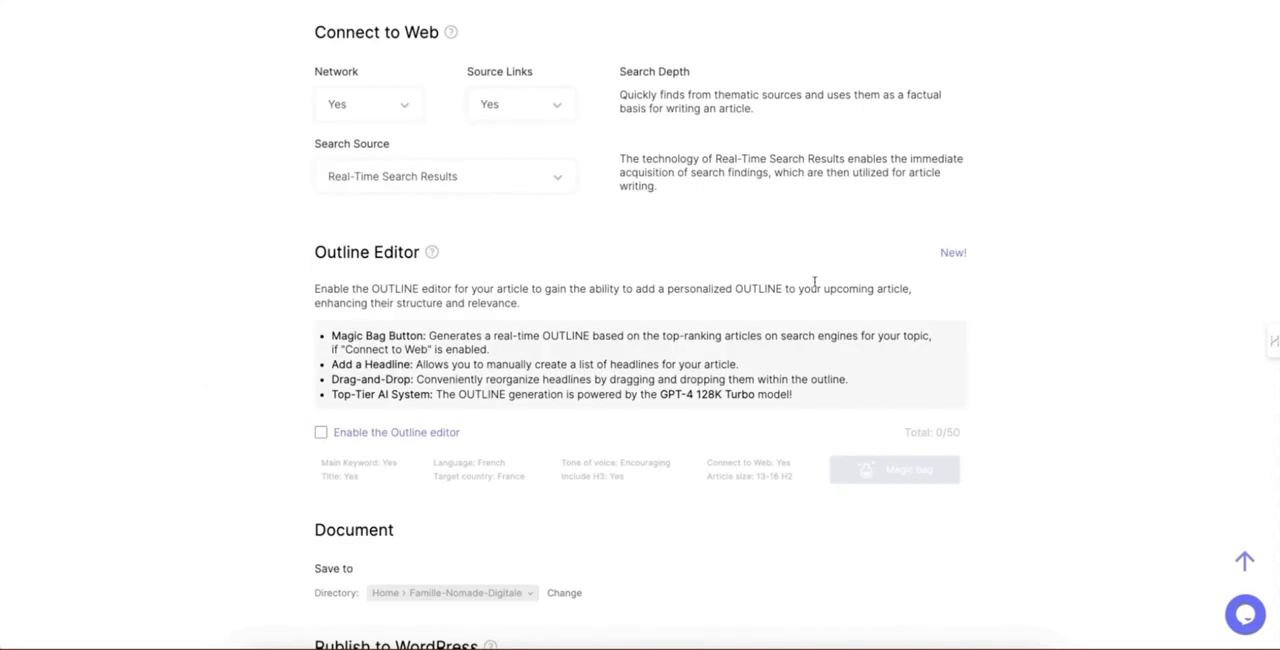
{"action": "left_click", "coordinate": [390, 432]}
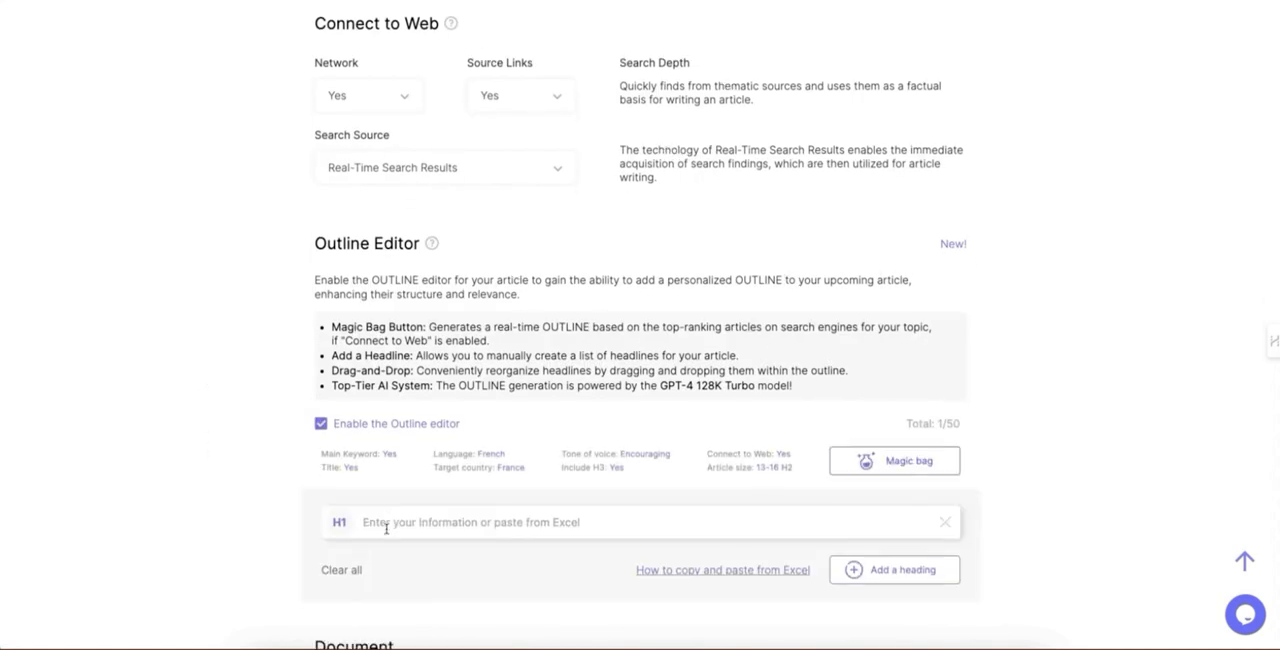
{"action": "scroll", "coordinate": [386, 529], "scroll_direction": "down", "scroll_amount": 1}
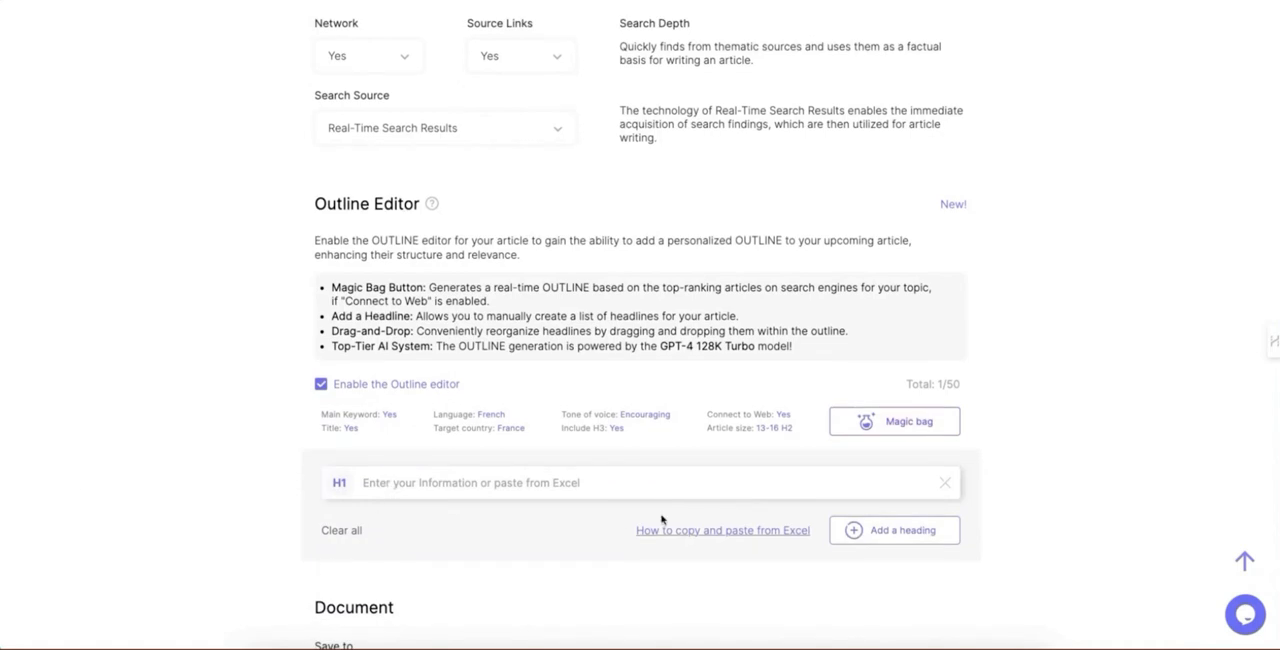
{"action": "left_click", "coordinate": [945, 484]}
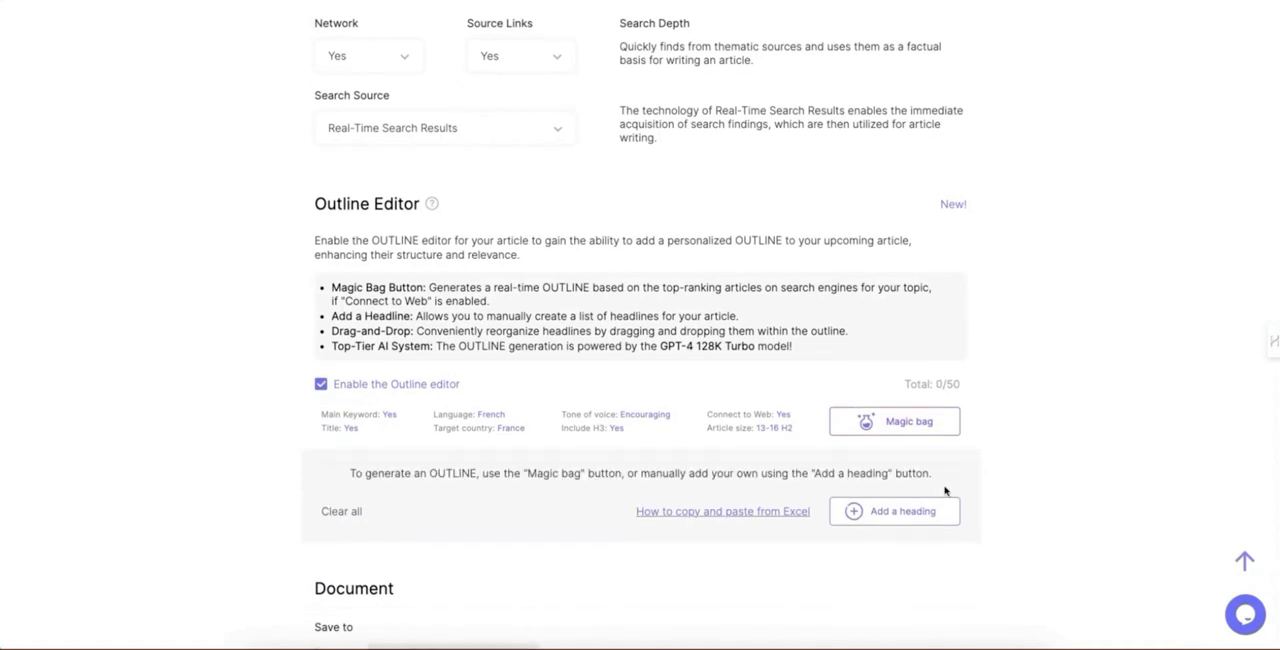
{"action": "left_click", "coordinate": [343, 516]}
Step: Run the 1-Click Blog Post generation and open the finished "Optimisez votre parcours client efficacement" article from the Builder
{"action": "scroll", "coordinate": [447, 375], "scroll_direction": "down", "scroll_amount": 15}
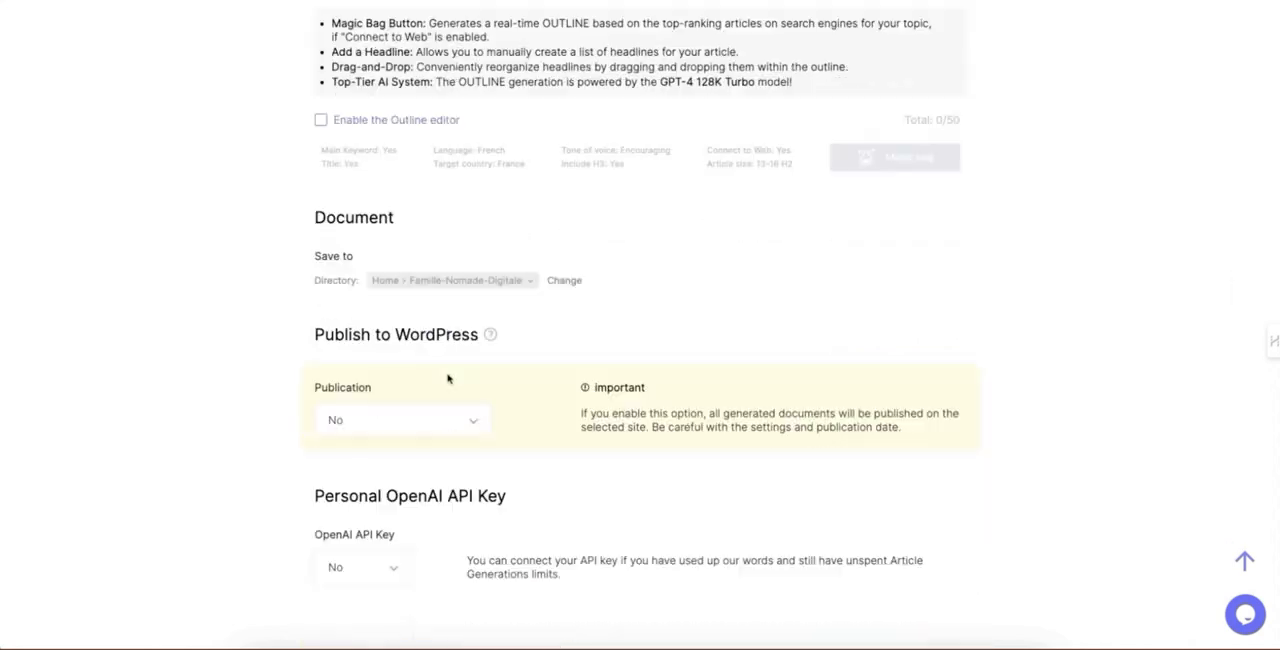
{"action": "scroll", "coordinate": [214, 278], "scroll_direction": "up", "scroll_amount": 15}
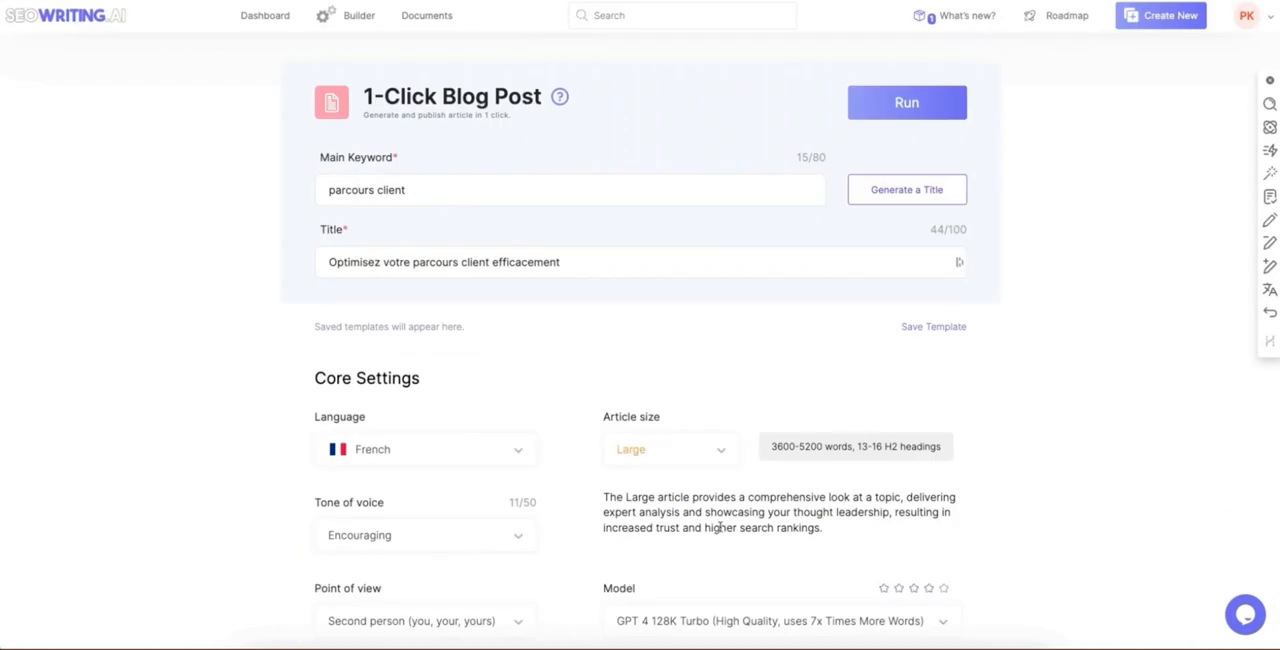
{"action": "left_click", "coordinate": [862, 112]}
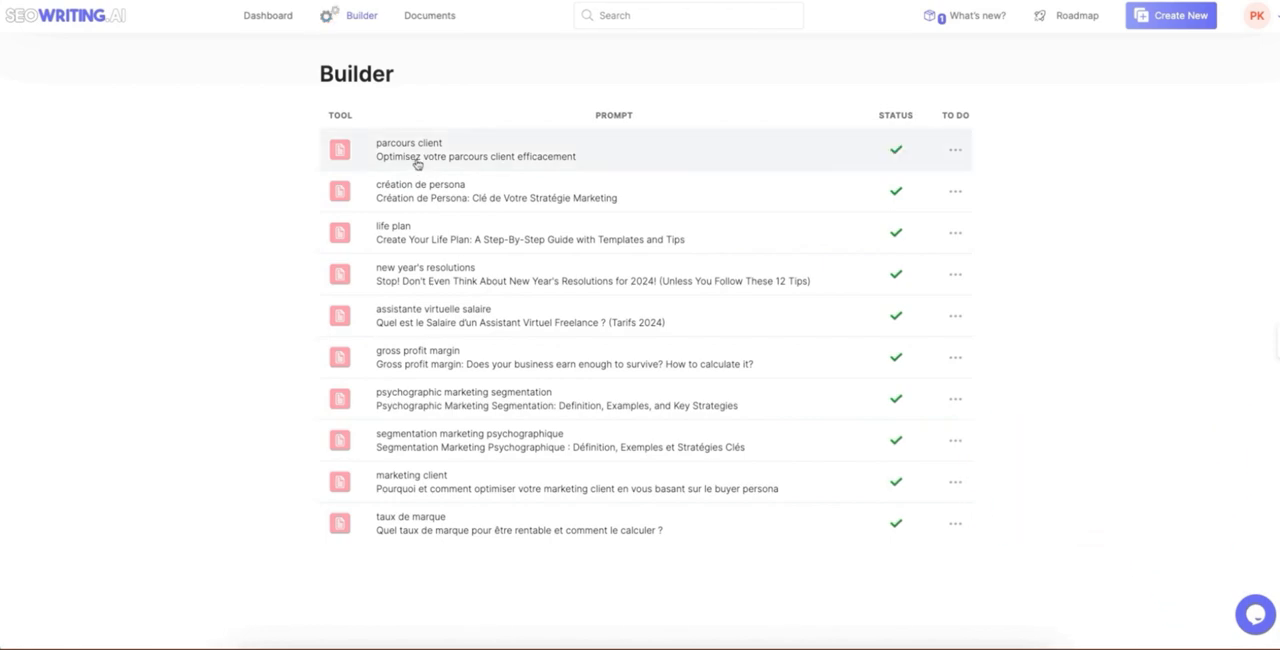
{"action": "left_click", "coordinate": [369, 166]}
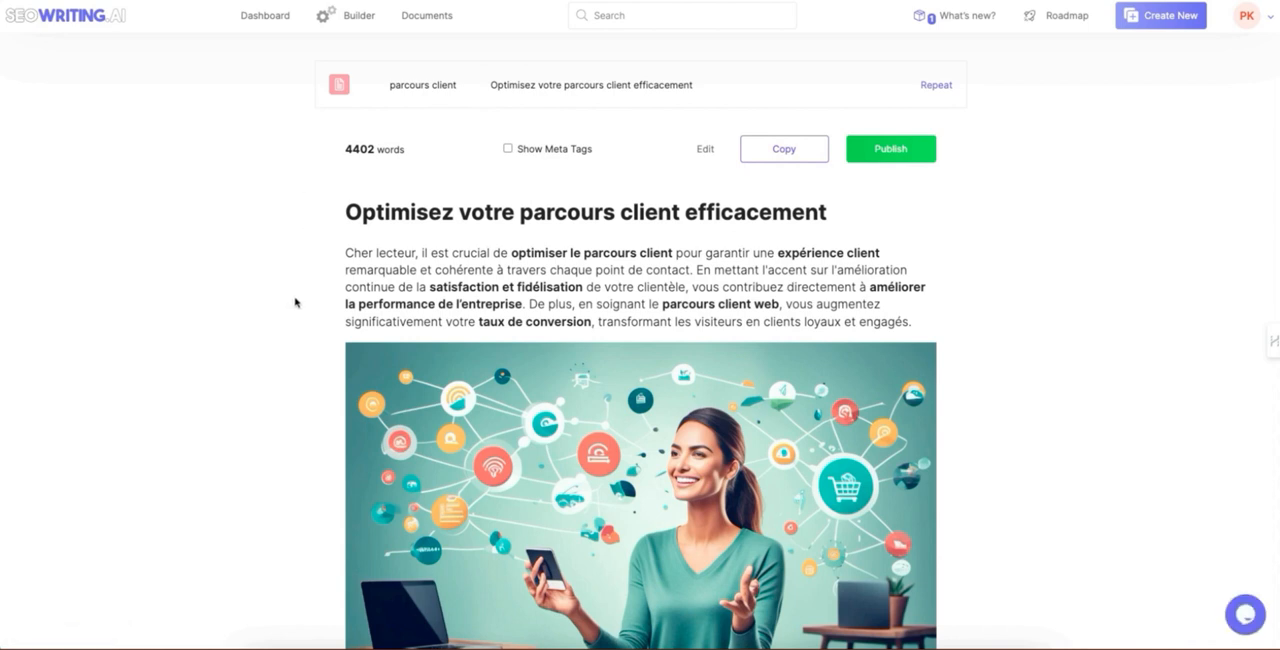
Step: Review the generated article's introduction, main image, key takeaways, first section and table of customer journey stages
{"action": "scroll", "coordinate": [296, 302], "scroll_direction": "down", "scroll_amount": 1}
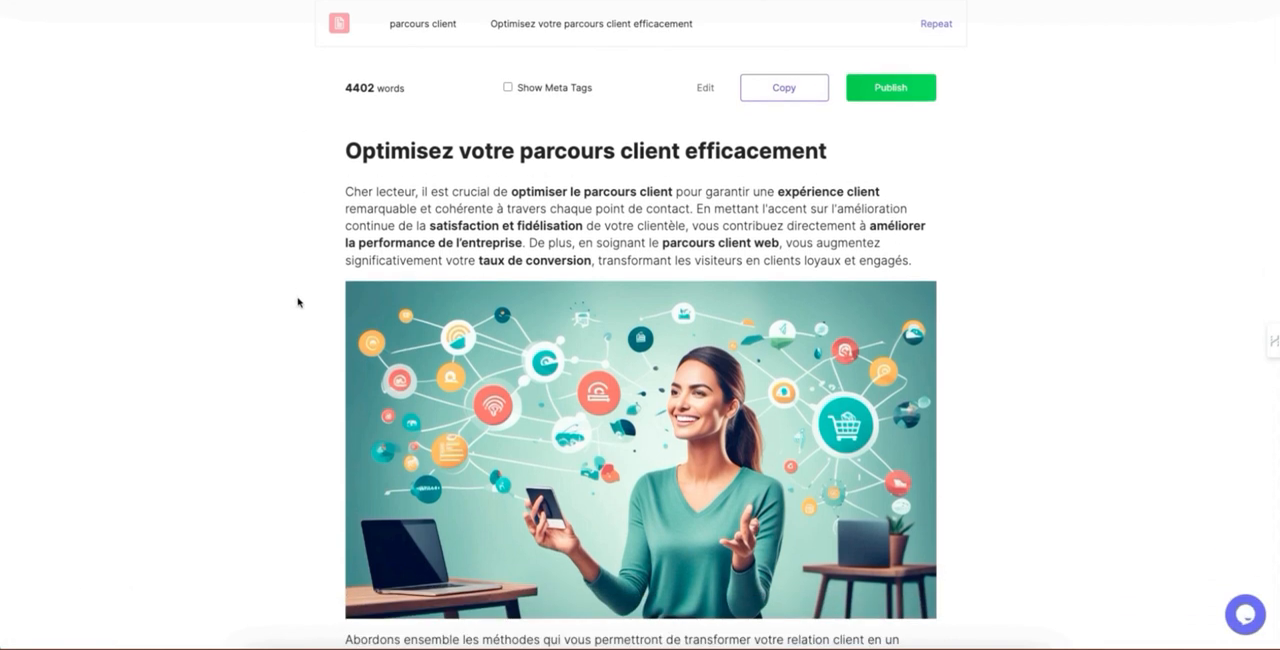
{"action": "mouse_move", "coordinate": [559, 485]}
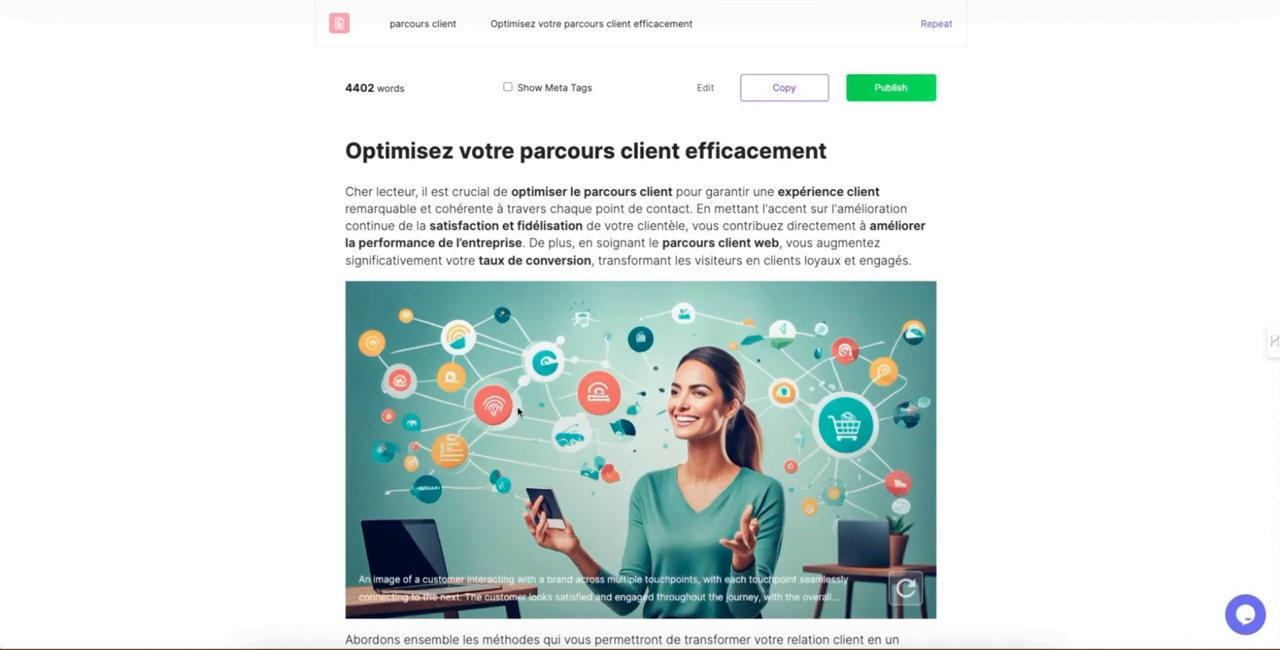
{"action": "scroll", "coordinate": [510, 410], "scroll_direction": "down", "scroll_amount": 2}
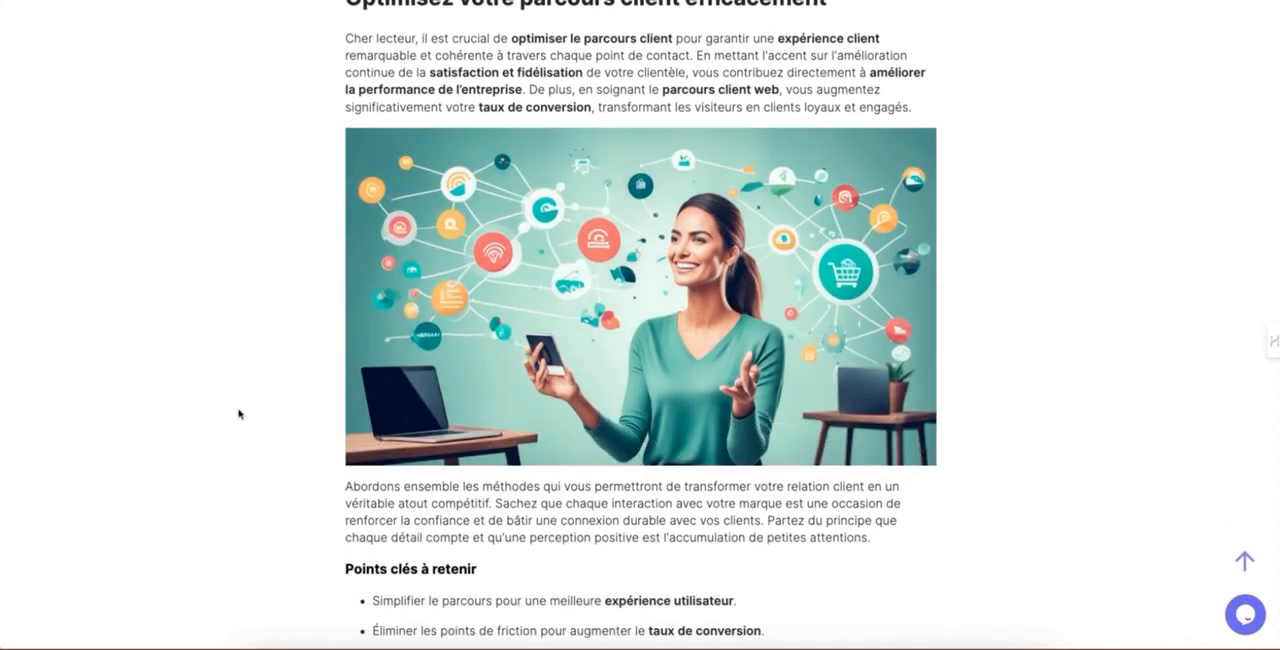
{"action": "scroll", "coordinate": [240, 414], "scroll_direction": "down", "scroll_amount": 2}
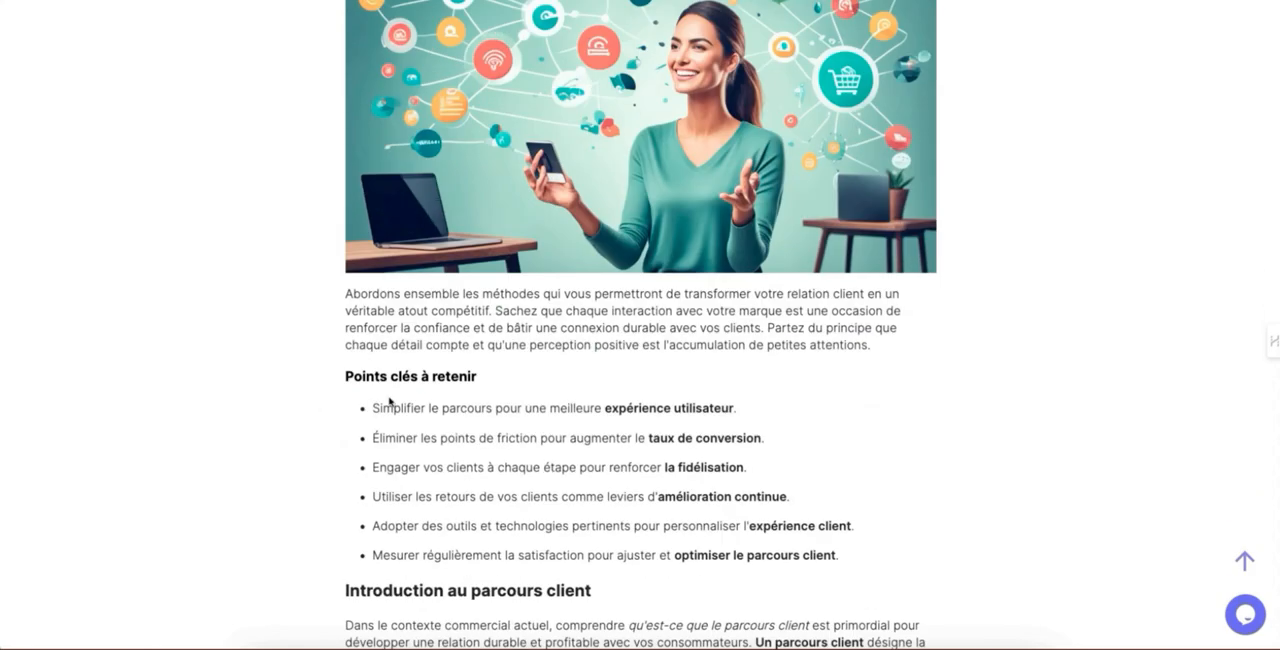
{"action": "scroll", "coordinate": [390, 401], "scroll_direction": "down", "scroll_amount": 2}
{"action": "scroll", "coordinate": [390, 403], "scroll_direction": "down", "scroll_amount": 5}
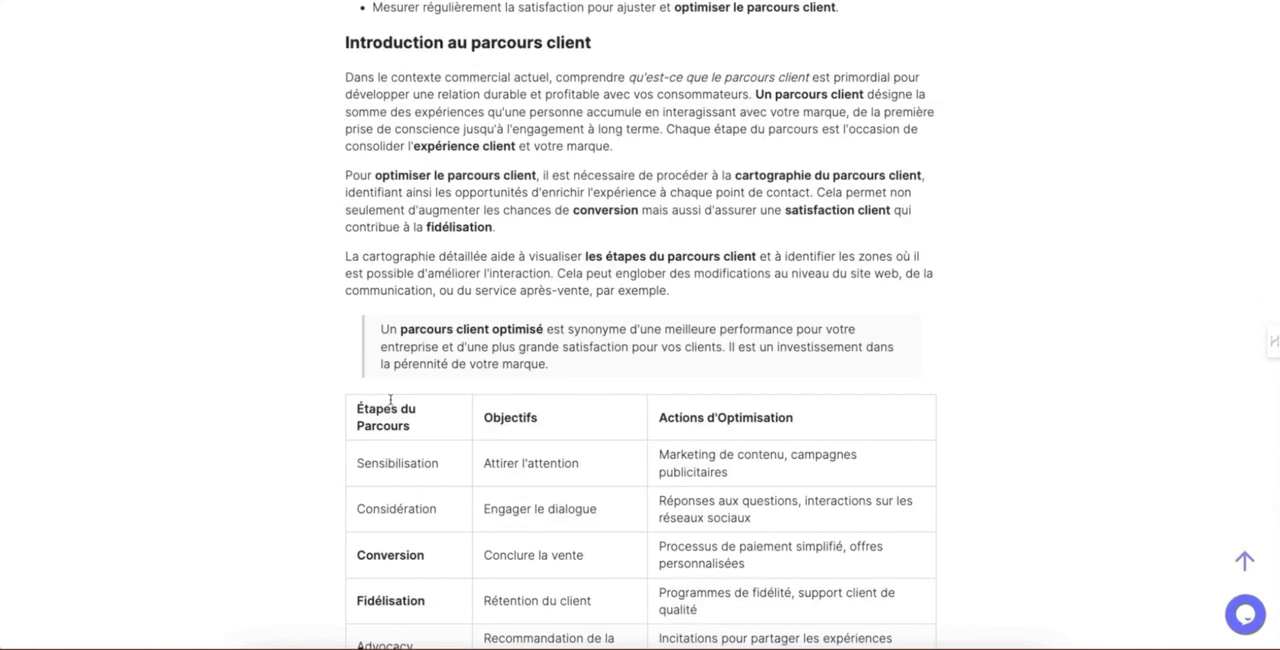
Step: Review the article's digital journey stages, embedded video, customer journey mapping section and advice on welcoming visitors to the site
{"action": "scroll", "coordinate": [390, 401], "scroll_direction": "down", "scroll_amount": 5}
{"action": "scroll", "coordinate": [390, 398], "scroll_direction": "down", "scroll_amount": 4}
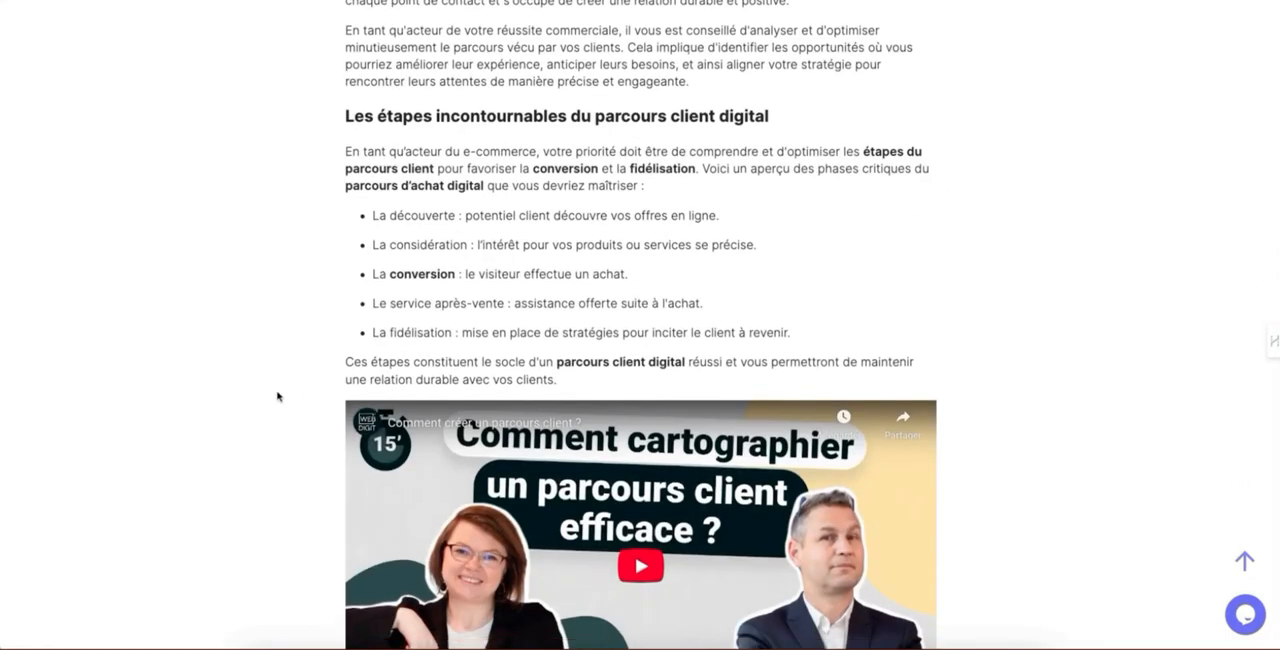
{"action": "scroll", "coordinate": [277, 396], "scroll_direction": "down", "scroll_amount": 9}
{"action": "scroll", "coordinate": [278, 397], "scroll_direction": "down", "scroll_amount": 10}
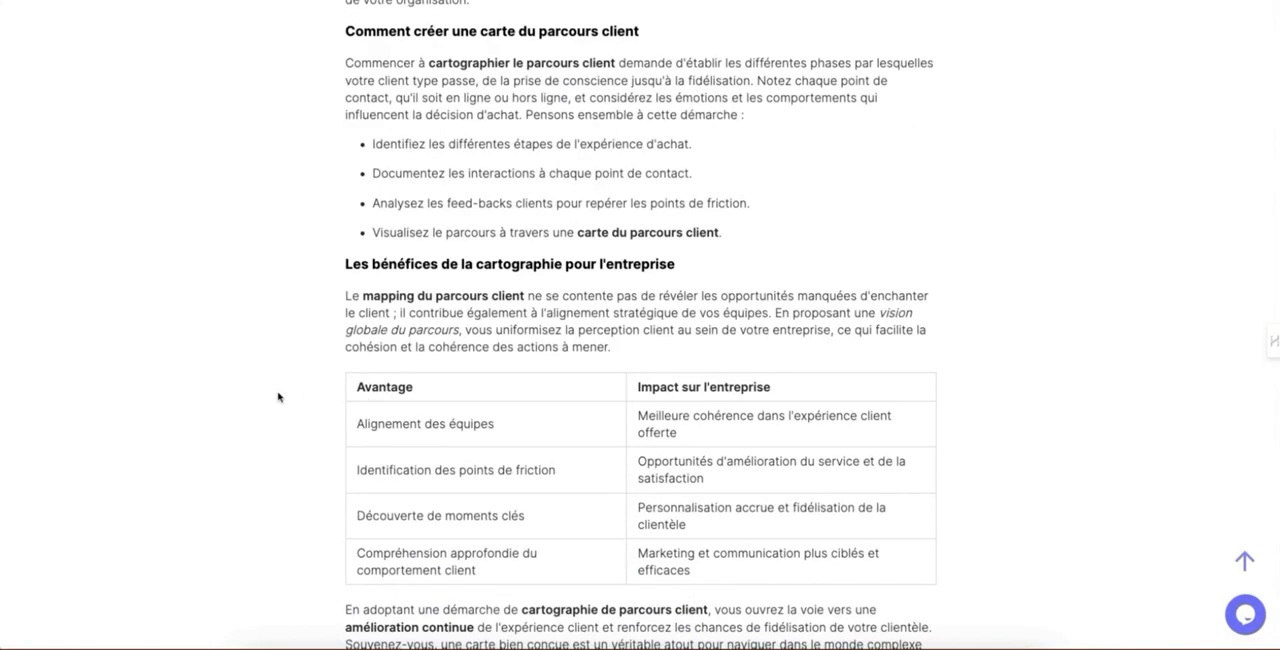
{"action": "scroll", "coordinate": [278, 392], "scroll_direction": "down", "scroll_amount": 1}
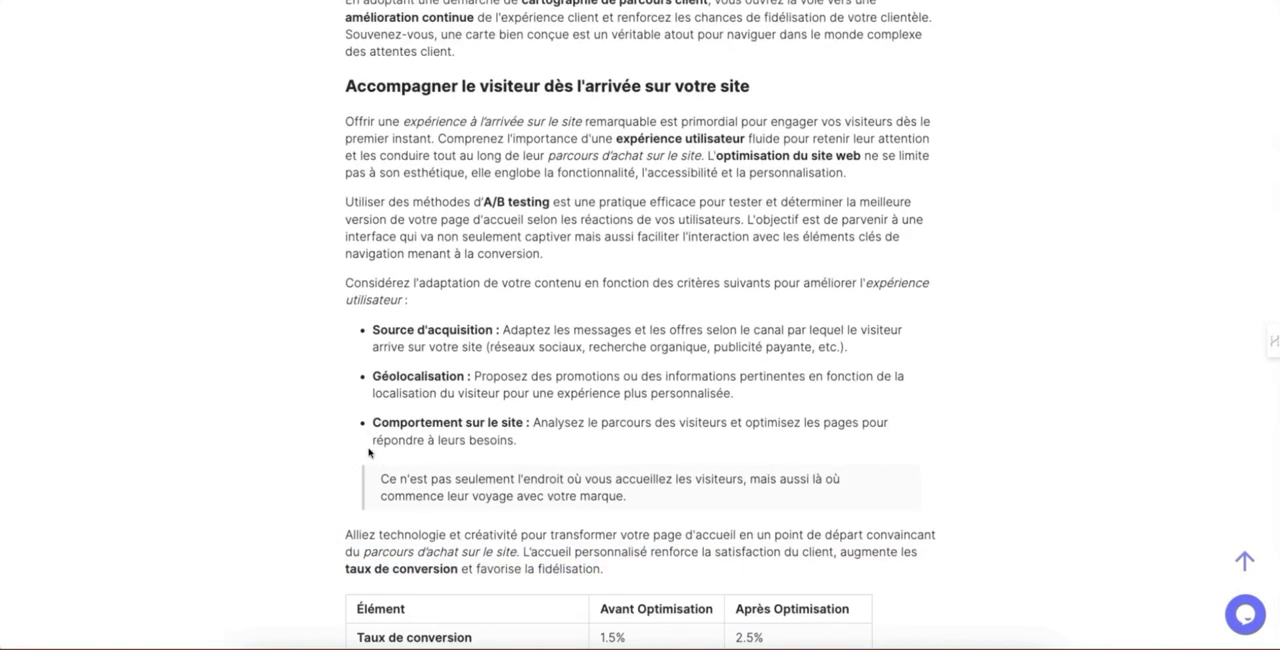
{"action": "scroll", "coordinate": [368, 452], "scroll_direction": "down", "scroll_amount": 2}
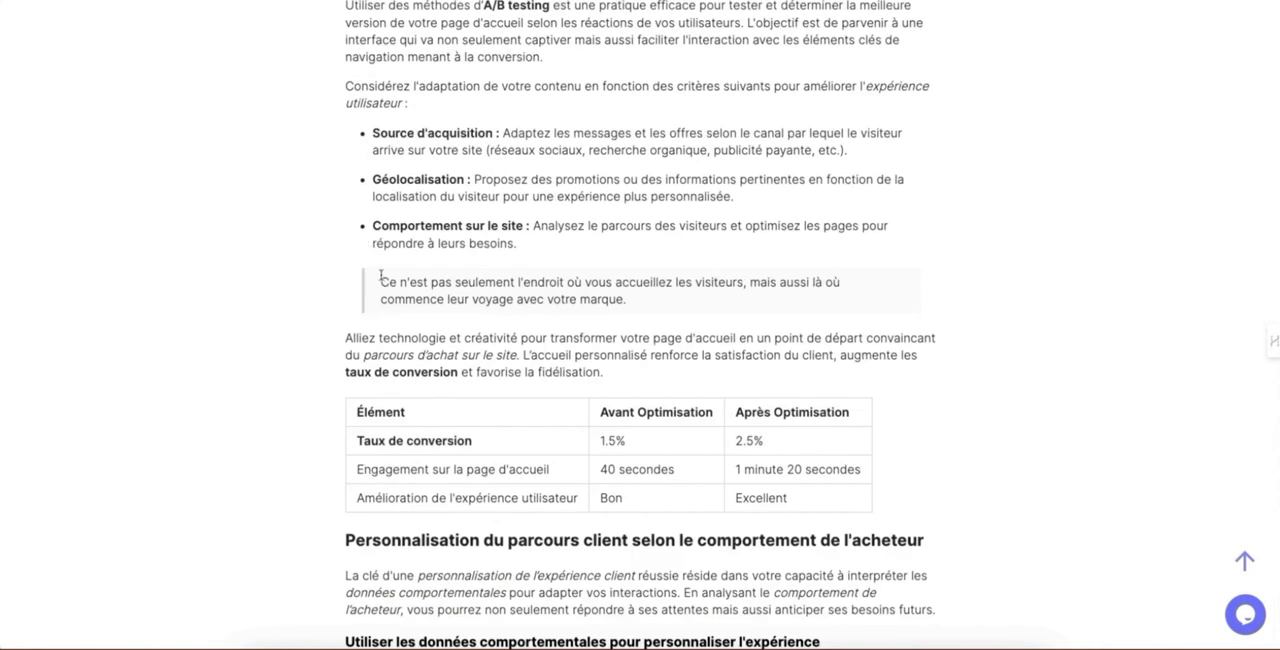
{"action": "scroll", "coordinate": [366, 295], "scroll_direction": "up", "scroll_amount": 1}
{"action": "scroll", "coordinate": [354, 331], "scroll_direction": "down", "scroll_amount": 3}
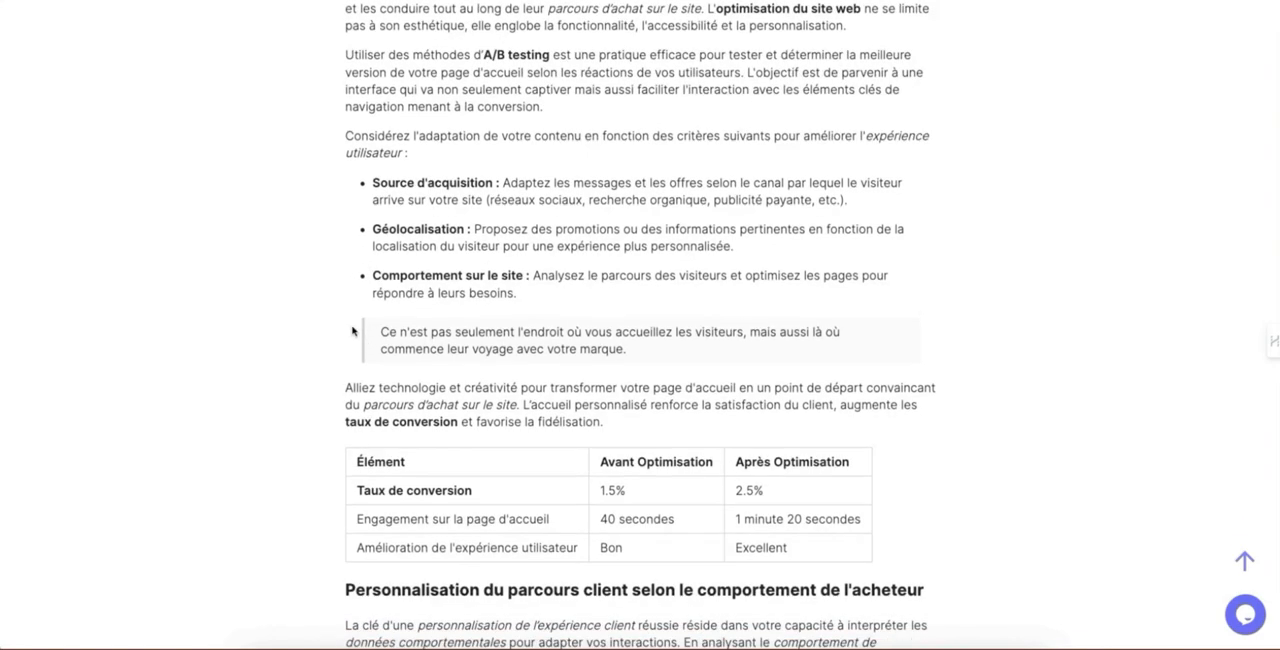
{"action": "scroll", "coordinate": [457, 343], "scroll_direction": "up", "scroll_amount": 3}
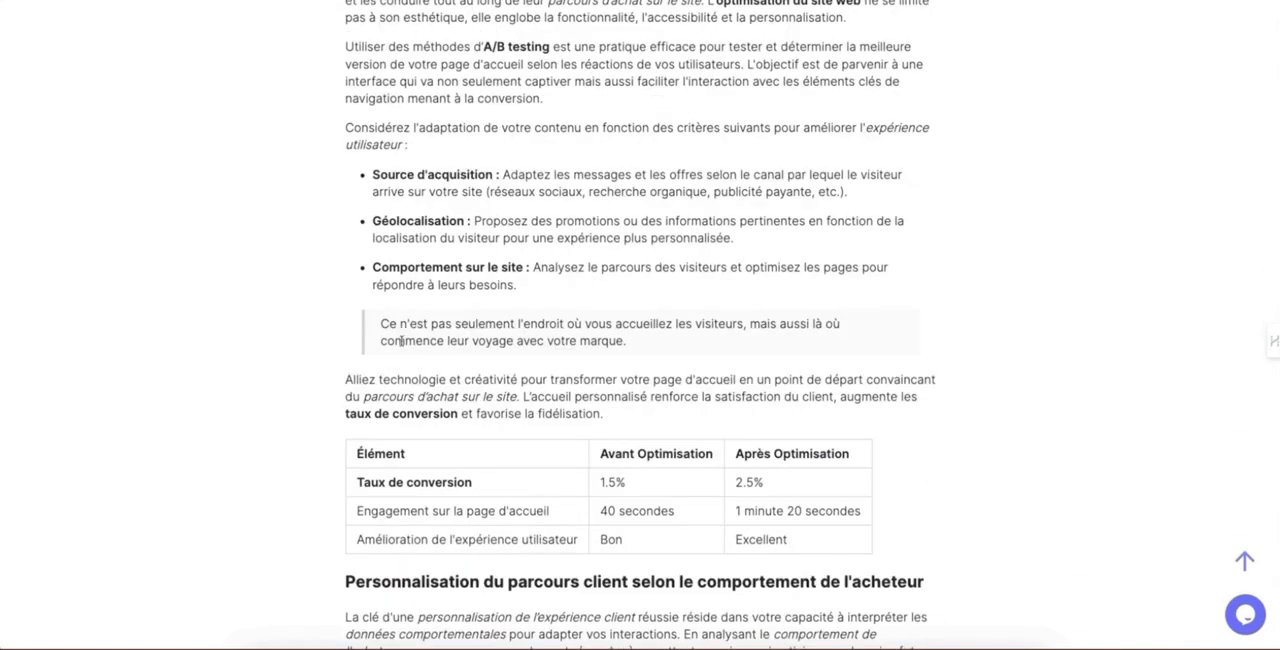
Step: Review the personalisation, contact point, mobile optimisation, A/B testing and corrective action sections with their images and tables
{"action": "scroll", "coordinate": [401, 341], "scroll_direction": "down", "scroll_amount": 7}
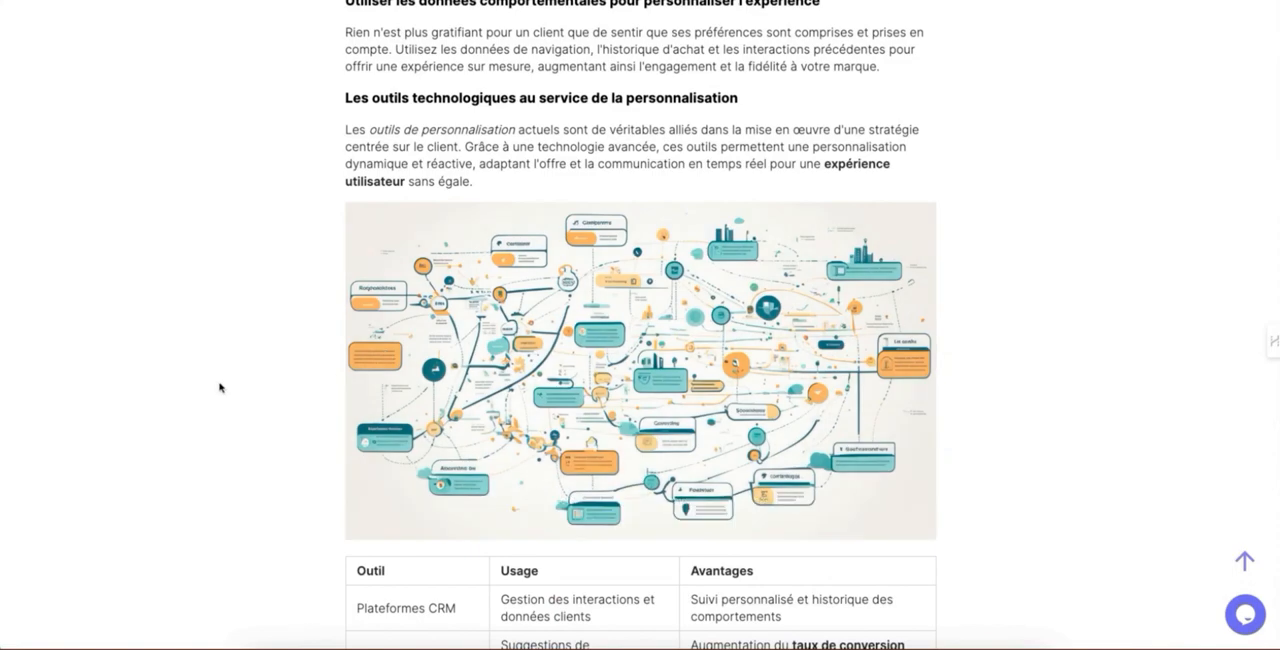
{"action": "scroll", "coordinate": [221, 387], "scroll_direction": "down", "scroll_amount": 10}
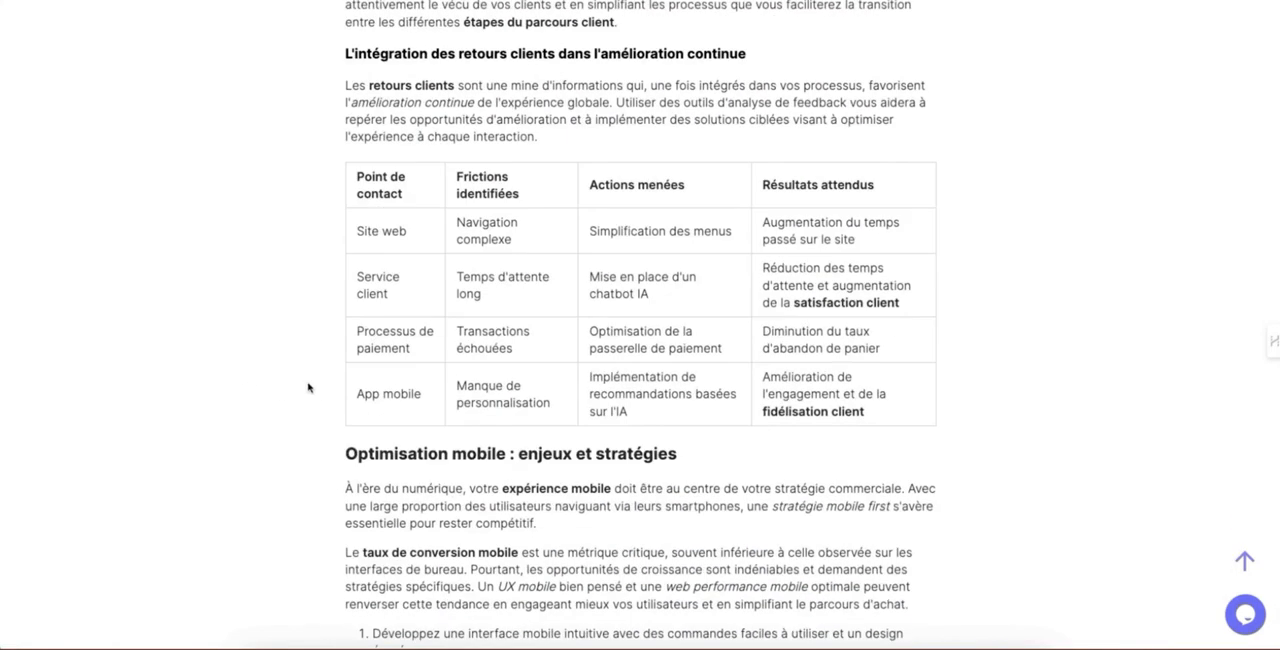
{"action": "scroll", "coordinate": [314, 391], "scroll_direction": "down", "scroll_amount": 2}
{"action": "scroll", "coordinate": [388, 400], "scroll_direction": "down", "scroll_amount": 12}
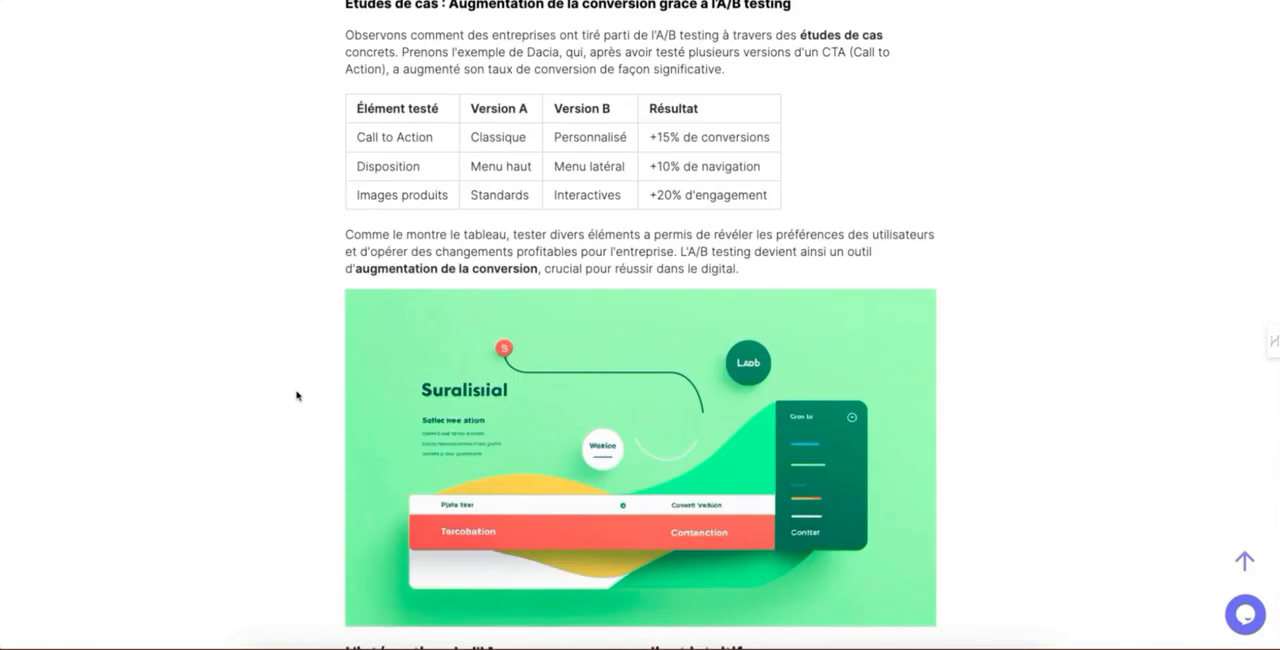
{"action": "mouse_move", "coordinate": [537, 499]}
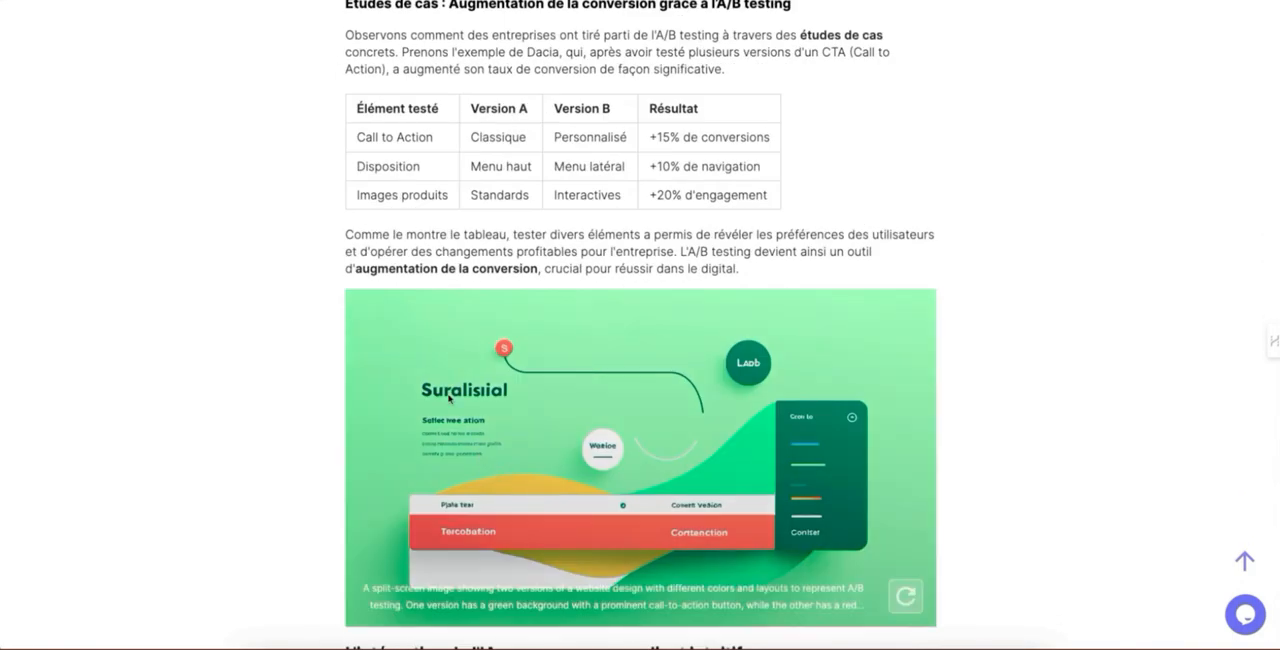
{"action": "scroll", "coordinate": [449, 397], "scroll_direction": "down", "scroll_amount": 3}
{"action": "scroll", "coordinate": [437, 400], "scroll_direction": "down", "scroll_amount": 9}
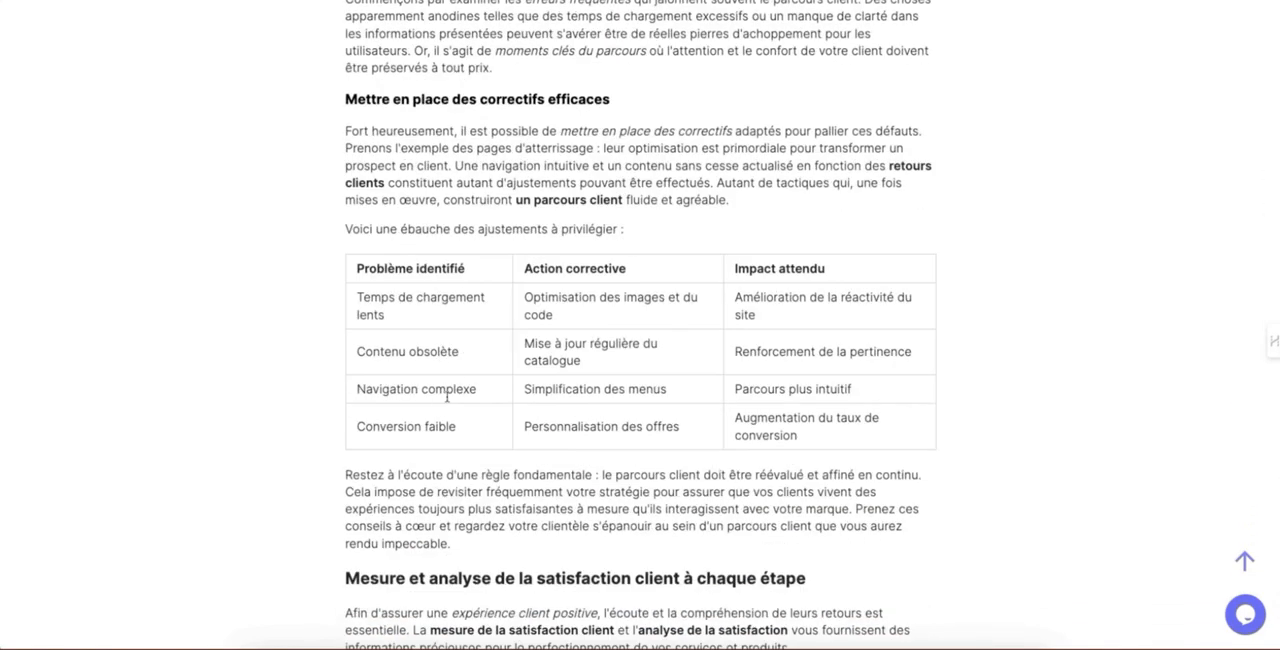
{"action": "scroll", "coordinate": [446, 421], "scroll_direction": "down", "scroll_amount": 7}
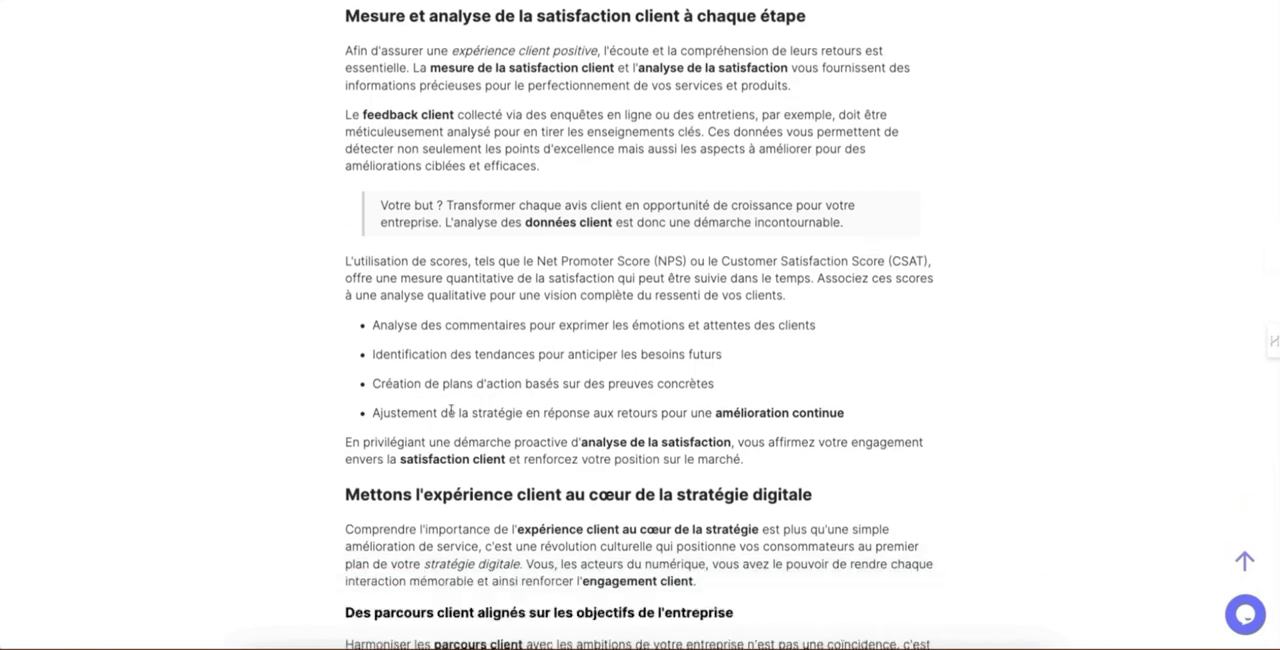
Step: Examine the "Utiliser EdenPersona pour segmenter et s'adapter à chaque client" section, the conclusion and the source links
{"action": "scroll", "coordinate": [450, 408], "scroll_direction": "down", "scroll_amount": 4}
{"action": "left_click_drag", "start_coordinate": [344, 439], "coordinate": [541, 440]}
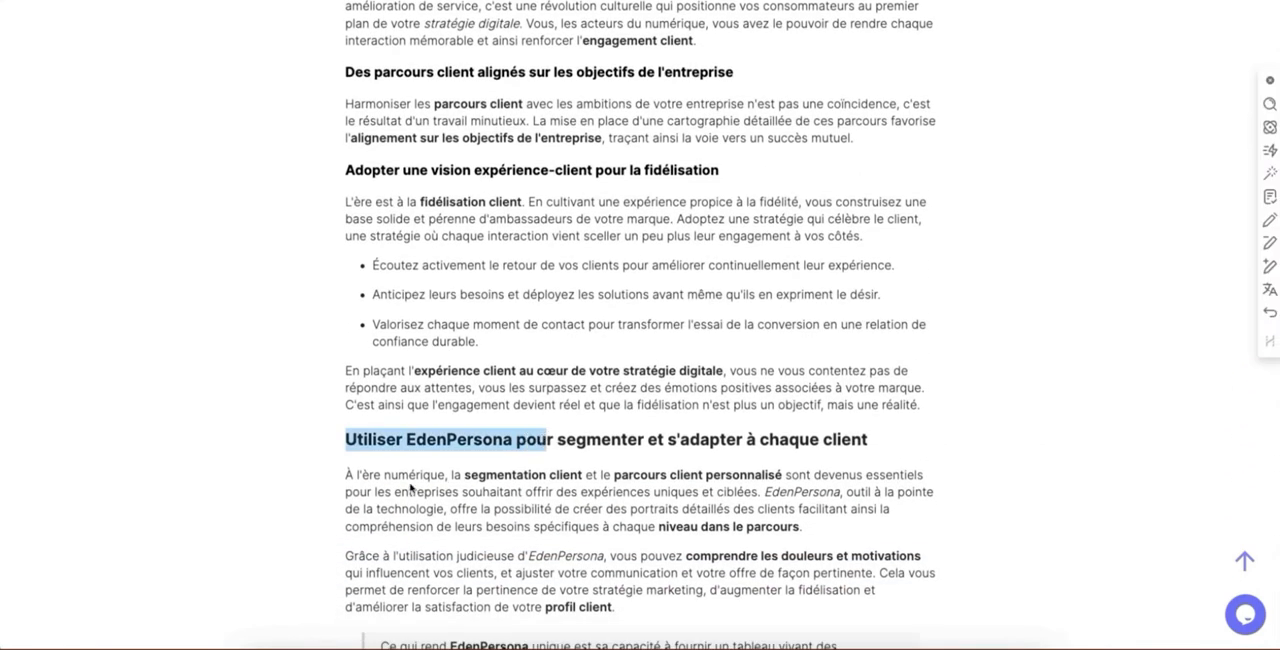
{"action": "left_click", "coordinate": [408, 486]}
{"action": "scroll", "coordinate": [382, 565], "scroll_direction": "down", "scroll_amount": 1}
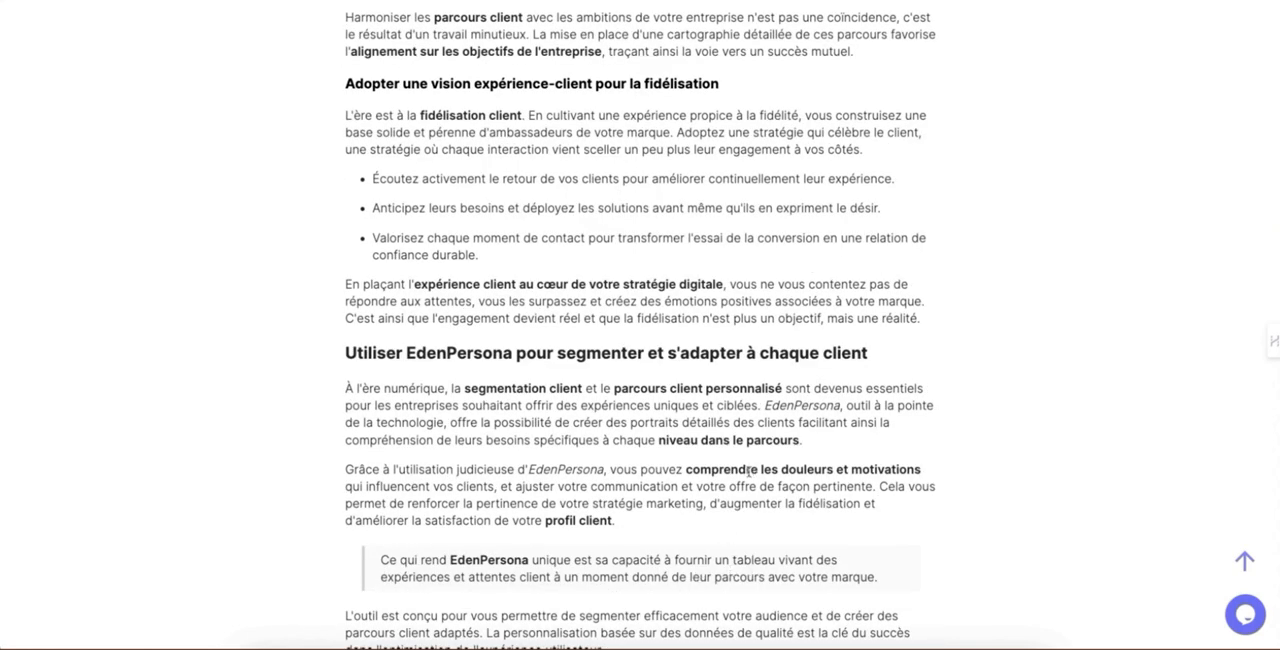
{"action": "scroll", "coordinate": [585, 482], "scroll_direction": "down", "scroll_amount": 4}
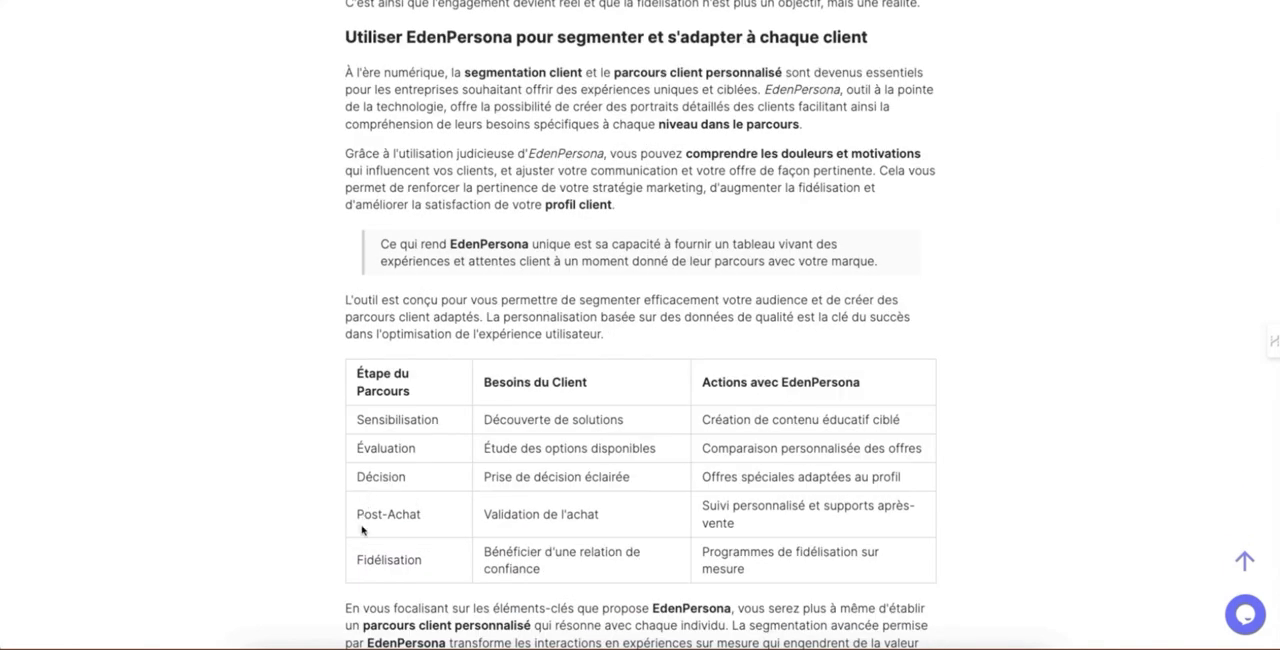
{"action": "scroll", "coordinate": [389, 549], "scroll_direction": "down", "scroll_amount": 6}
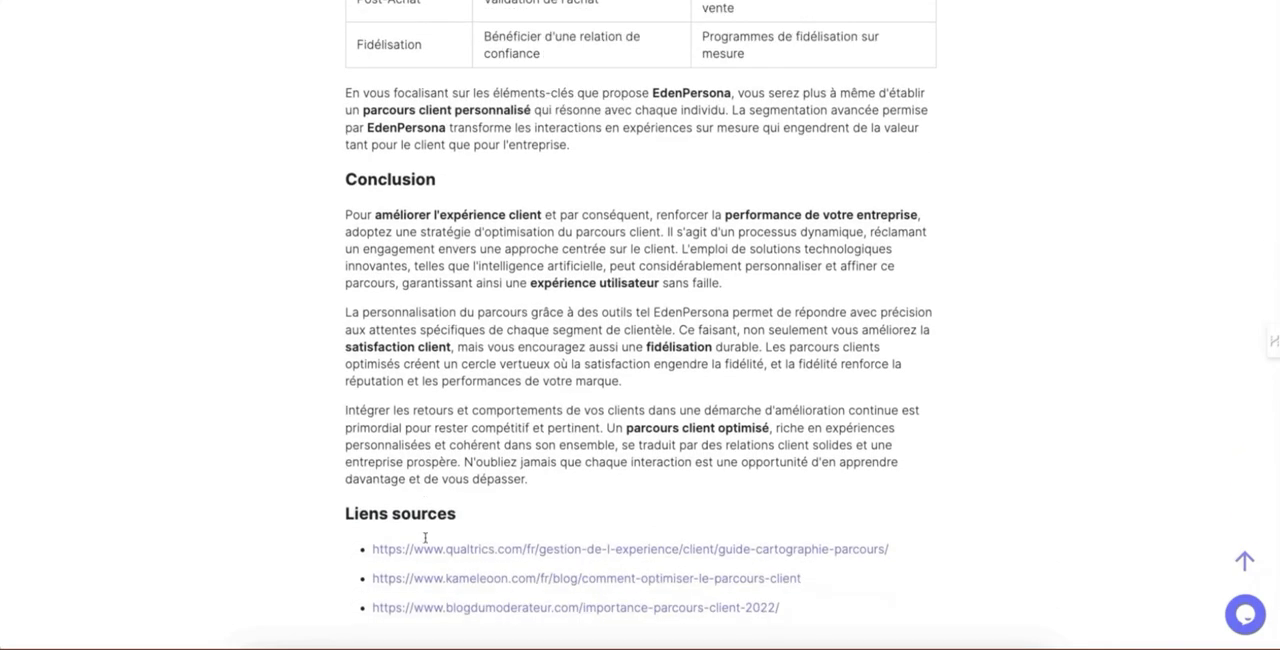
Step: Copy the complete generated "Optimisez votre parcours client efficacement" article
{"action": "scroll", "coordinate": [515, 530], "scroll_direction": "up", "scroll_amount": 15}
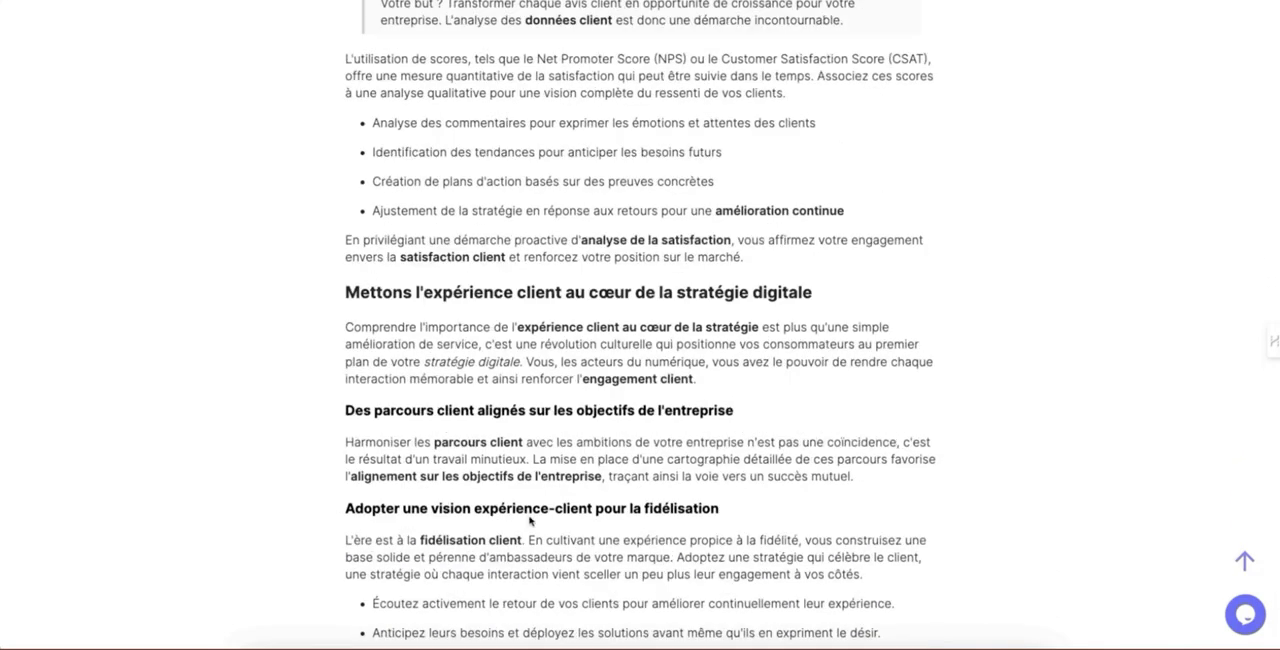
{"action": "scroll", "coordinate": [527, 515], "scroll_direction": "up", "scroll_amount": 20}
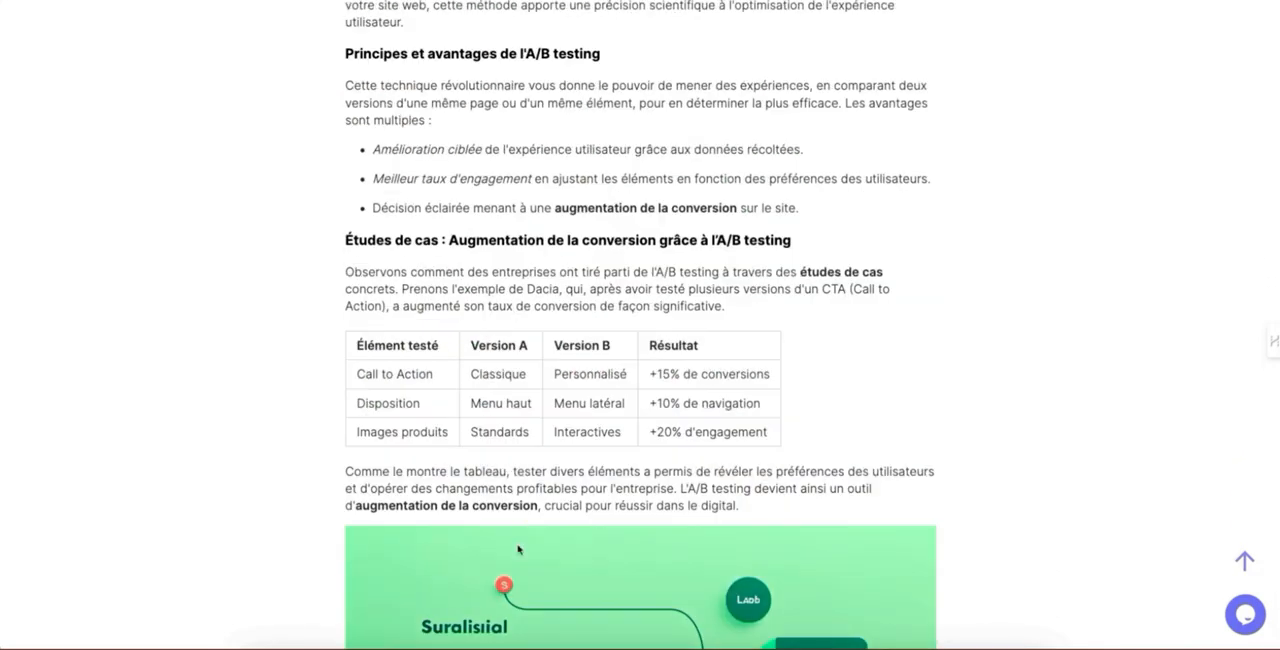
{"action": "scroll", "coordinate": [546, 475], "scroll_direction": "up", "scroll_amount": 20}
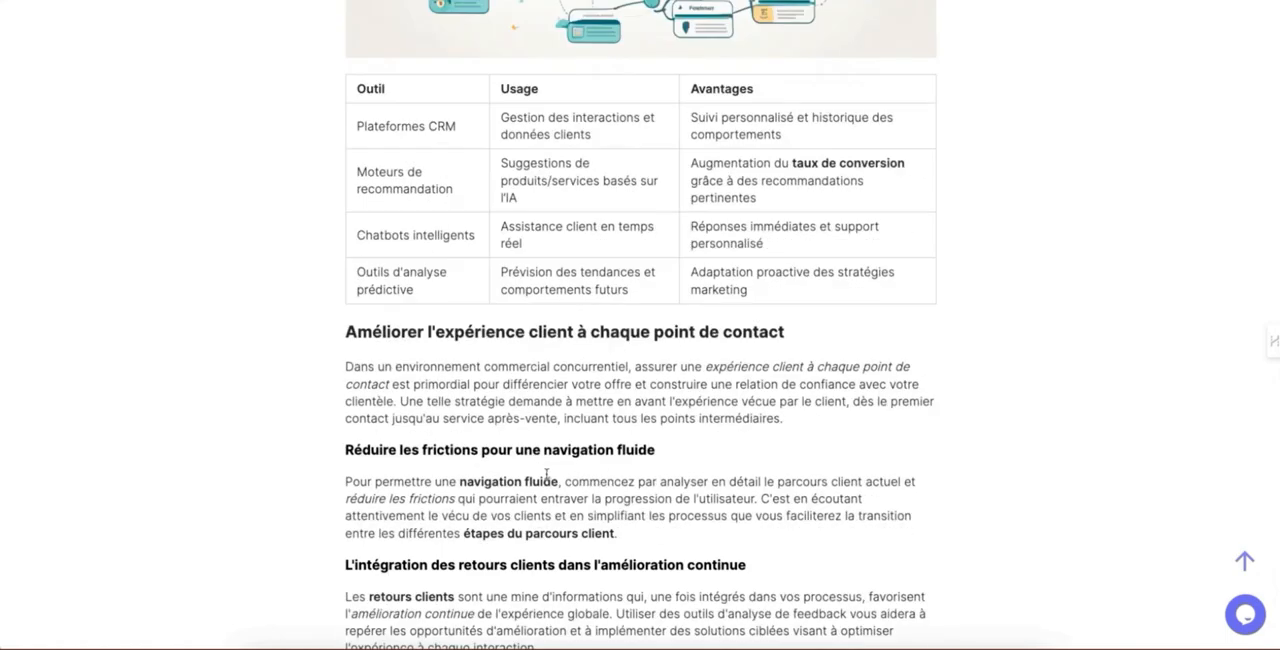
{"action": "scroll", "coordinate": [545, 475], "scroll_direction": "up", "scroll_amount": 6}
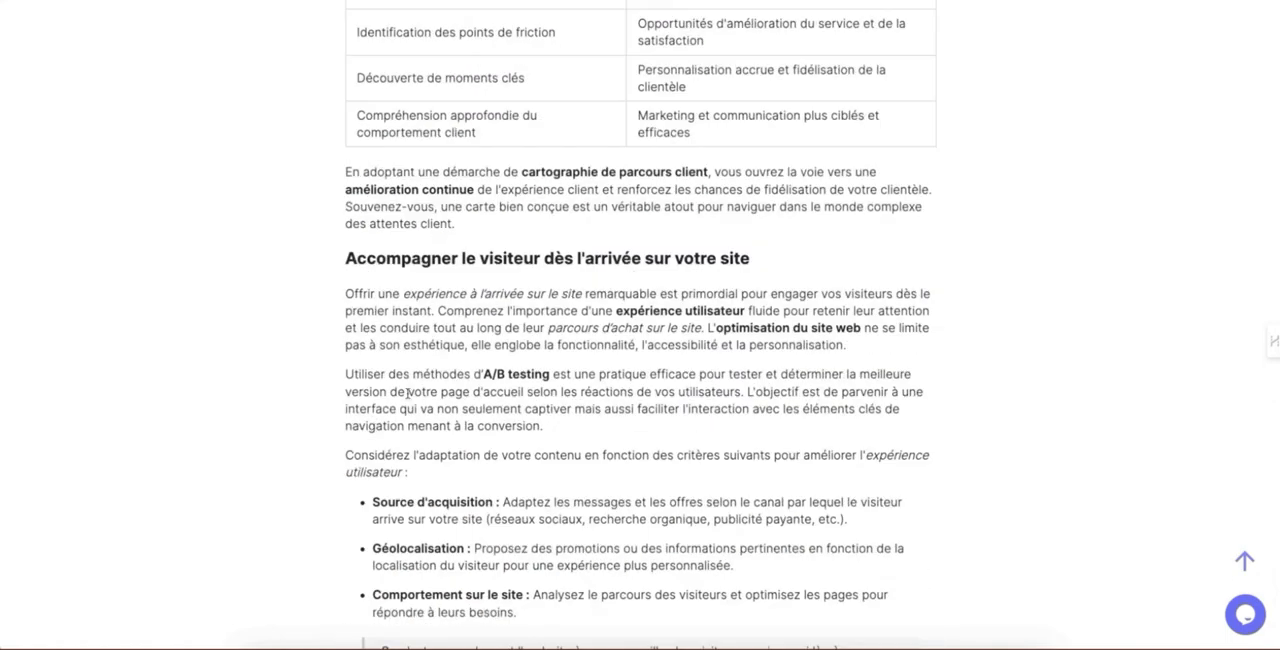
{"action": "scroll", "coordinate": [407, 393], "scroll_direction": "up", "scroll_amount": 9}
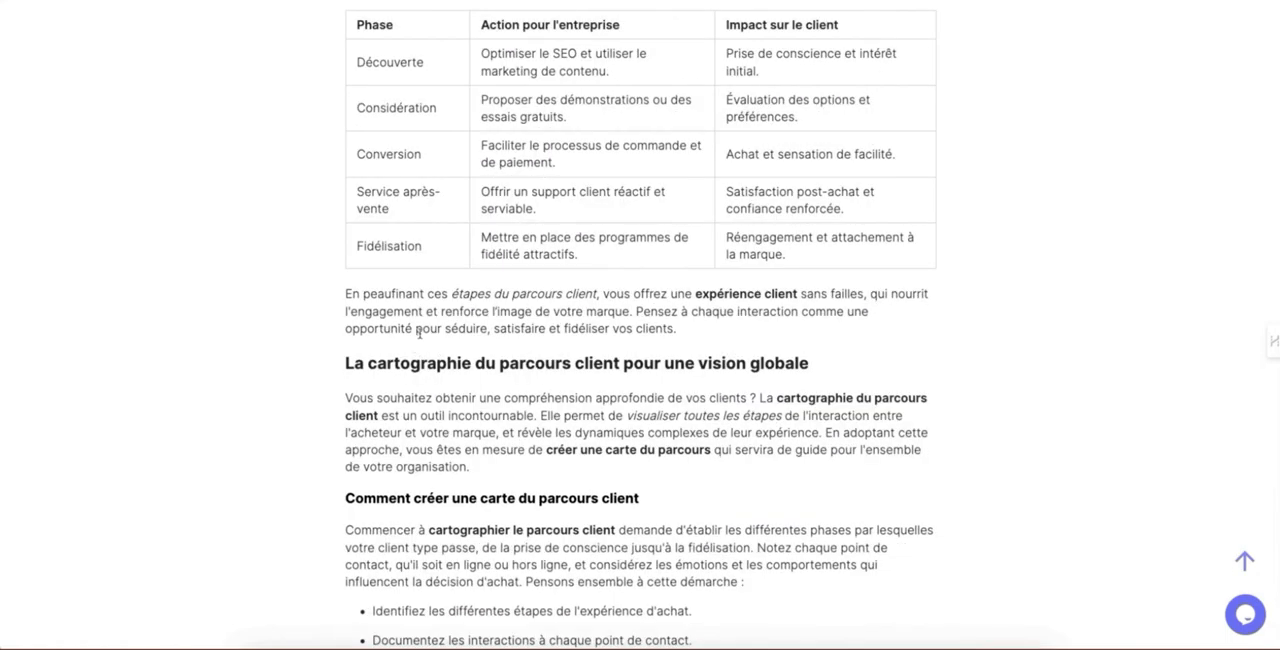
{"action": "scroll", "coordinate": [419, 334], "scroll_direction": "up", "scroll_amount": 2}
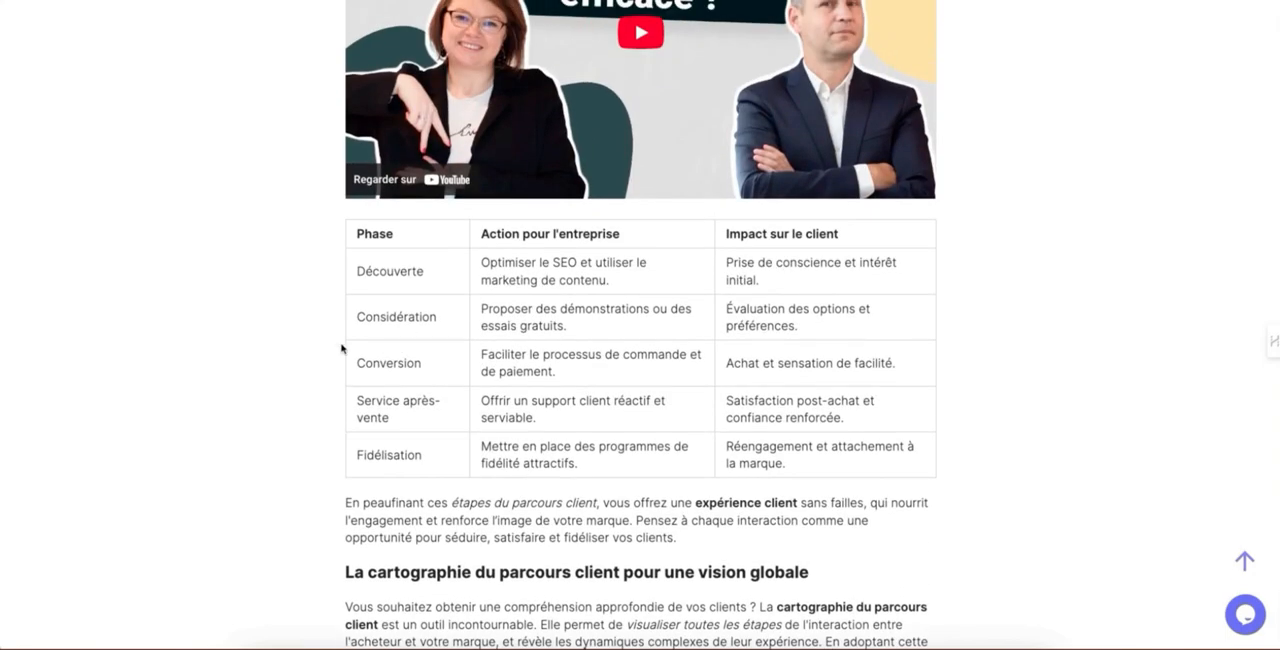
{"action": "scroll", "coordinate": [341, 348], "scroll_direction": "up", "scroll_amount": 15}
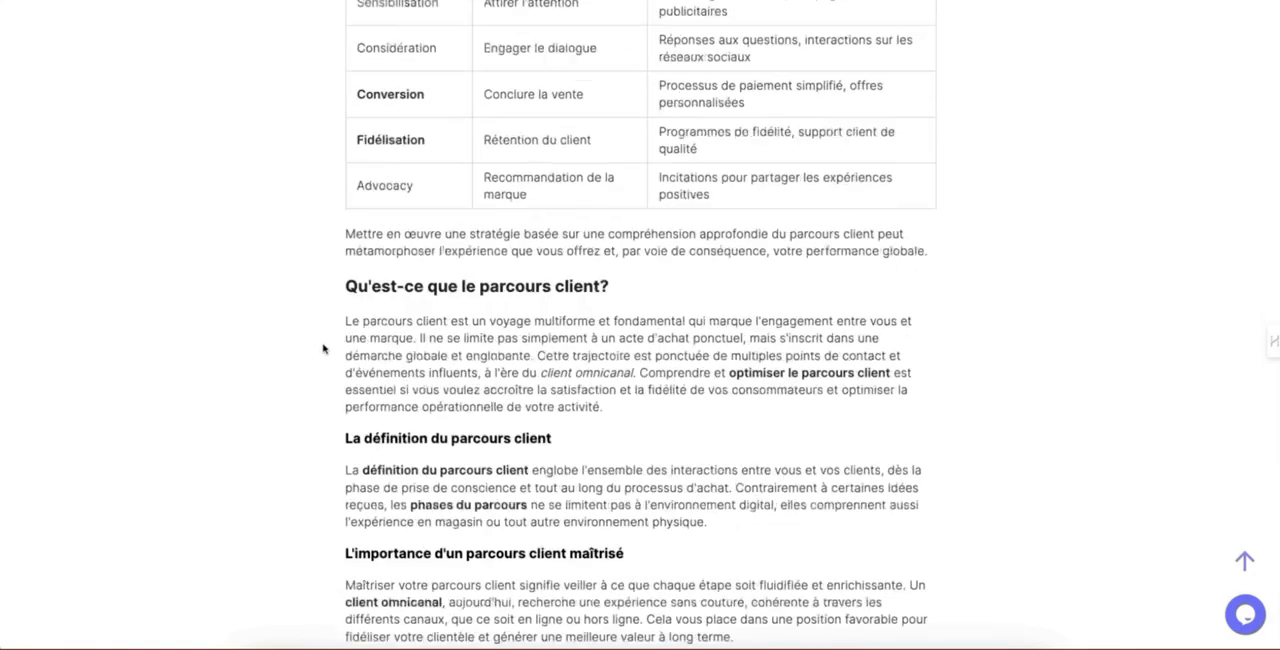
{"action": "scroll", "coordinate": [325, 349], "scroll_direction": "up", "scroll_amount": 4}
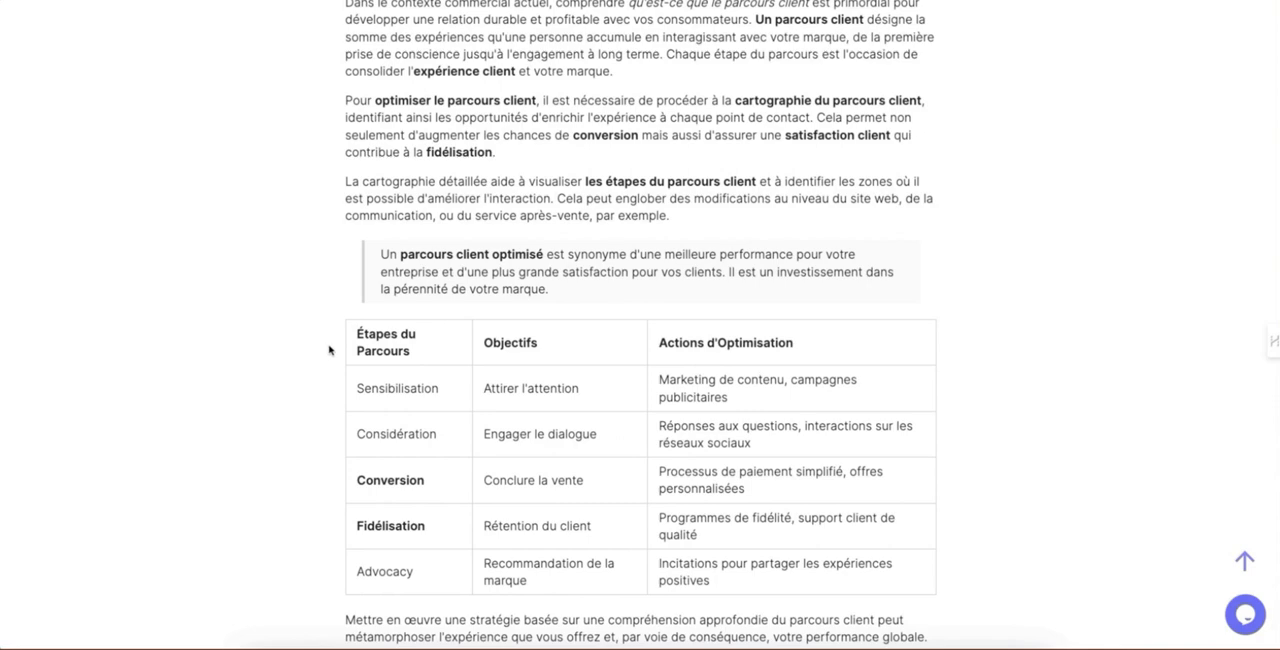
{"action": "scroll", "coordinate": [331, 350], "scroll_direction": "up", "scroll_amount": 10}
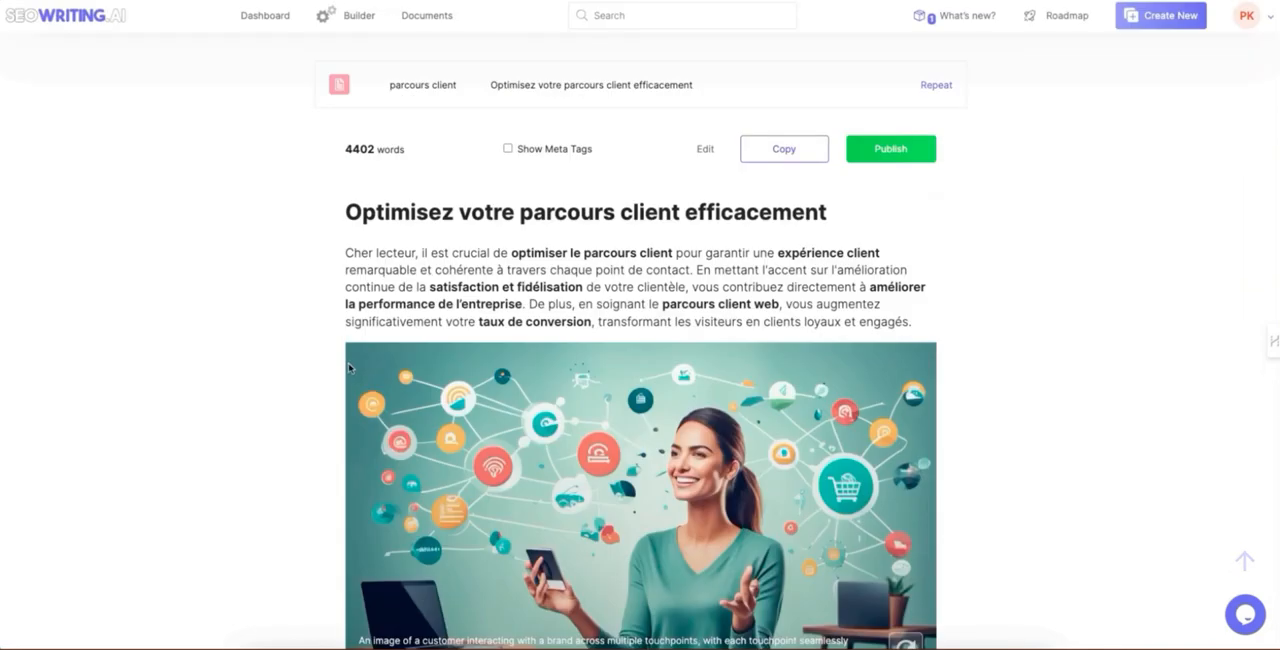
{"action": "left_click", "coordinate": [771, 154]}
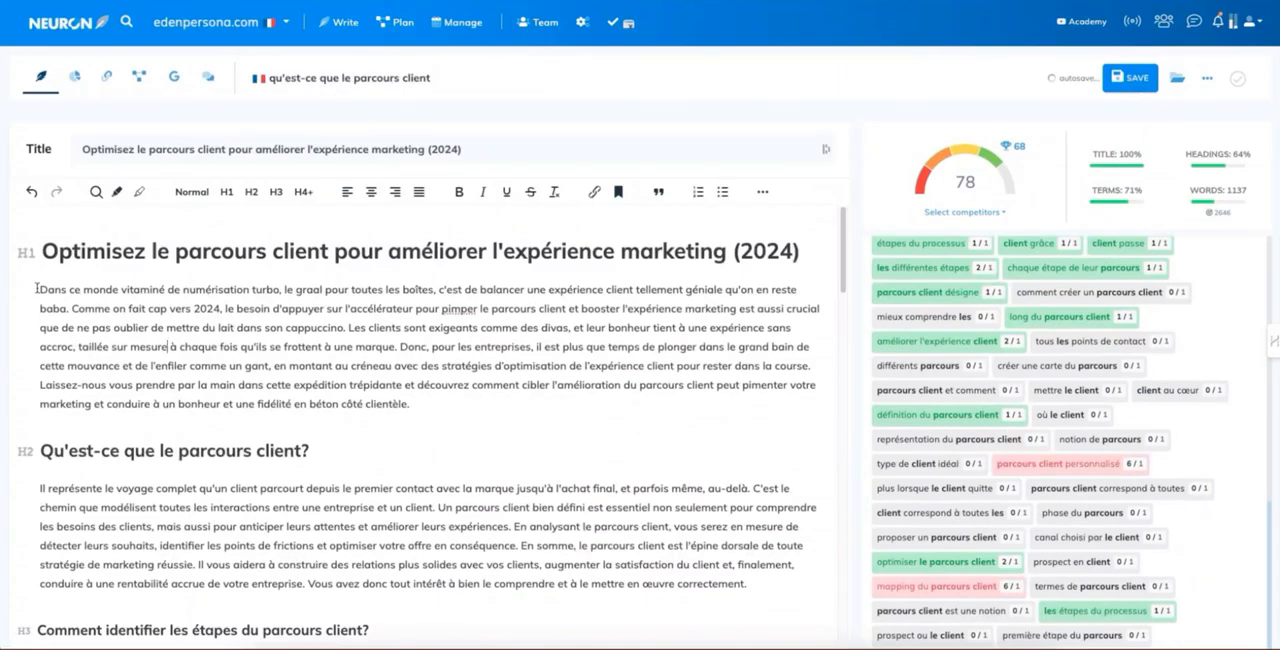
Step: Switch to the NeuronWriter document "qu'est-ce que le parcours client" and delete all existing editor content, including the H1 heading
{"action": "key", "text": "ctrl+a"}
{"action": "scroll", "coordinate": [310, 418], "scroll_direction": "down", "scroll_amount": 20}
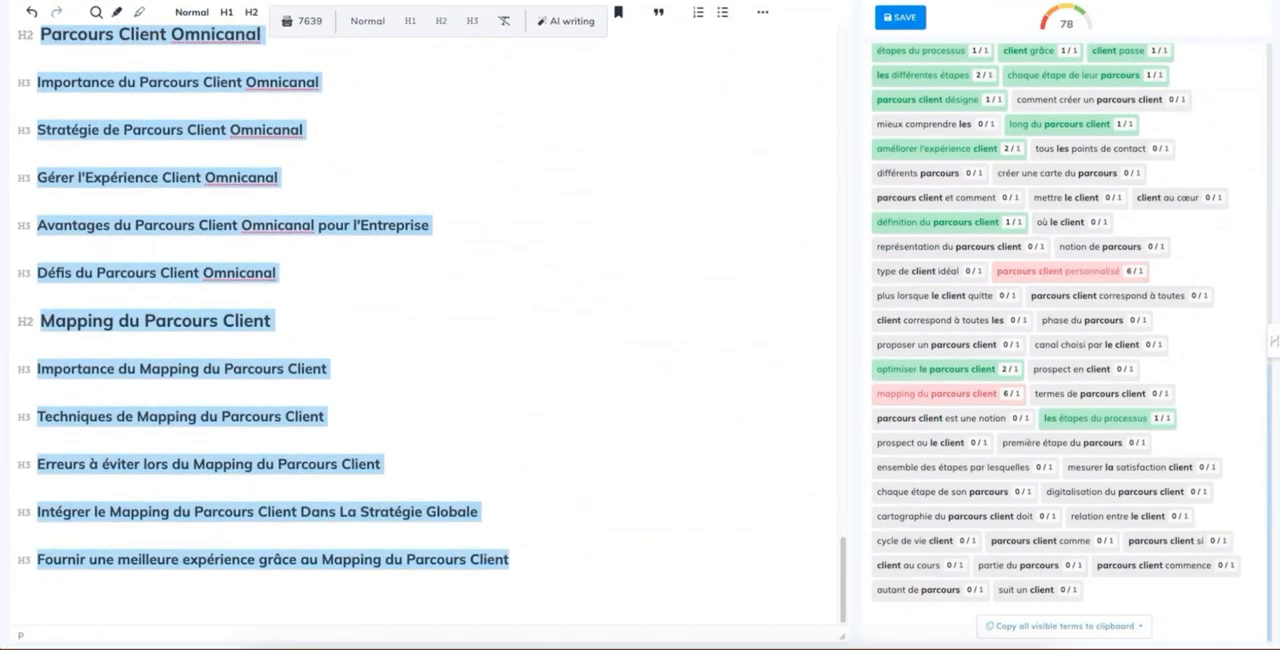
{"action": "key", "text": "Delete"}
{"action": "scroll", "coordinate": [331, 267], "scroll_direction": "up", "scroll_amount": 3}
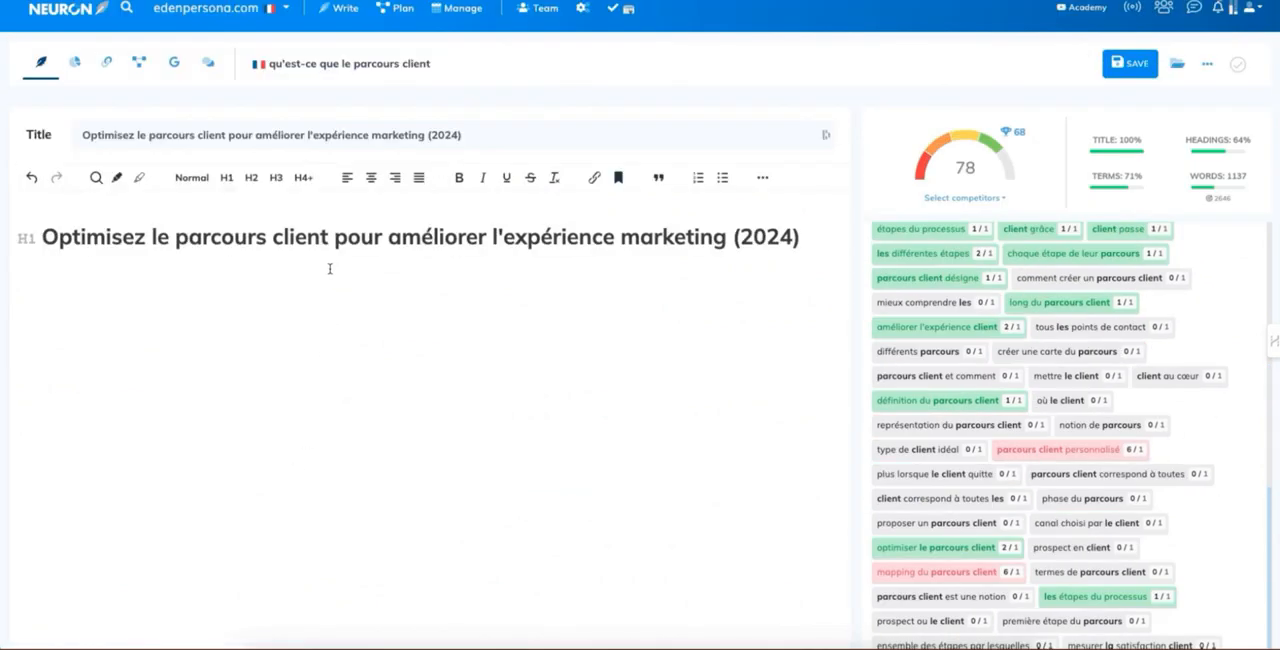
{"action": "key", "text": "ctrl+a"}
{"action": "key", "text": "Delete"}
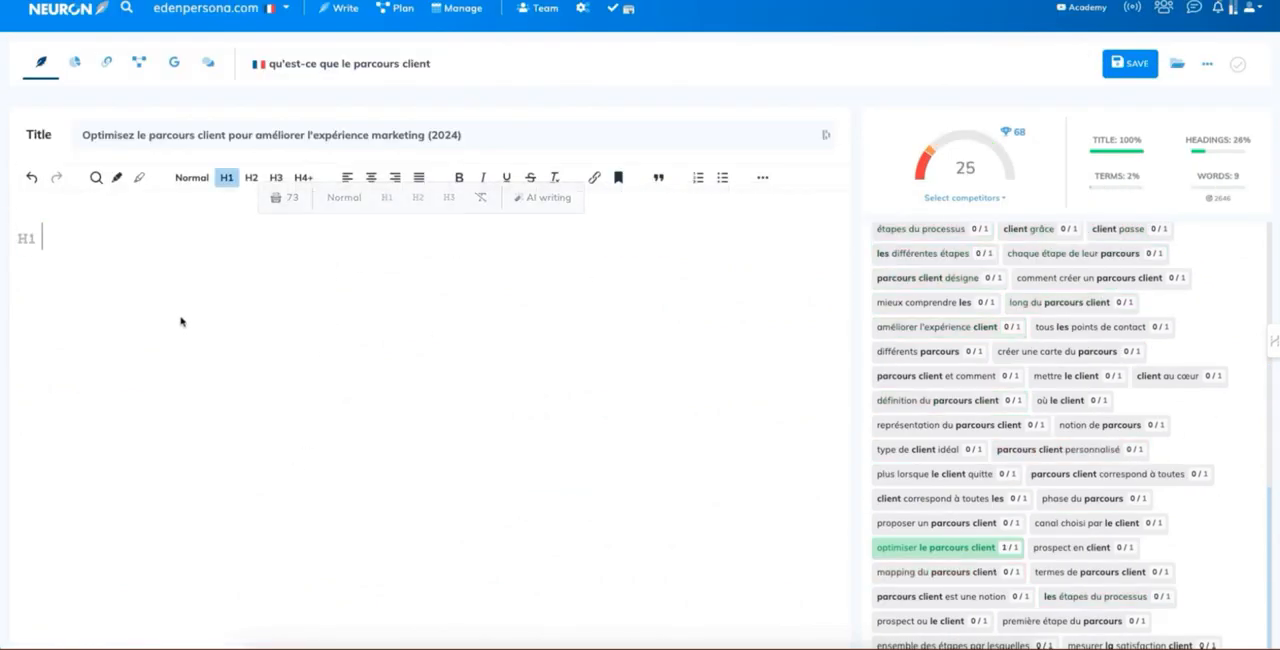
Step: Paste the copied article into the emptied NeuronWriter editor and check its tables, image placeholders and captions up to the introduction
{"action": "key", "text": "ctrl+v"}
{"action": "scroll", "coordinate": [200, 330], "scroll_direction": "up", "scroll_amount": 6}
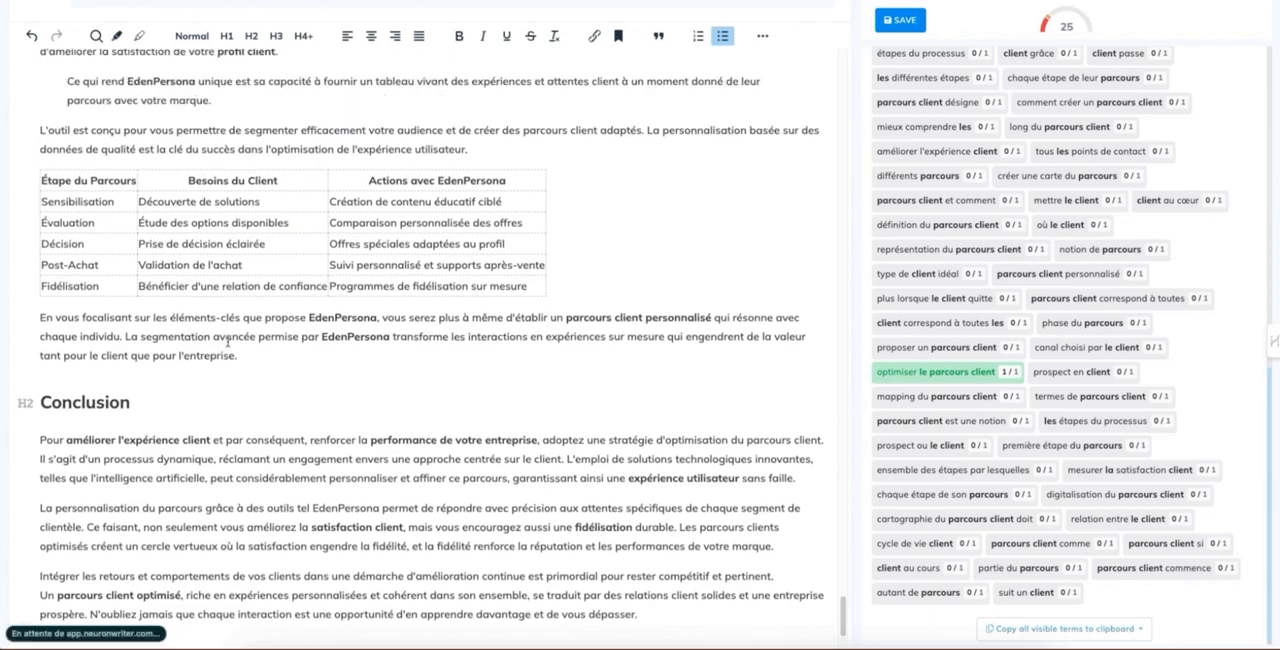
{"action": "scroll", "coordinate": [226, 329], "scroll_direction": "up", "scroll_amount": 15}
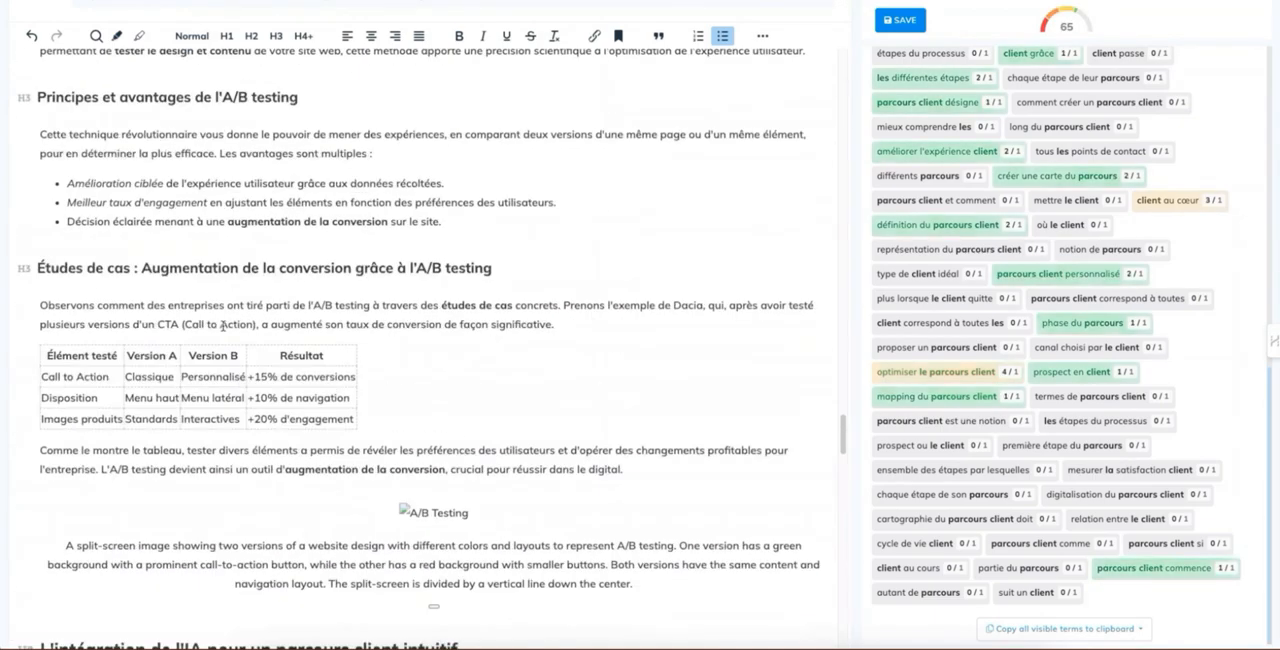
{"action": "scroll", "coordinate": [228, 327], "scroll_direction": "up", "scroll_amount": 10}
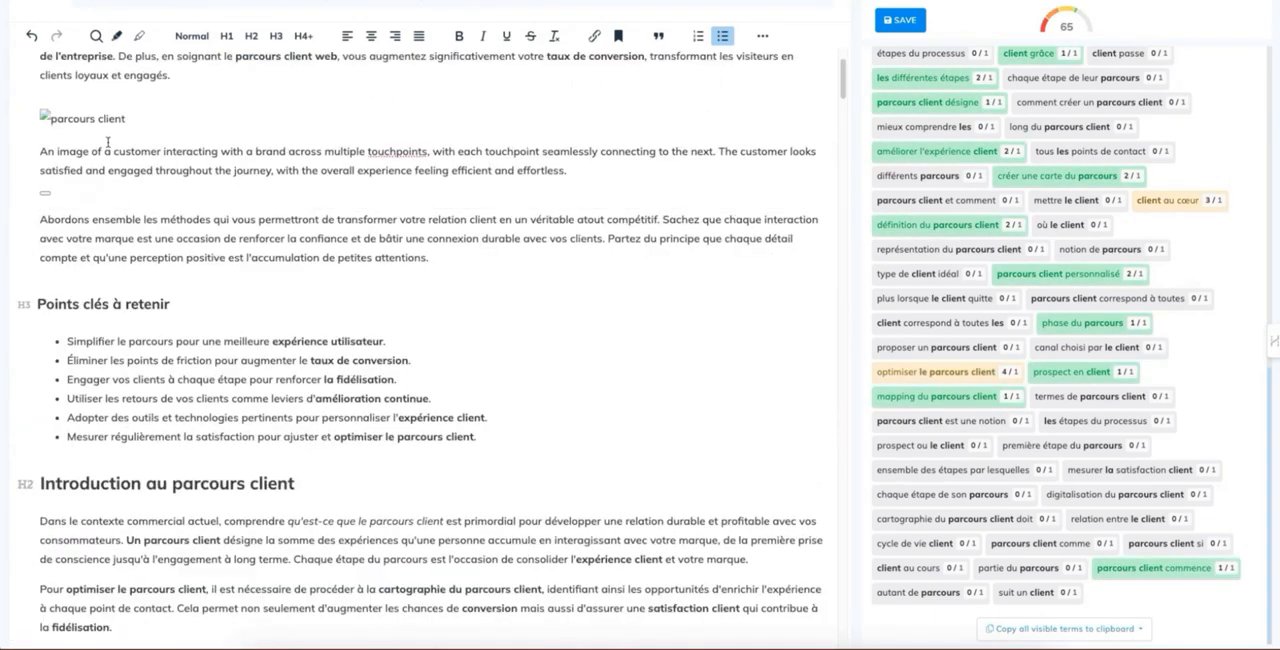
{"action": "scroll", "coordinate": [100, 180], "scroll_direction": "up", "scroll_amount": 1}
{"action": "left_click_drag", "start_coordinate": [84, 220], "coordinate": [17, 131]}
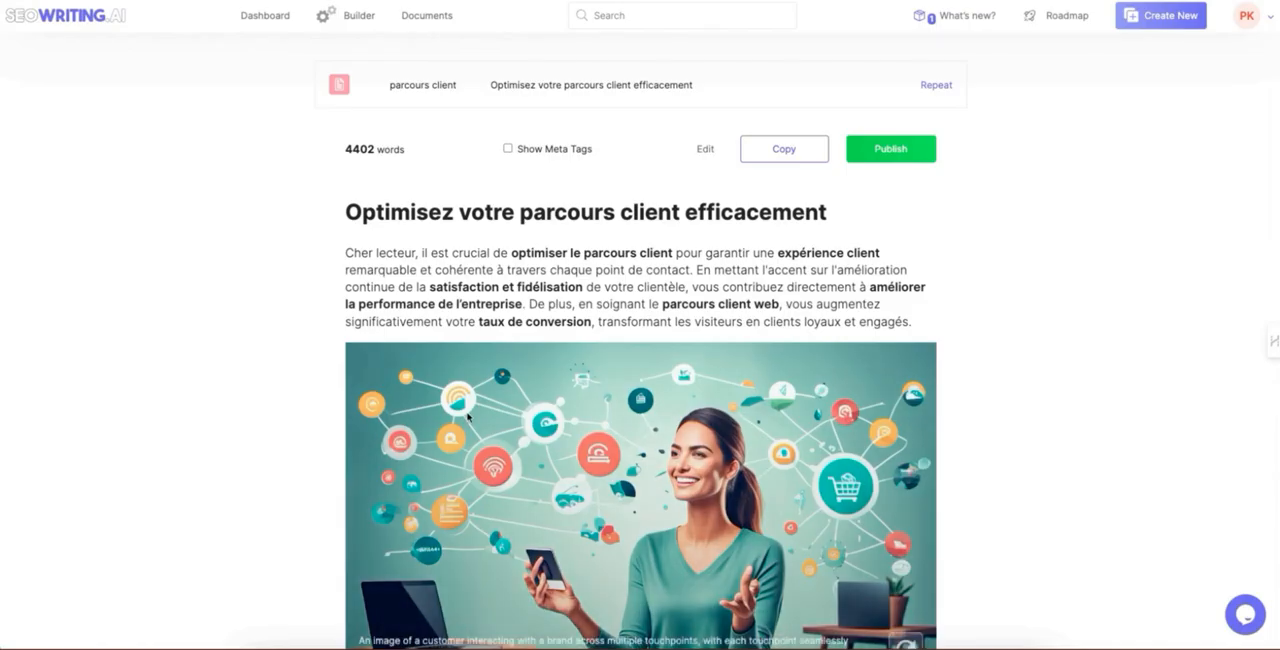
Step: Save the AI image of the woman in the clothing store that follows the article's opening paragraph
{"action": "right_click", "coordinate": [447, 413]}
{"action": "scroll", "coordinate": [366, 475], "scroll_direction": "down", "scroll_amount": 2}
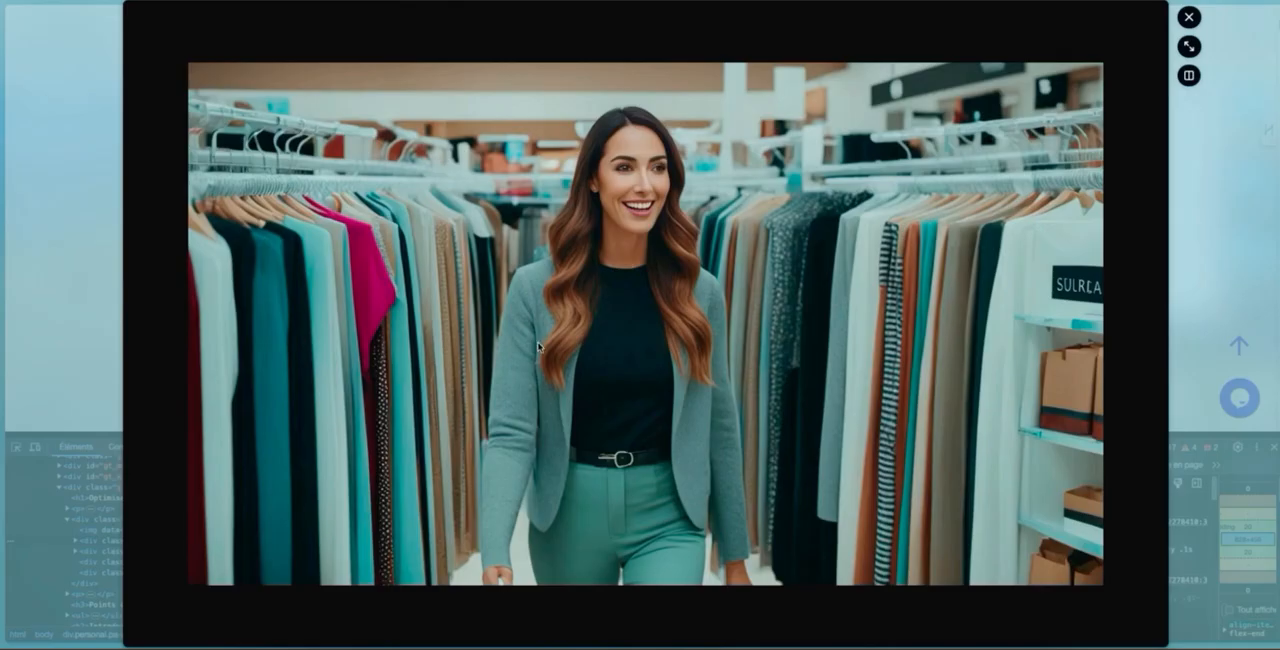
{"action": "right_click", "coordinate": [567, 270]}
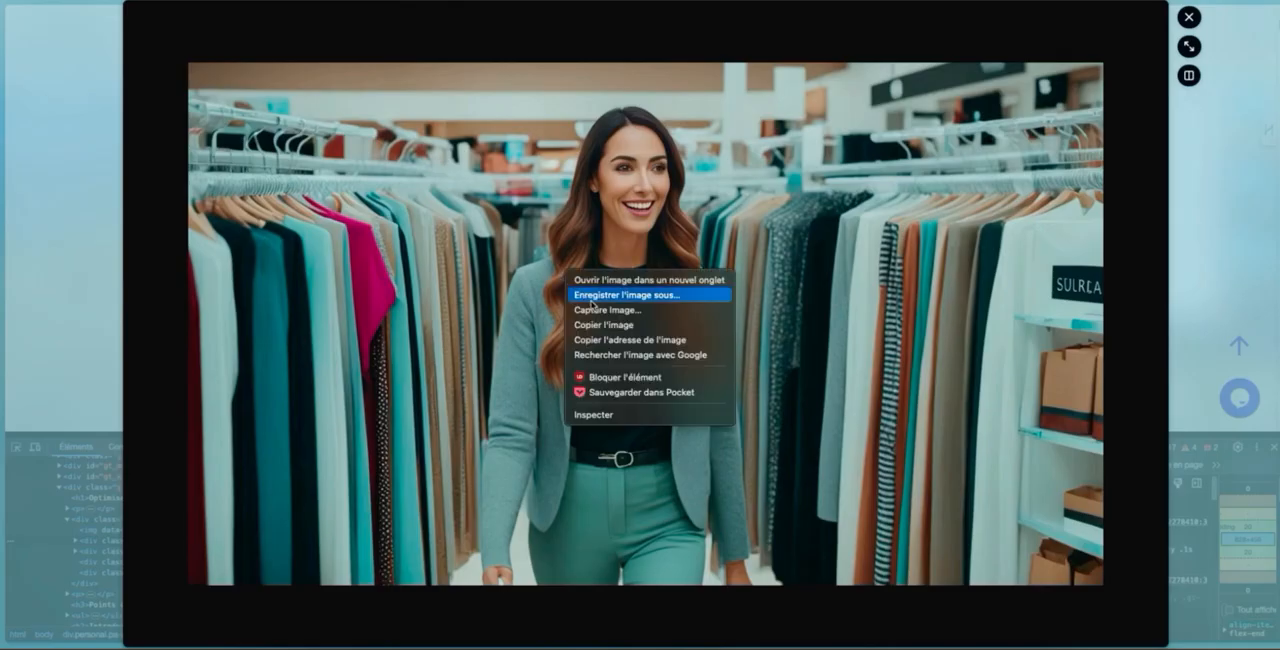
{"action": "left_click", "coordinate": [591, 299]}
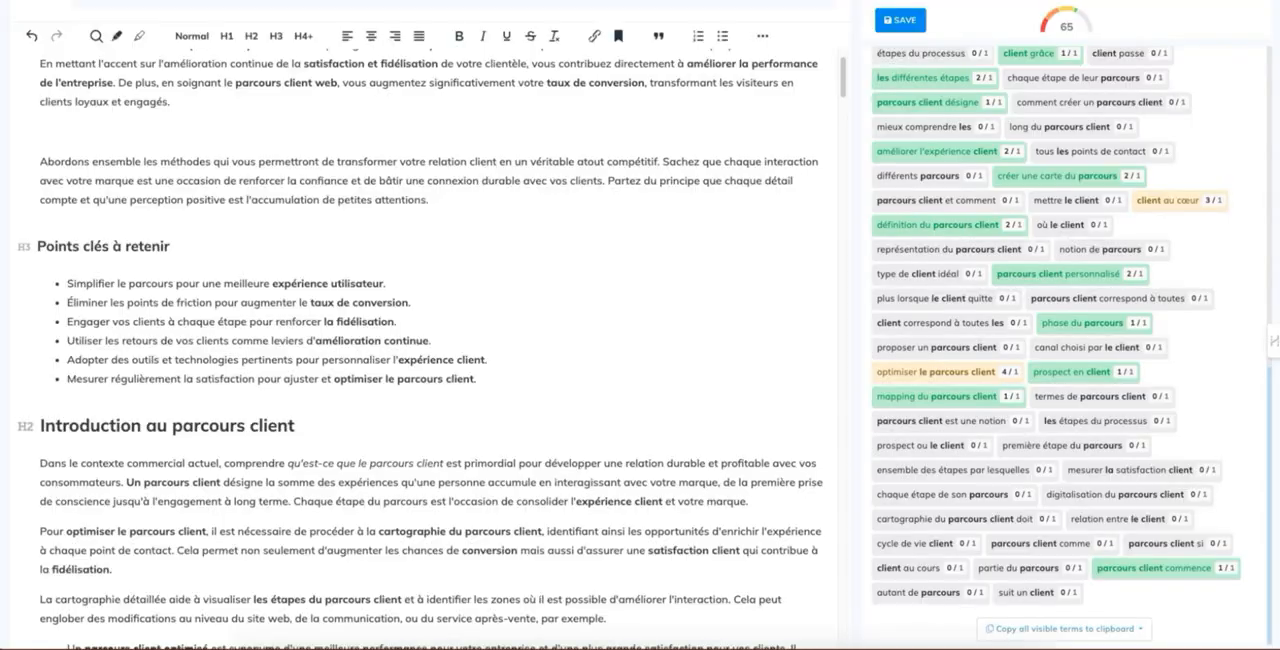
Step: Switch to the NeuronWriter document and insert the saved clothing-store image below the article's opening paragraph
{"action": "left_click_drag", "start_coordinate": [1278, 212], "coordinate": [107, 138]}
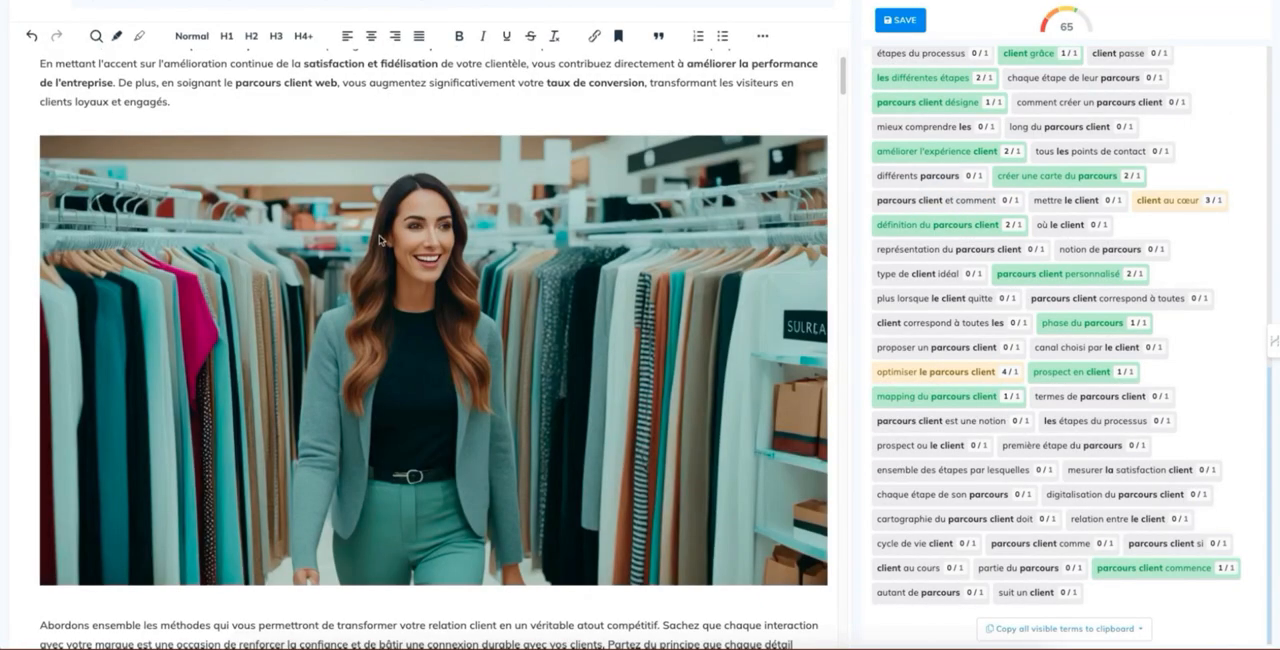
{"action": "scroll", "coordinate": [383, 240], "scroll_direction": "up", "scroll_amount": 3}
{"action": "scroll", "coordinate": [448, 346], "scroll_direction": "down", "scroll_amount": 10}
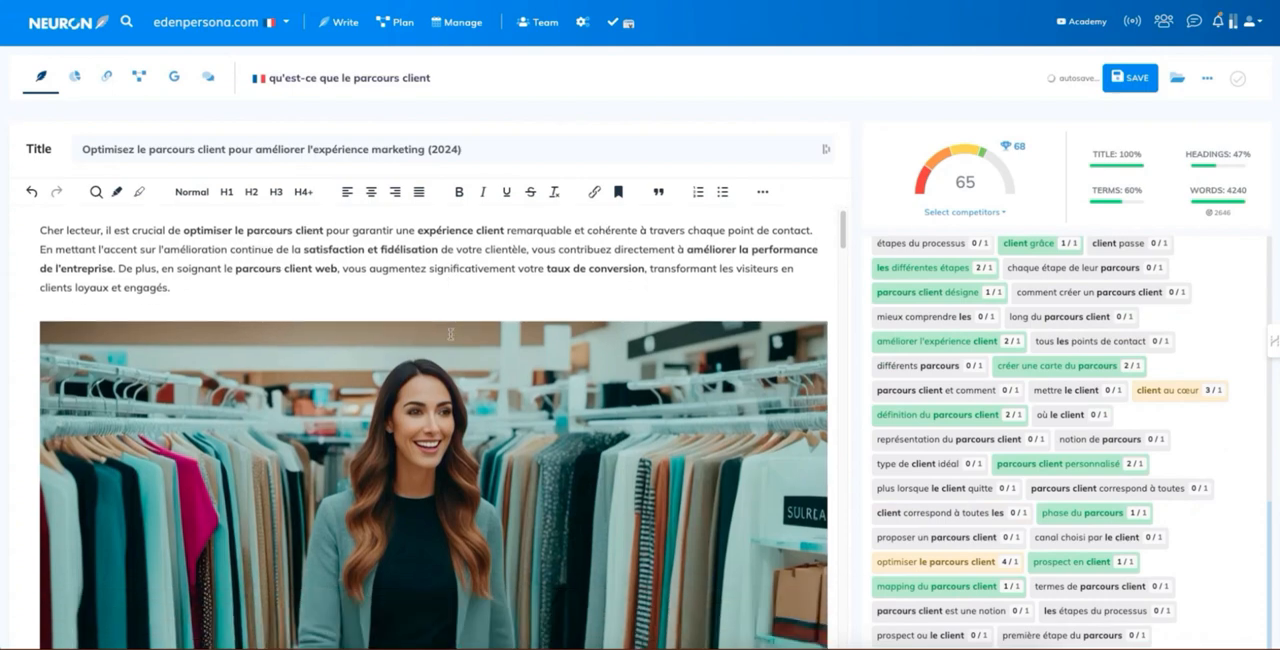
Step: Delete the "Outils de personnalisation pour l'expérience client" image placeholder and its English caption above the tools table
{"action": "scroll", "coordinate": [298, 426], "scroll_direction": "down", "scroll_amount": 10}
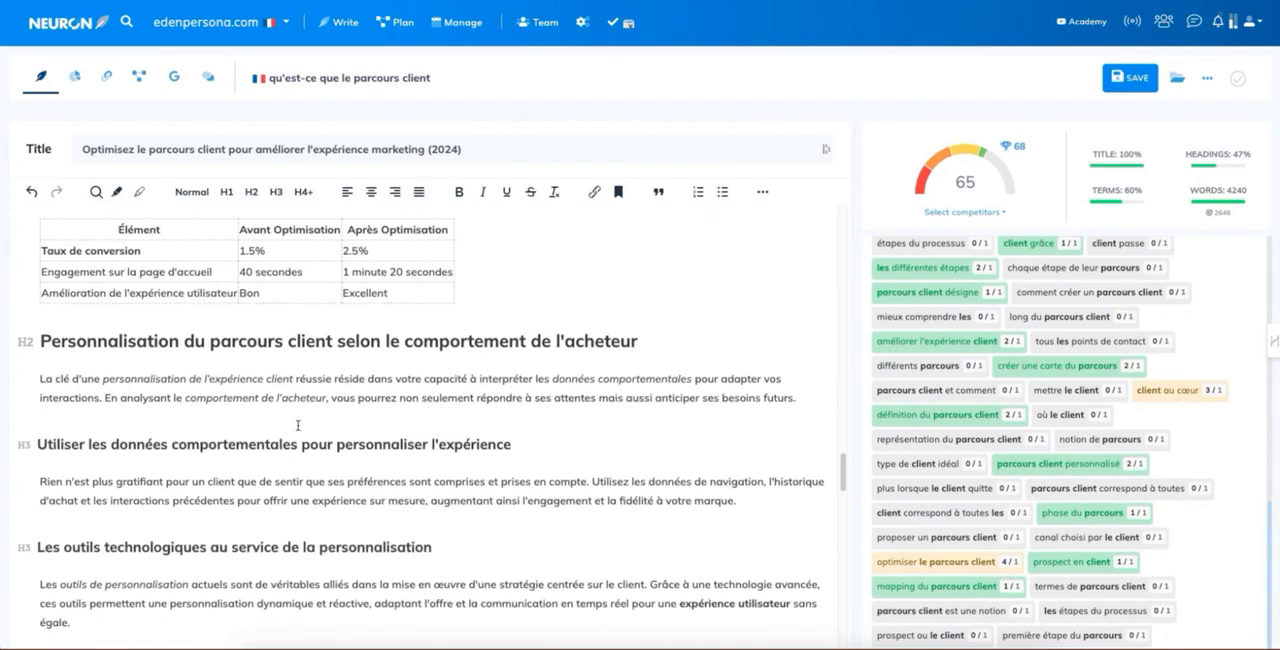
{"action": "scroll", "coordinate": [221, 410], "scroll_direction": "up", "scroll_amount": 3}
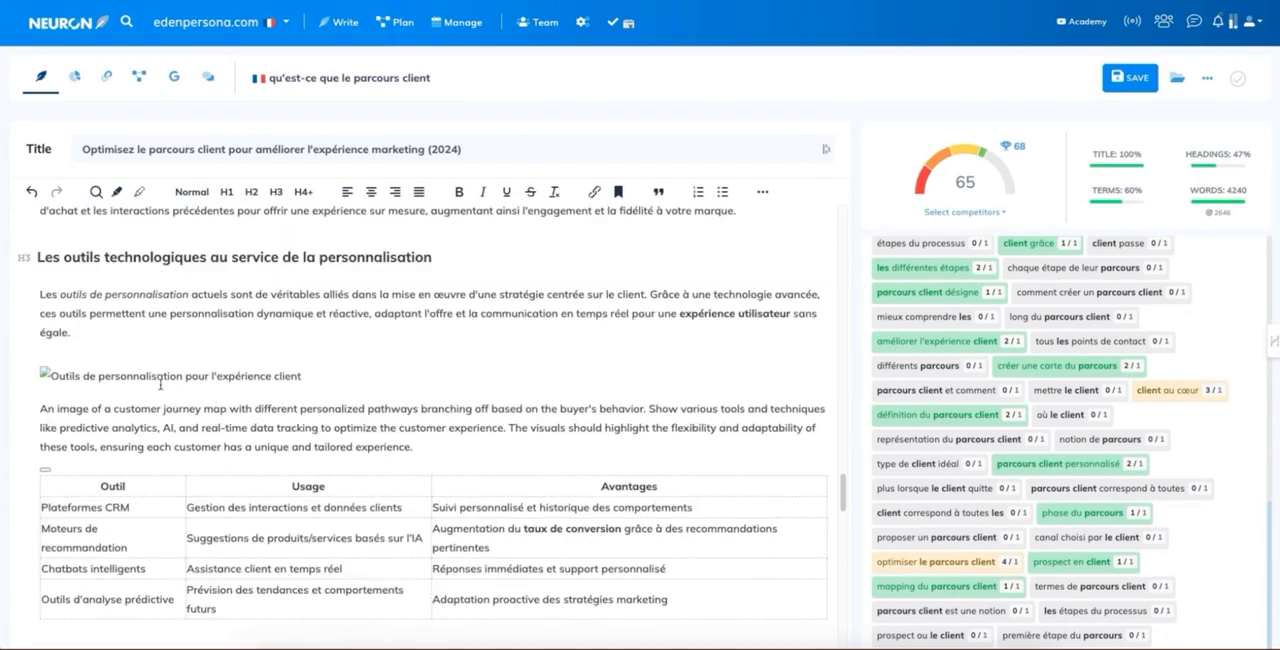
{"action": "left_click_drag", "start_coordinate": [431, 451], "coordinate": [40, 376]}
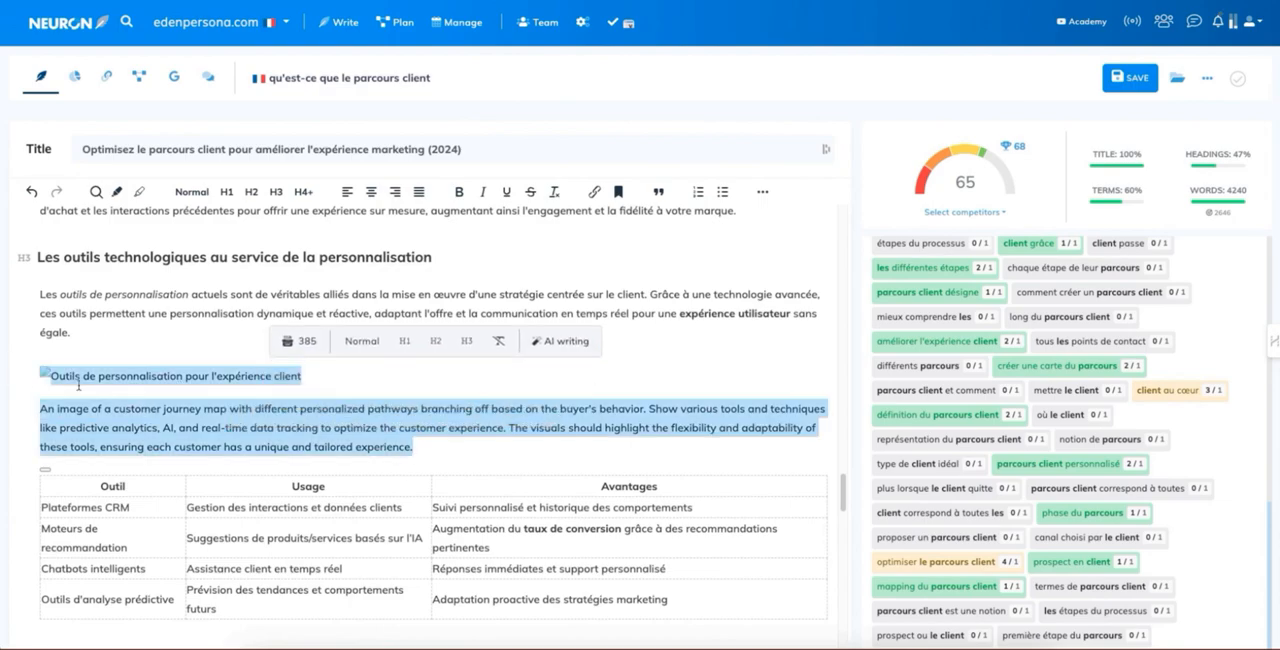
{"action": "key", "text": "BackSpace"}
Step: Delete the "A/B Testing" image placeholder and its English caption above the "L'intégration de l'IA pour un parcours client intuitif" heading
{"action": "scroll", "coordinate": [131, 419], "scroll_direction": "down", "scroll_amount": 10}
{"action": "scroll", "coordinate": [131, 419], "scroll_direction": "down", "scroll_amount": 15}
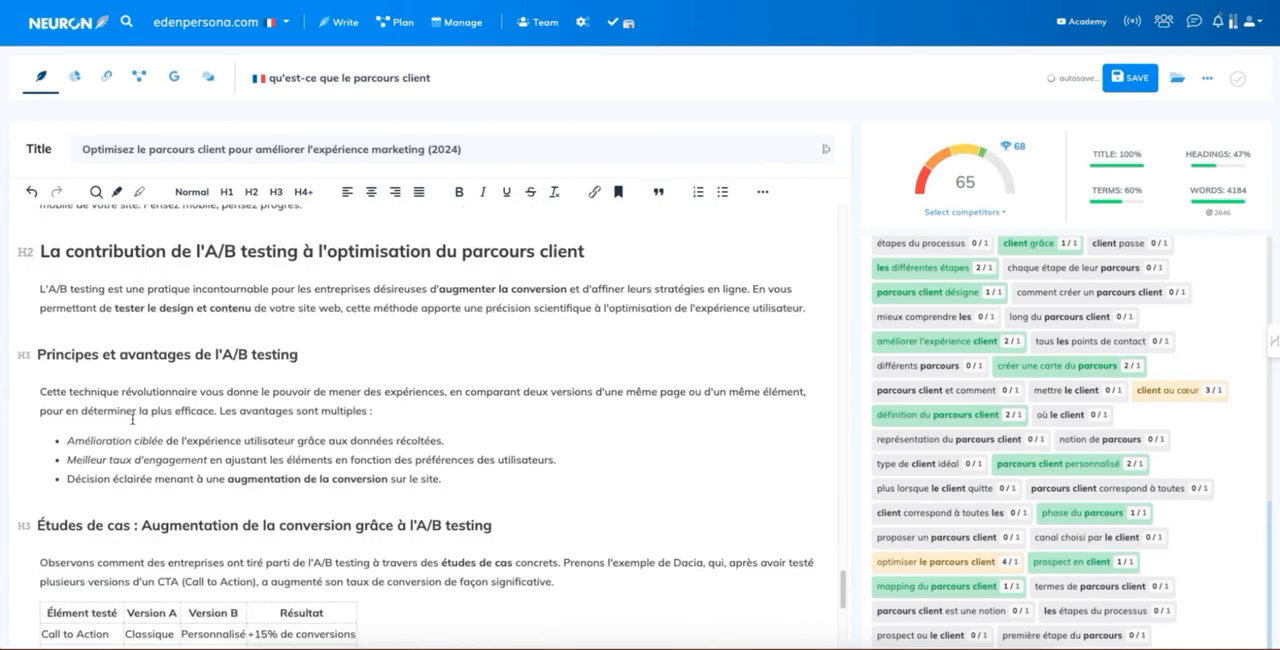
{"action": "scroll", "coordinate": [132, 419], "scroll_direction": "up", "scroll_amount": 3}
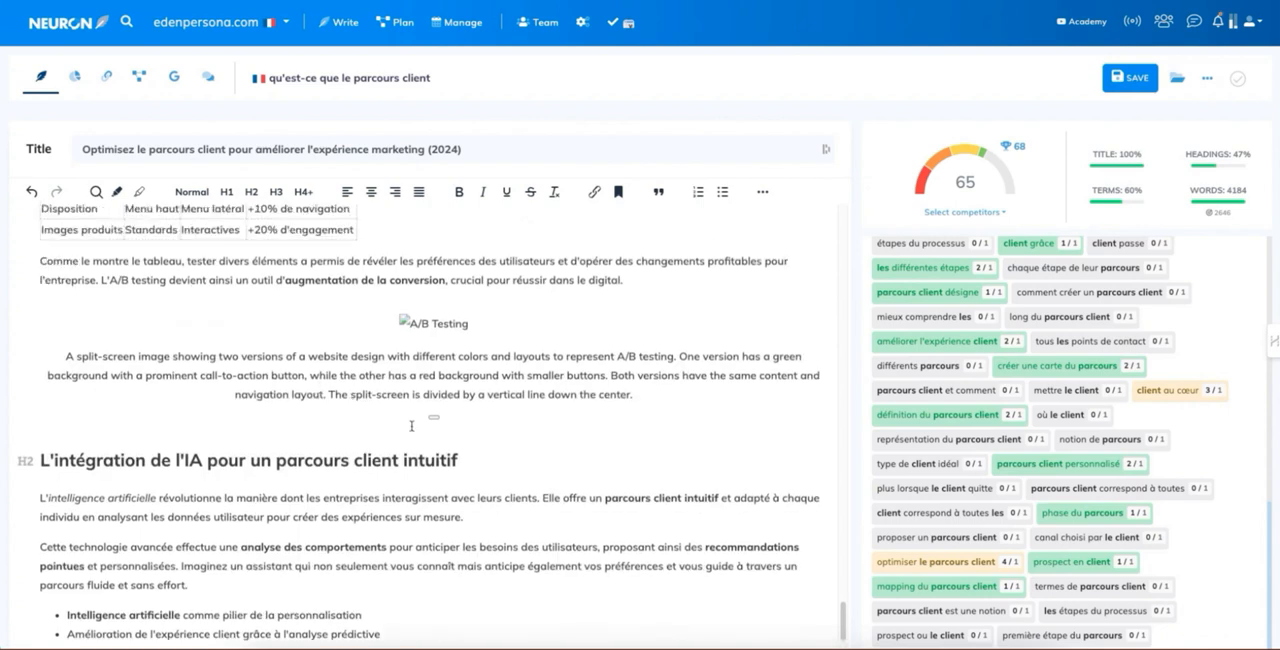
{"action": "left_click_drag", "start_coordinate": [493, 421], "coordinate": [423, 323]}
{"action": "scroll", "coordinate": [349, 400], "scroll_direction": "down", "scroll_amount": 10}
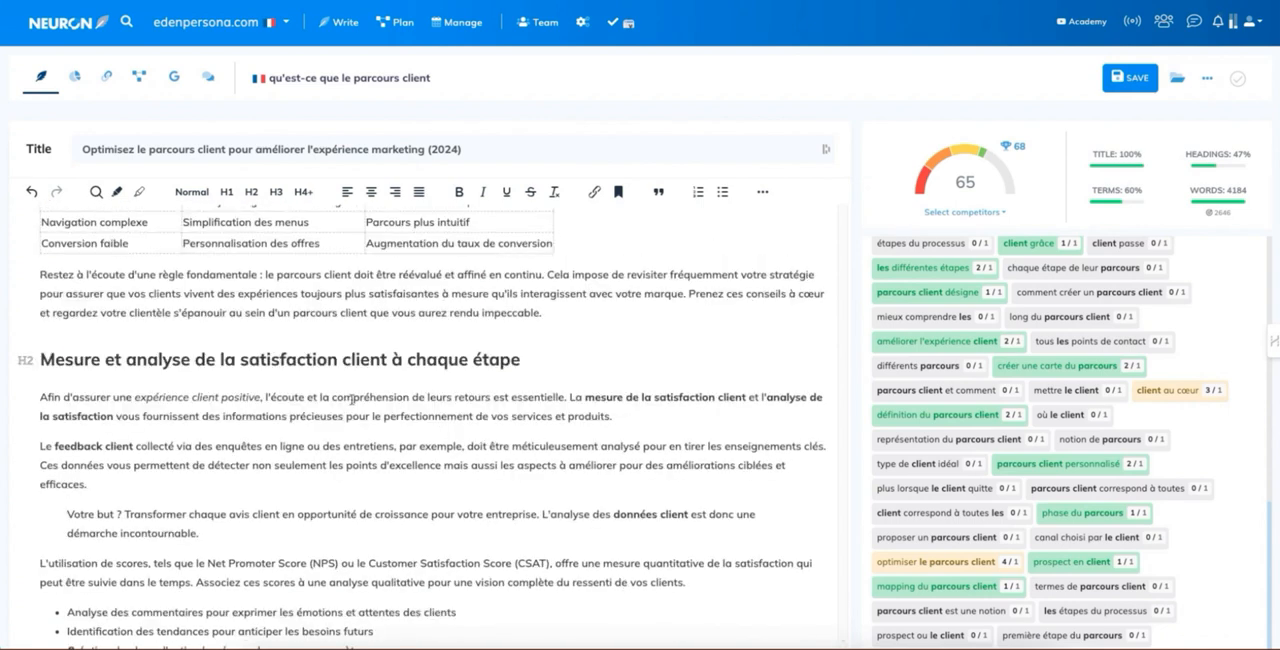
Step: Add an H2 heading "FAQ" below the source links at the end of the article, followed by an empty line
{"action": "mouse_move", "coordinate": [1004, 156]}
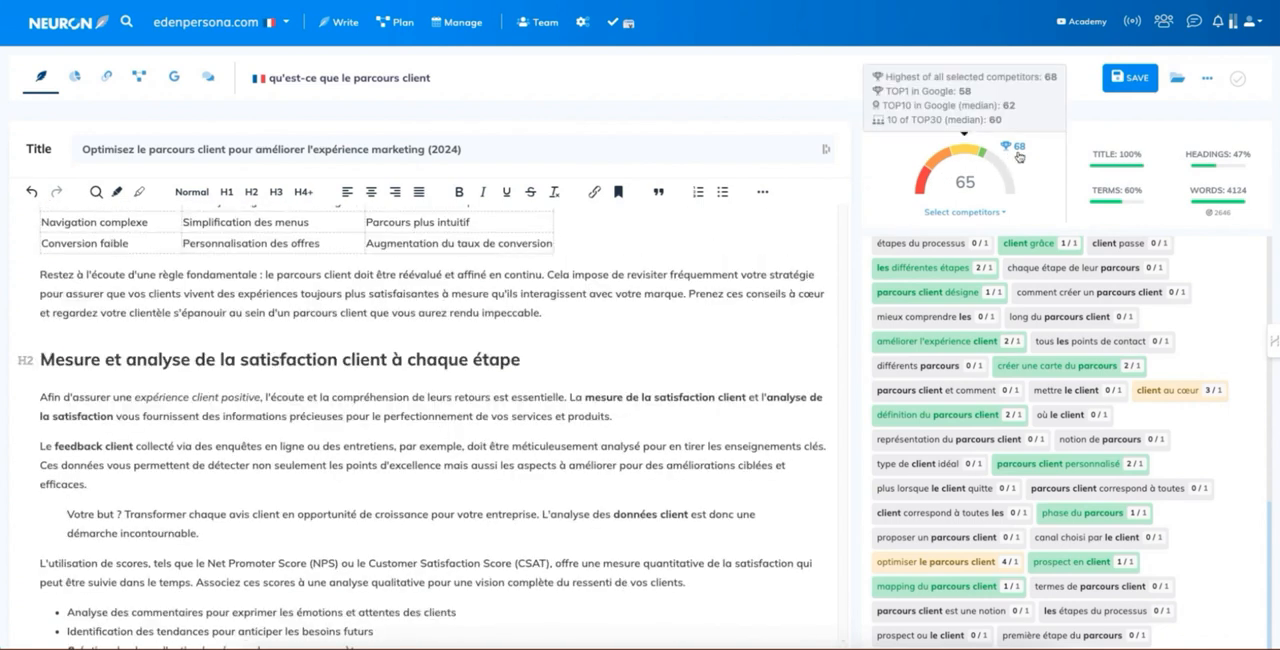
{"action": "scroll", "coordinate": [530, 300], "scroll_direction": "down", "scroll_amount": 10}
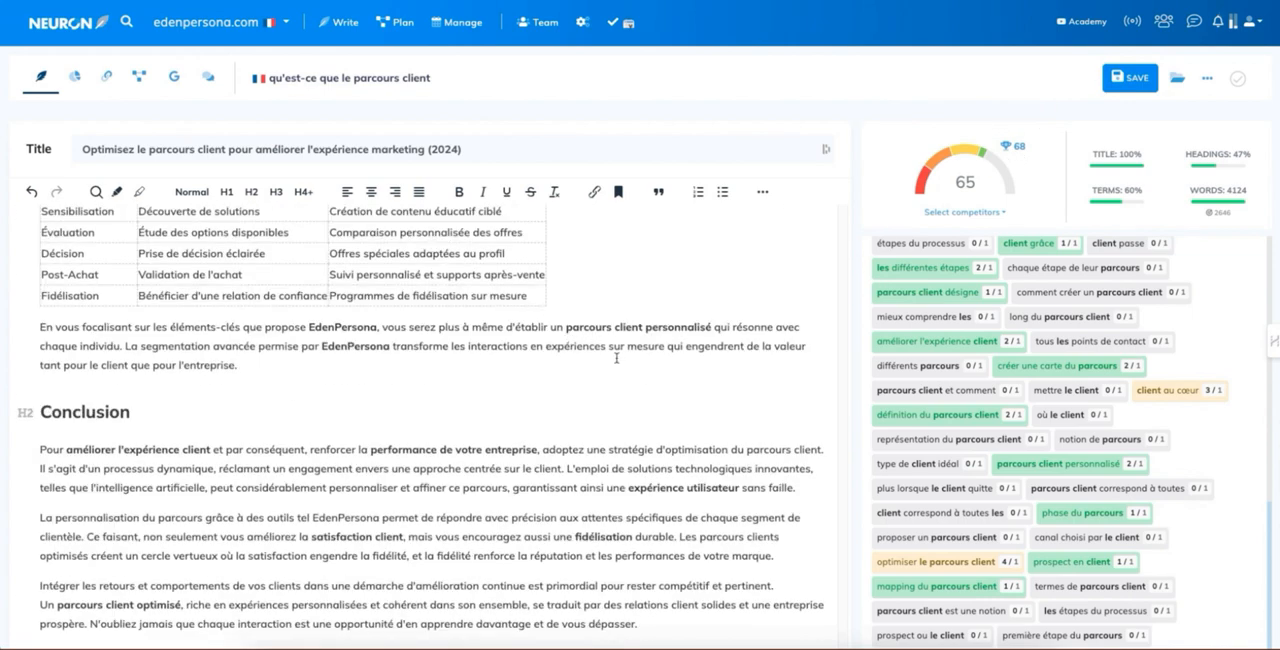
{"action": "scroll", "coordinate": [649, 533], "scroll_direction": "down", "scroll_amount": 2}
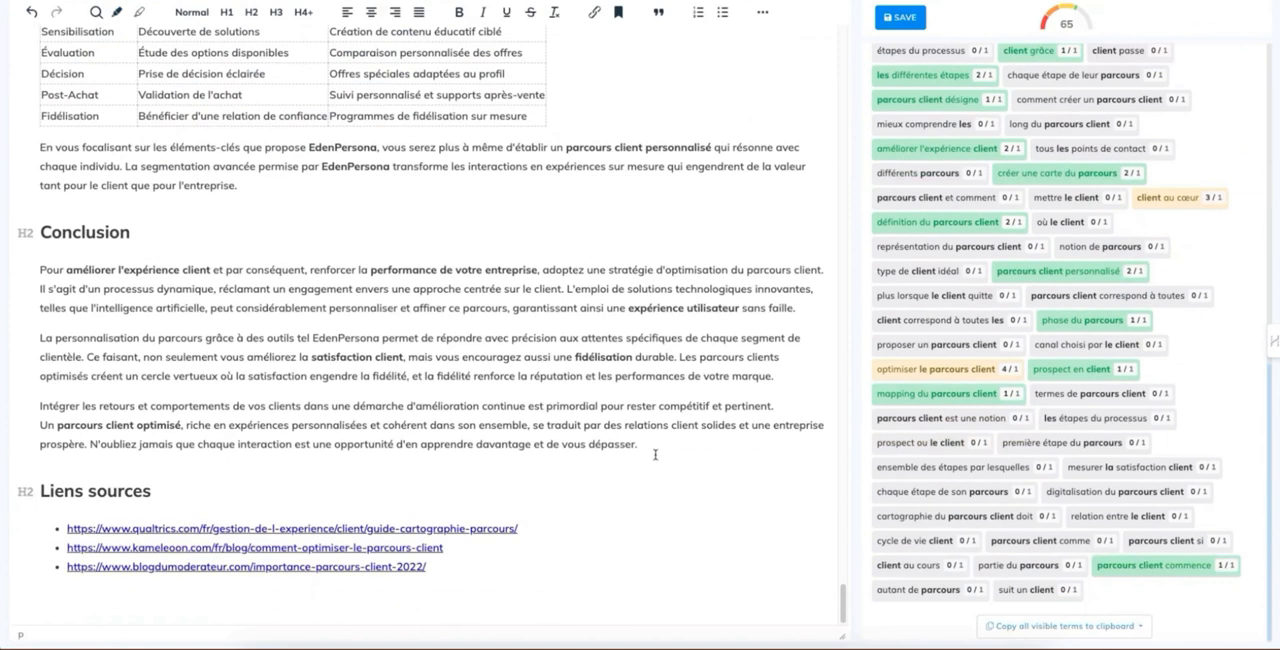
{"action": "left_click", "coordinate": [53, 490]}
{"action": "key", "text": "Left"}
{"action": "left_click", "coordinate": [433, 600]}
{"action": "left_click", "coordinate": [252, 13]}
{"action": "type", "text": "FAQ"}
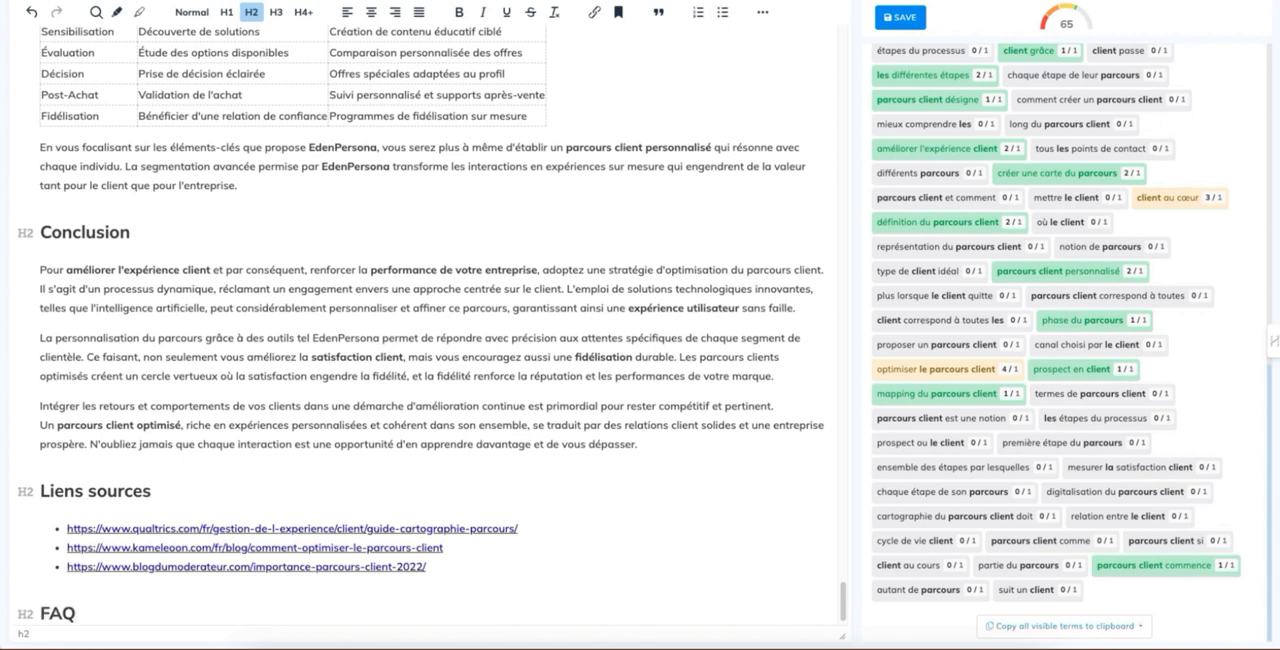
{"action": "key", "text": "Return"}
Step: Place the insertion point below the FAQ heading and open the "FAQ with unused terms" AI-writing template
{"action": "scroll", "coordinate": [1110, 250], "scroll_direction": "up", "scroll_amount": 10}
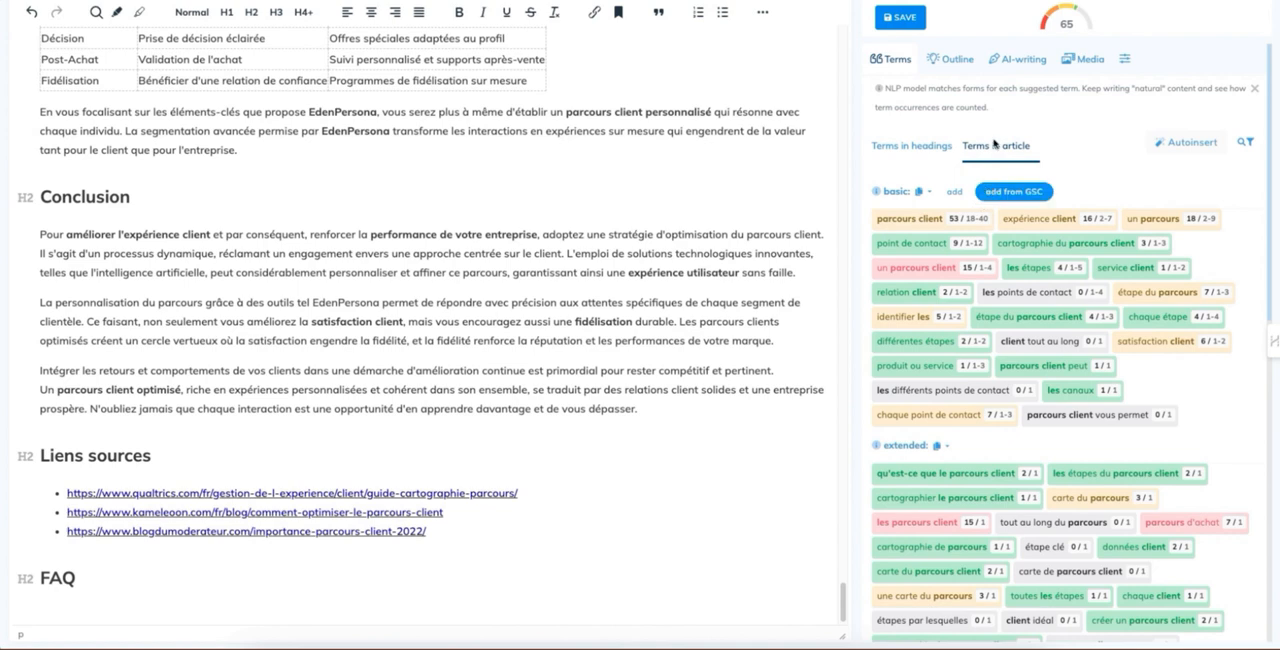
{"action": "left_click", "coordinate": [946, 62]}
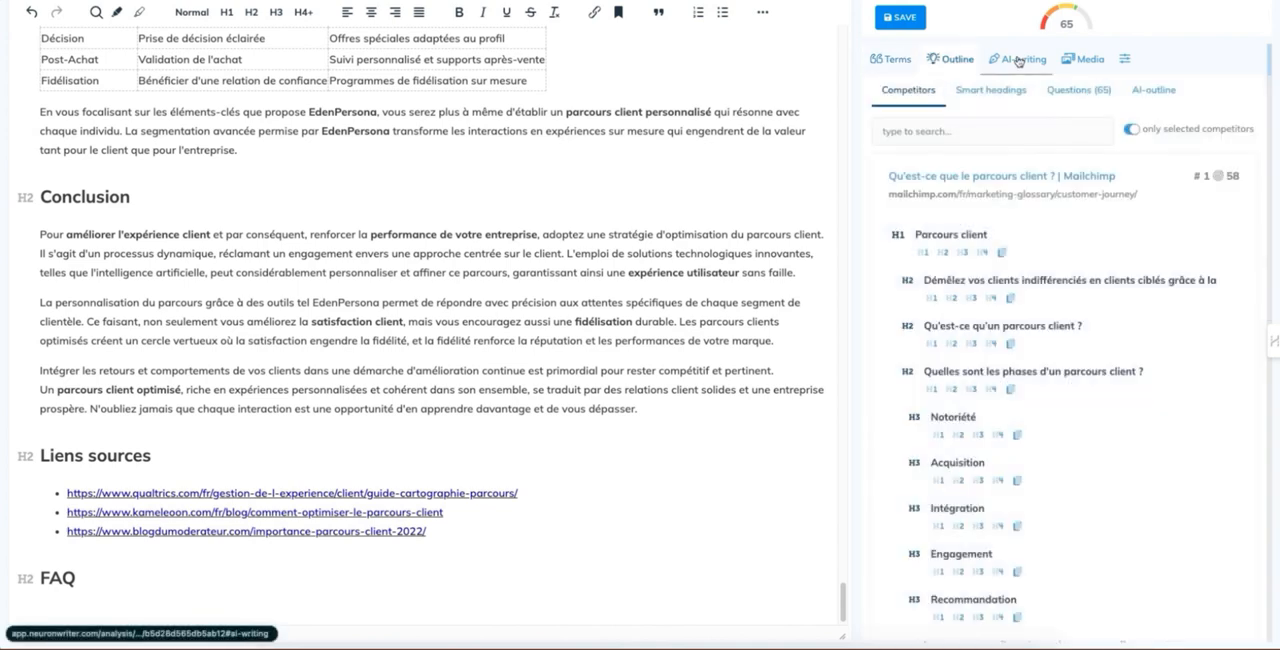
{"action": "left_click", "coordinate": [1018, 59]}
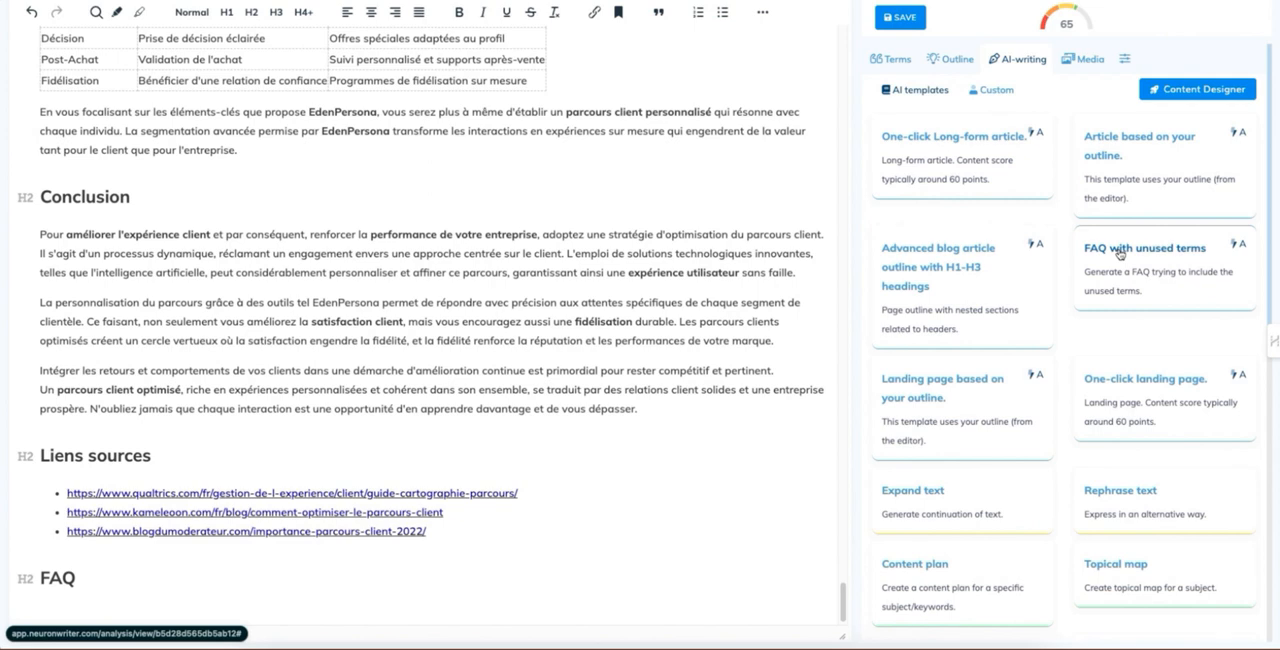
{"action": "left_click", "coordinate": [168, 596]}
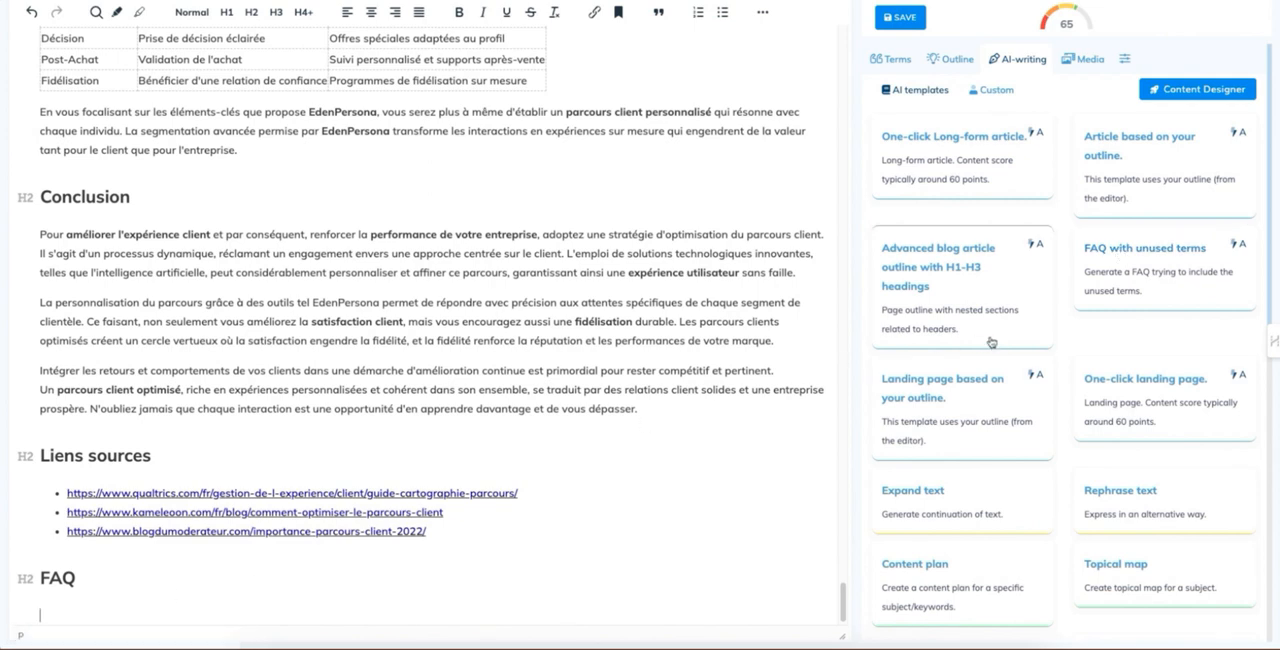
{"action": "left_click", "coordinate": [1126, 251]}
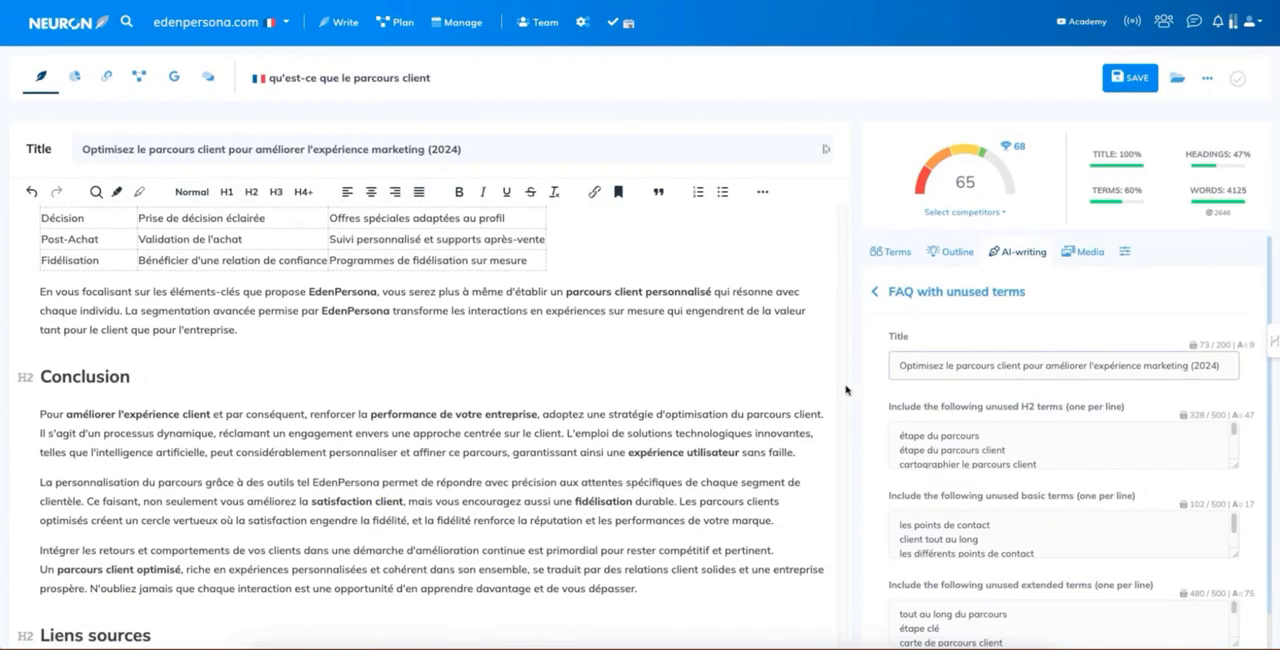
Step: Generate the FAQ with a neutral tone of voice, high creativity and the ChatGPT (gpt-3.5-turbo) model
{"action": "scroll", "coordinate": [396, 481], "scroll_direction": "down", "scroll_amount": 1}
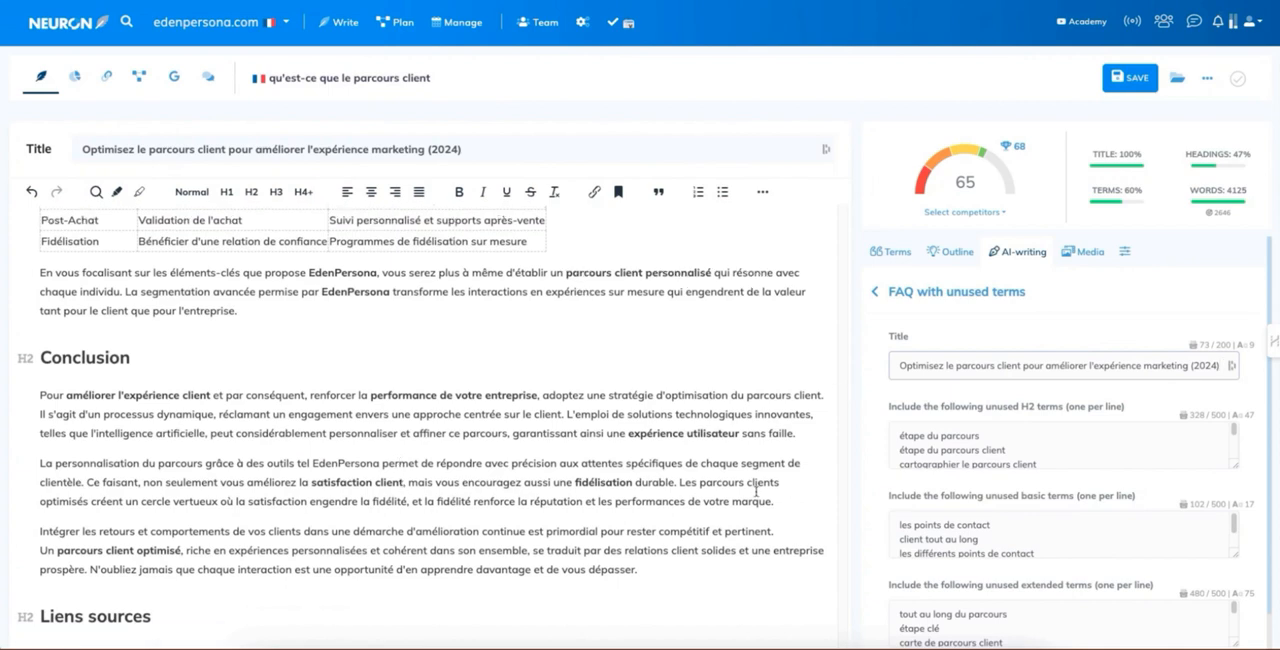
{"action": "scroll", "coordinate": [757, 492], "scroll_direction": "down", "scroll_amount": 2}
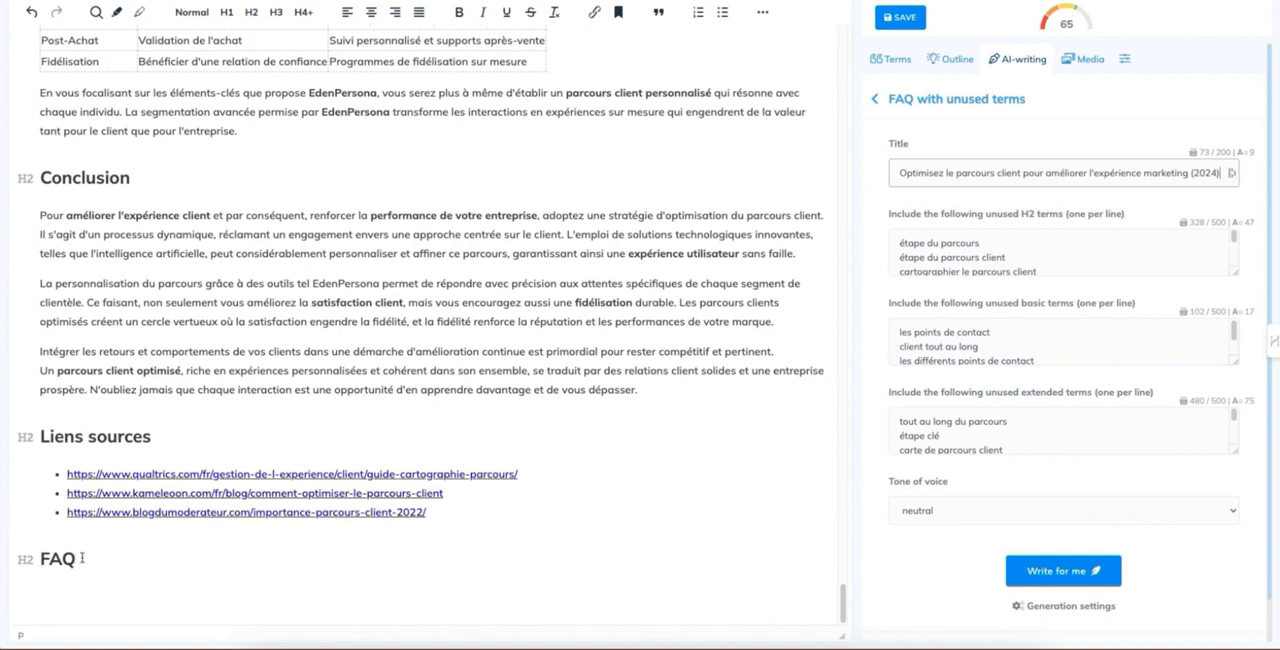
{"action": "left_click", "coordinate": [923, 519]}
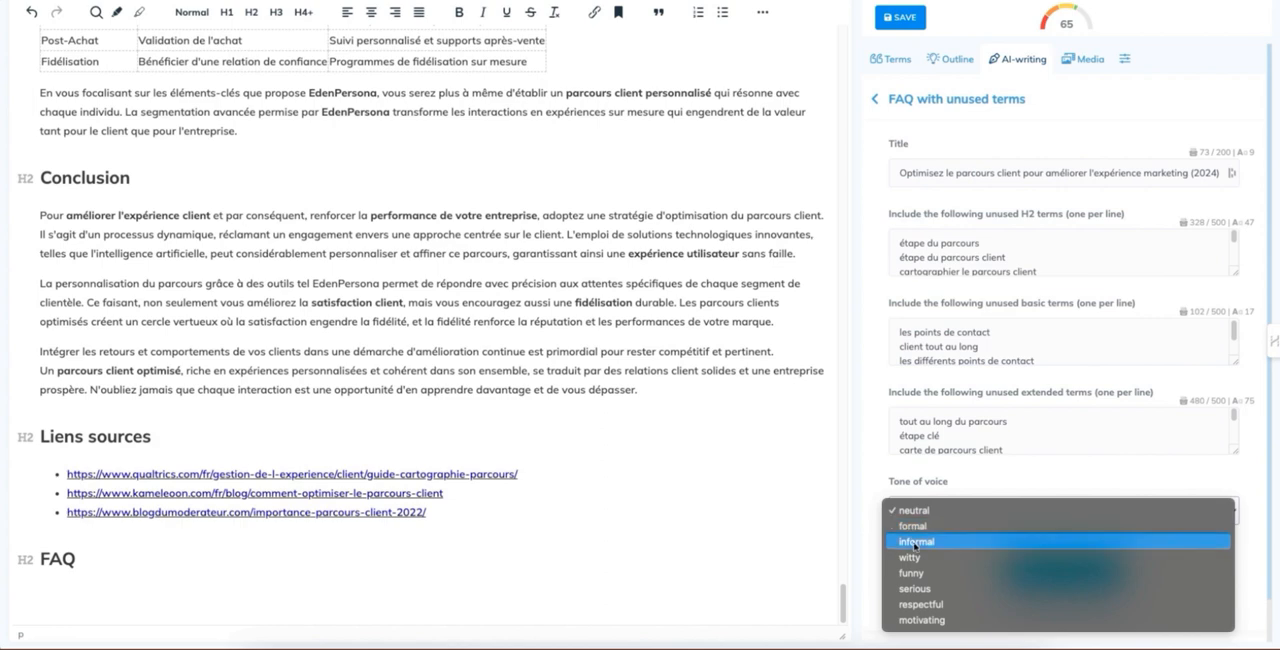
{"action": "left_click", "coordinate": [879, 441]}
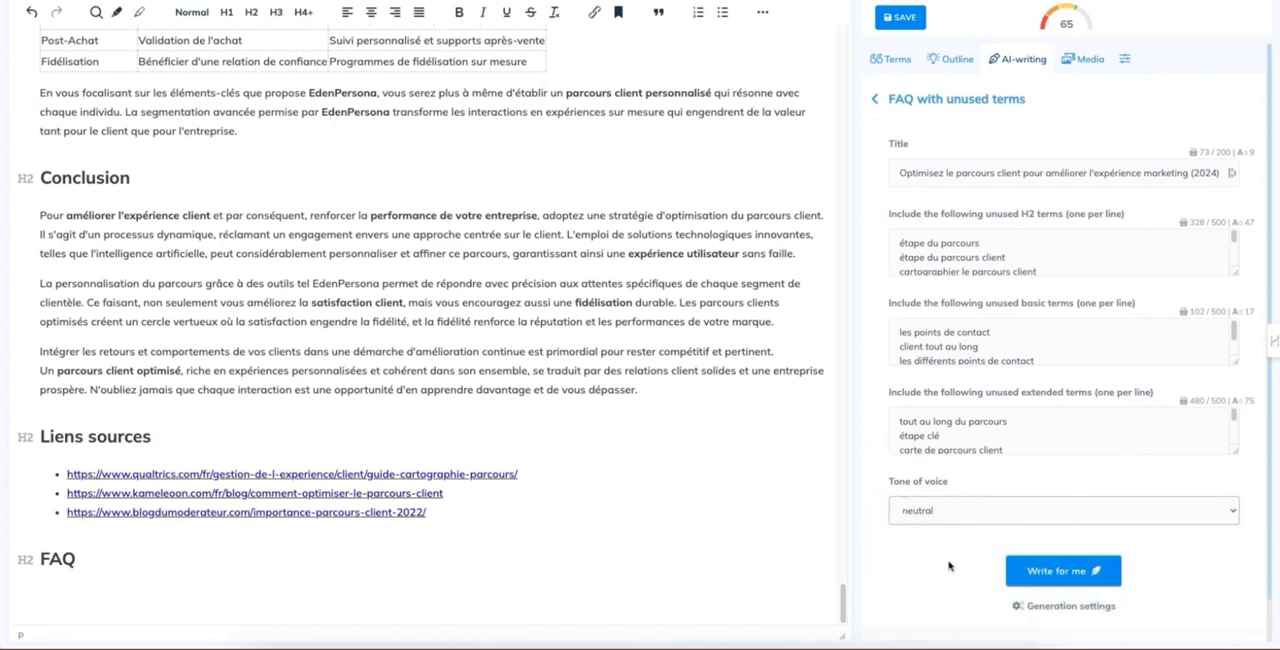
{"action": "left_click", "coordinate": [1043, 605]}
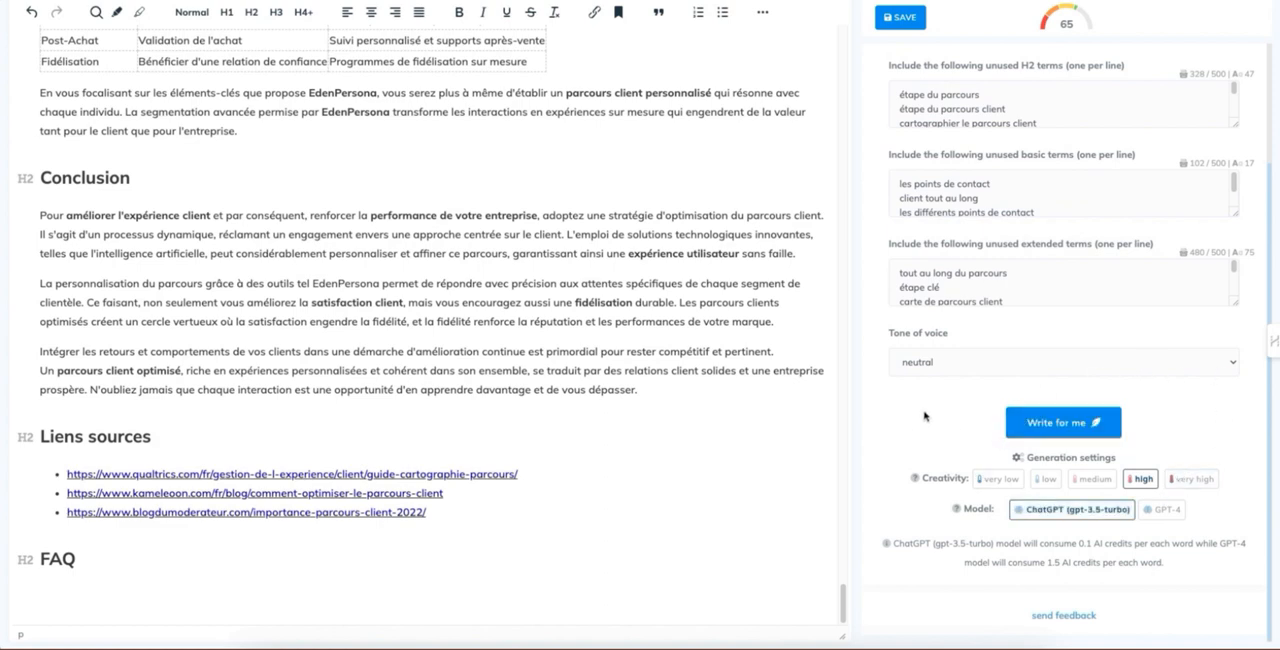
{"action": "left_click", "coordinate": [1024, 427]}
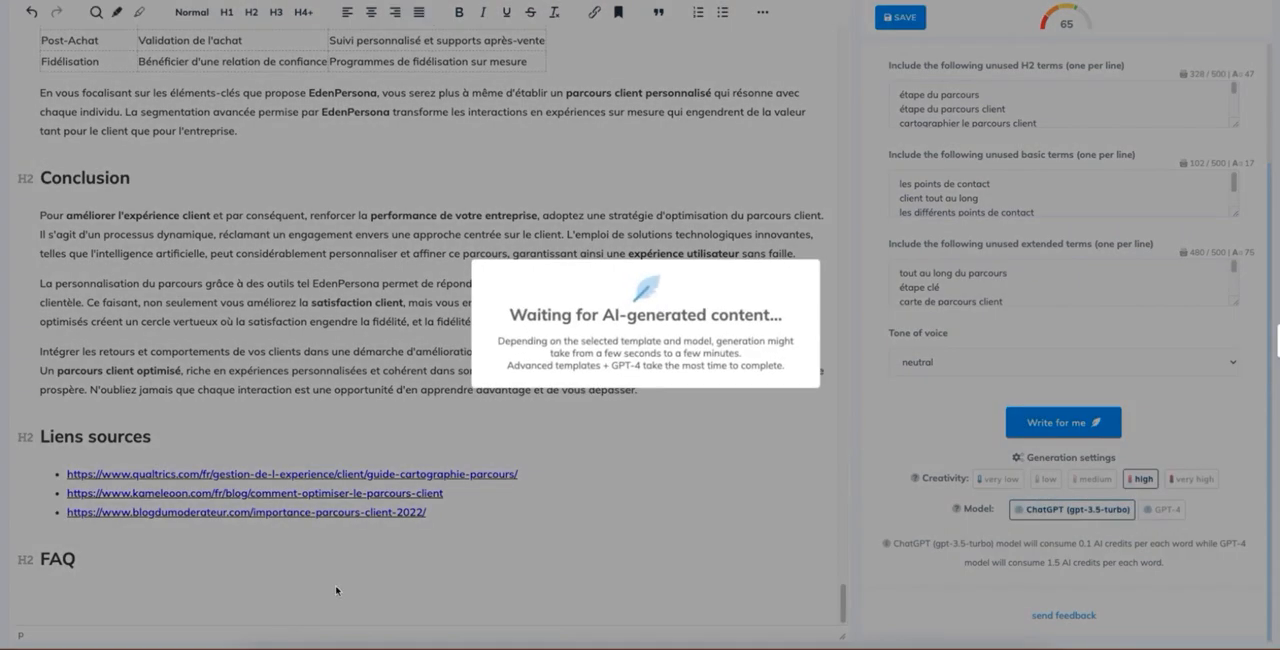
Step: Review the generated FAQ questions and answers, and check the basic and extended term usage against the article
{"action": "scroll", "coordinate": [172, 406], "scroll_direction": "up", "scroll_amount": 8}
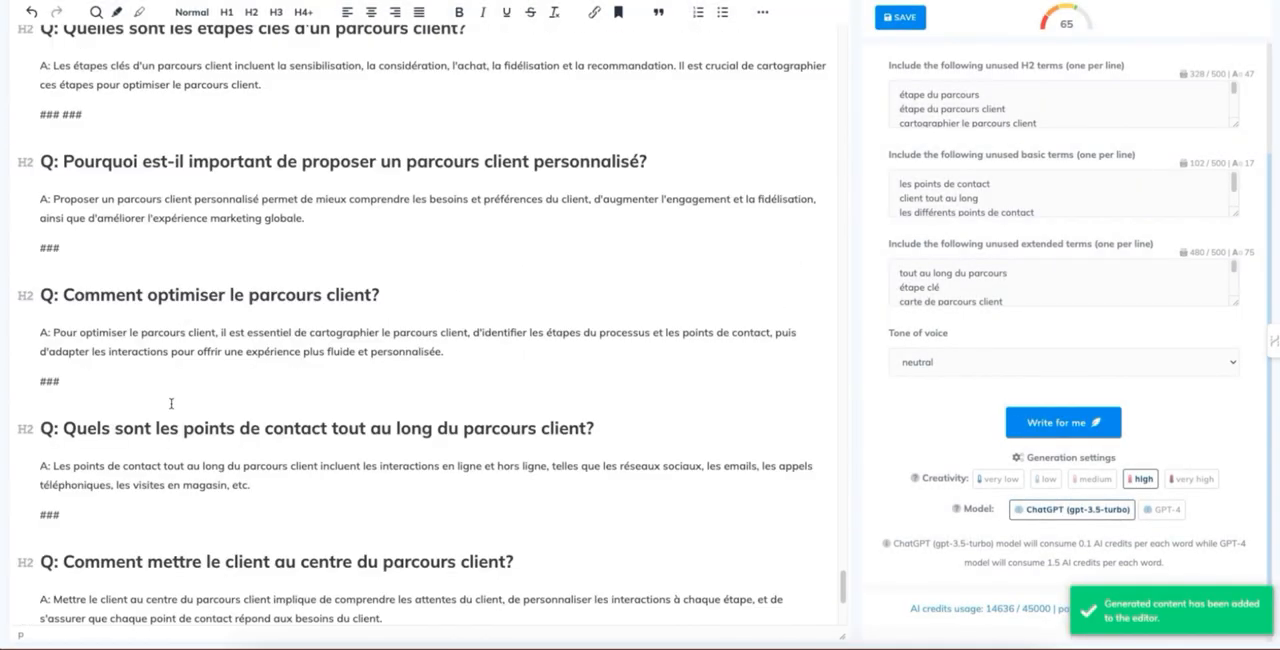
{"action": "scroll", "coordinate": [987, 276], "scroll_direction": "up", "scroll_amount": 5}
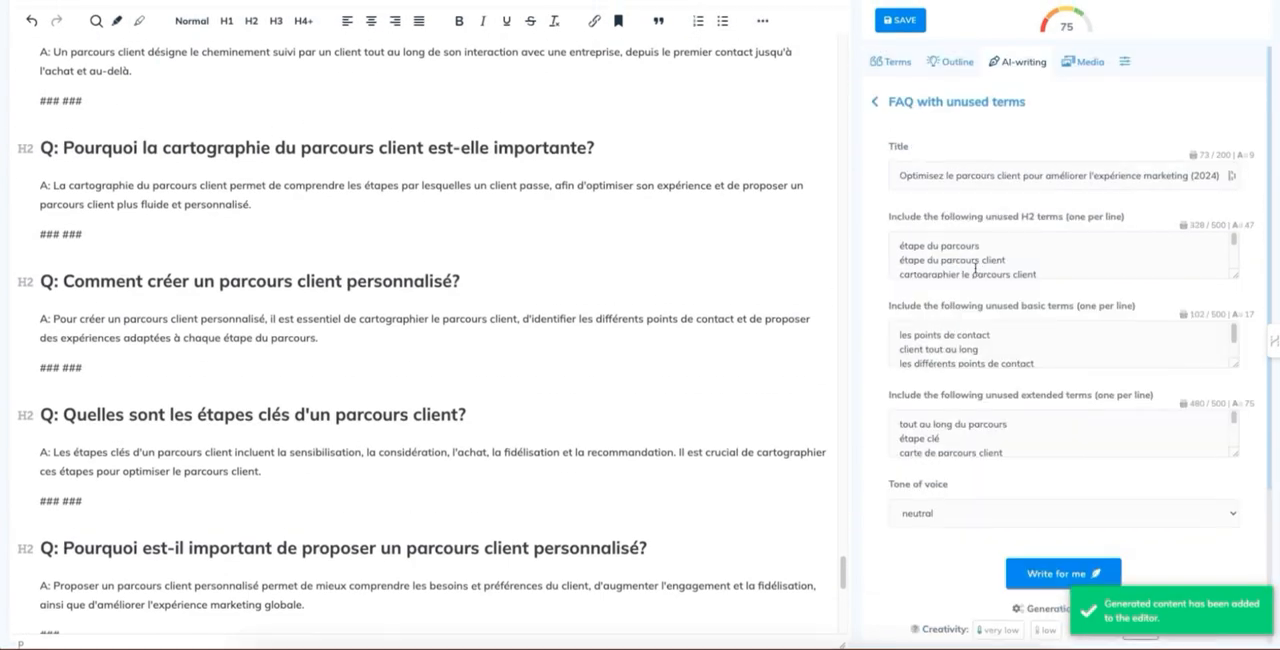
{"action": "left_click", "coordinate": [890, 251]}
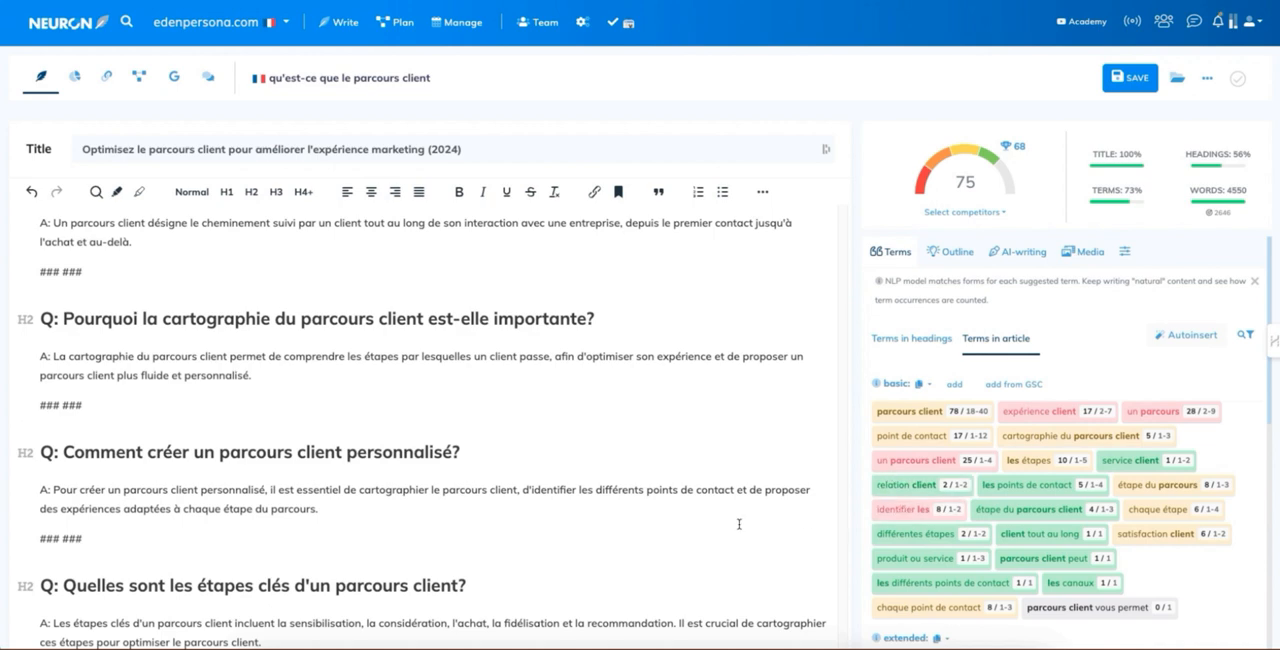
{"action": "scroll", "coordinate": [739, 524], "scroll_direction": "down", "scroll_amount": 4}
{"action": "scroll", "coordinate": [990, 530], "scroll_direction": "down", "scroll_amount": 4}
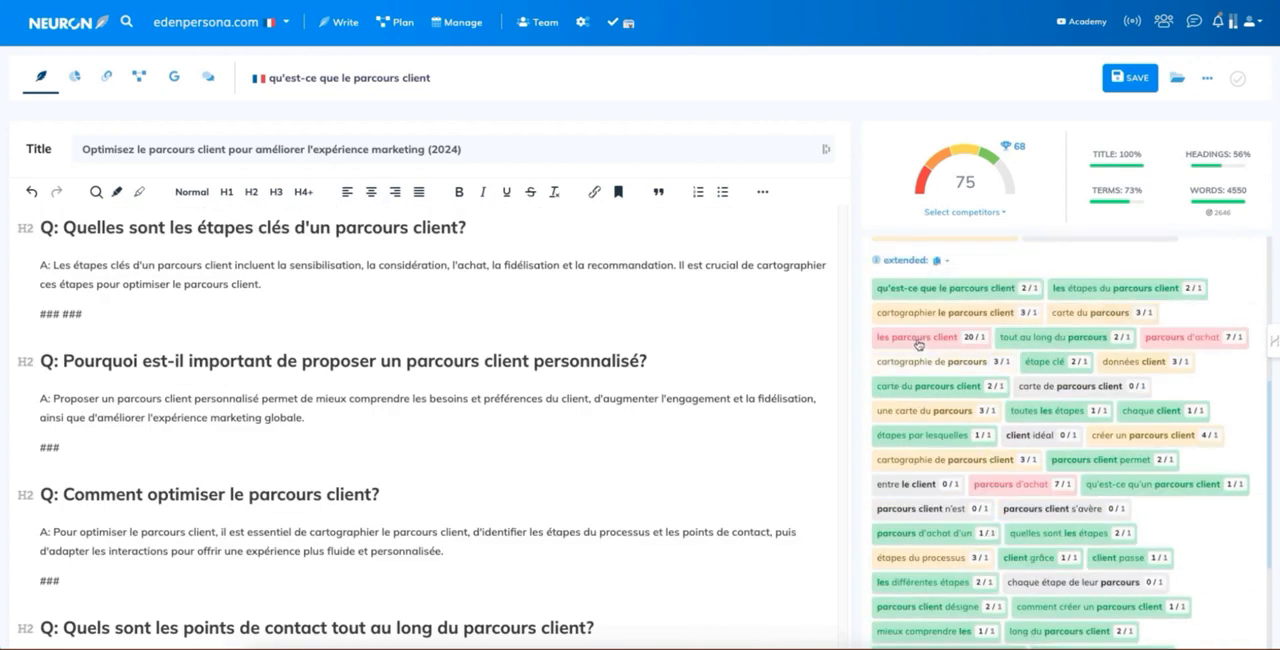
{"action": "scroll", "coordinate": [172, 368], "scroll_direction": "up", "scroll_amount": 1}
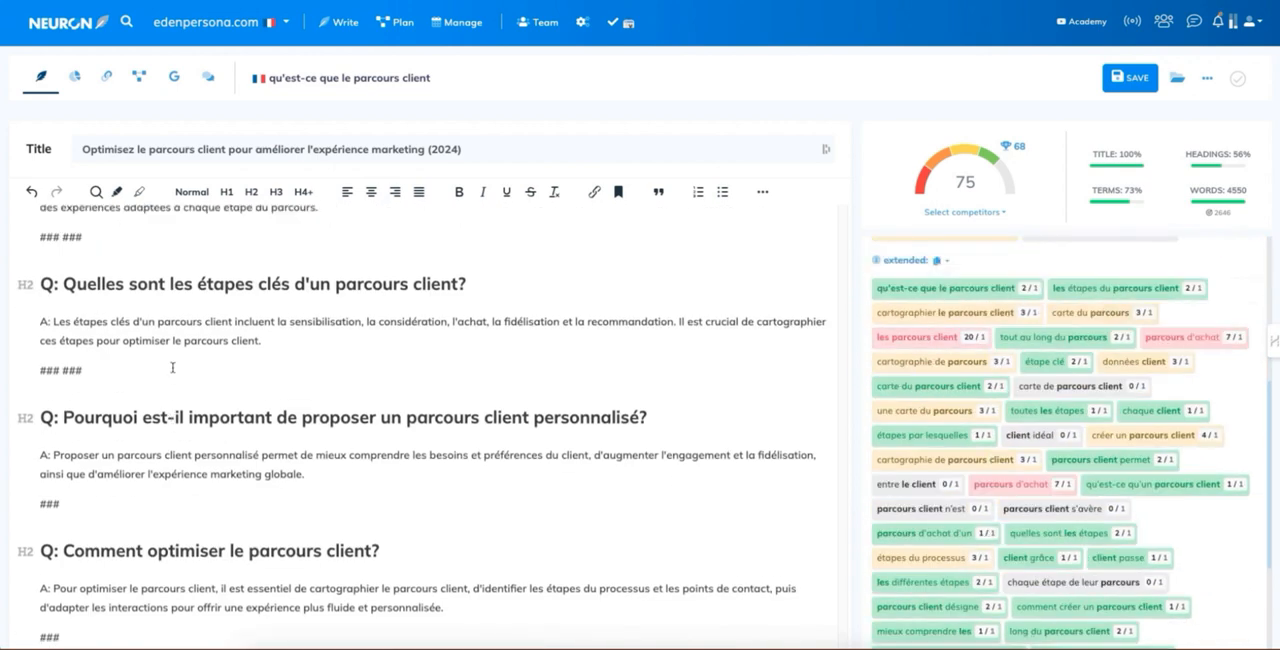
Step: Remove the stray "###" line between the FAQ heading and the first question
{"action": "scroll", "coordinate": [172, 368], "scroll_direction": "up", "scroll_amount": 6}
{"action": "double_click", "coordinate": [47, 436]}
{"action": "key", "text": "BackSpace"}
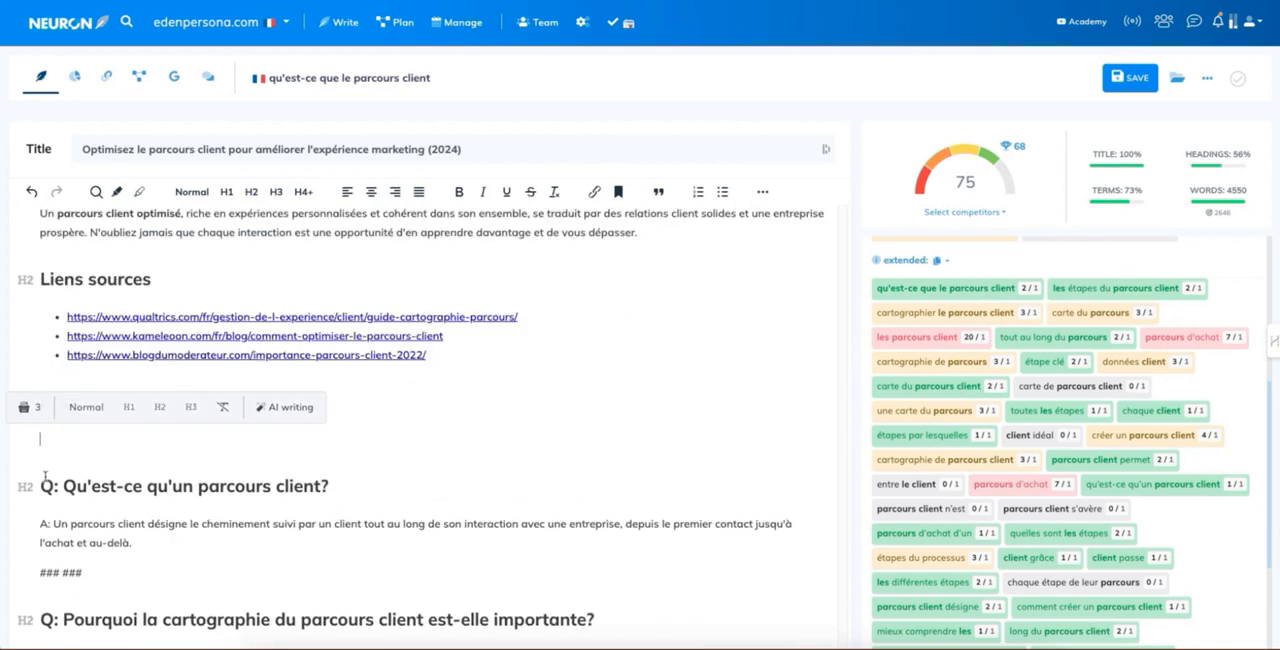
{"action": "key", "text": "Delete"}
Step: Remove the "Q:" prefix from the "Qu'est-ce qu'un parcours client?" question and format it as an H3 heading
{"action": "left_click_drag", "start_coordinate": [63, 454], "coordinate": [34, 453]}
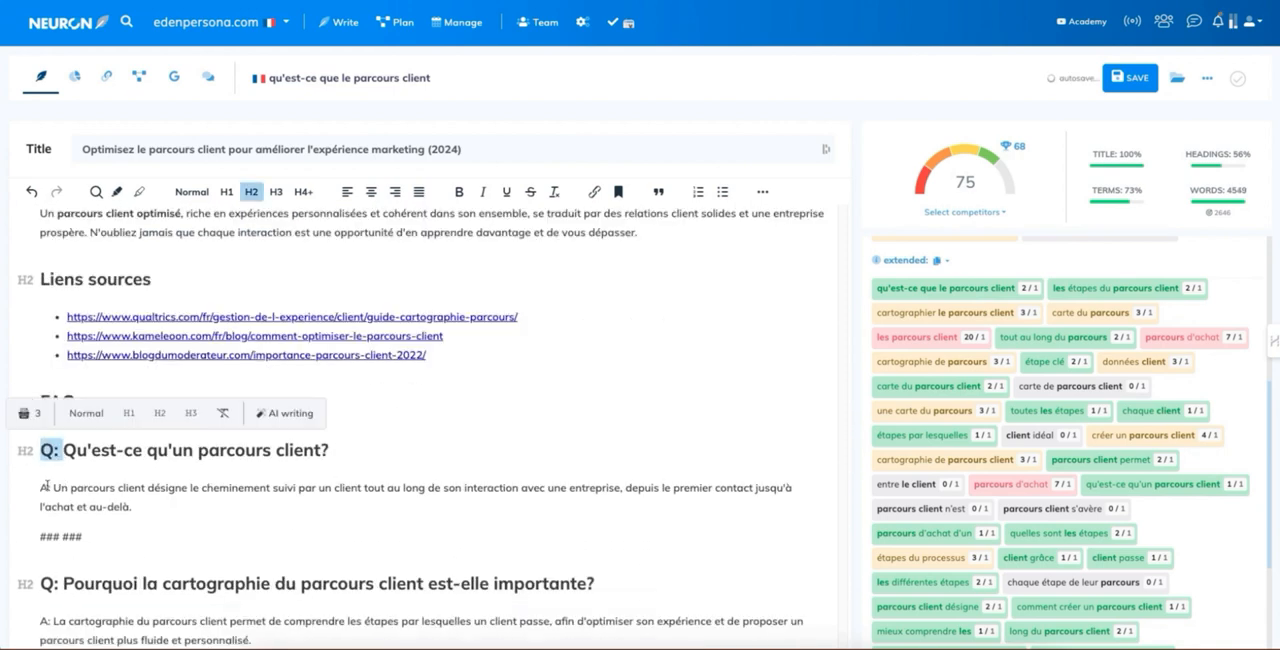
{"action": "key", "text": "BackSpace"}
{"action": "left_click", "coordinate": [276, 191]}
Step: Delete the "### ###" line below the first FAQ answer
{"action": "left_click_drag", "start_coordinate": [96, 540], "coordinate": [33, 530]}
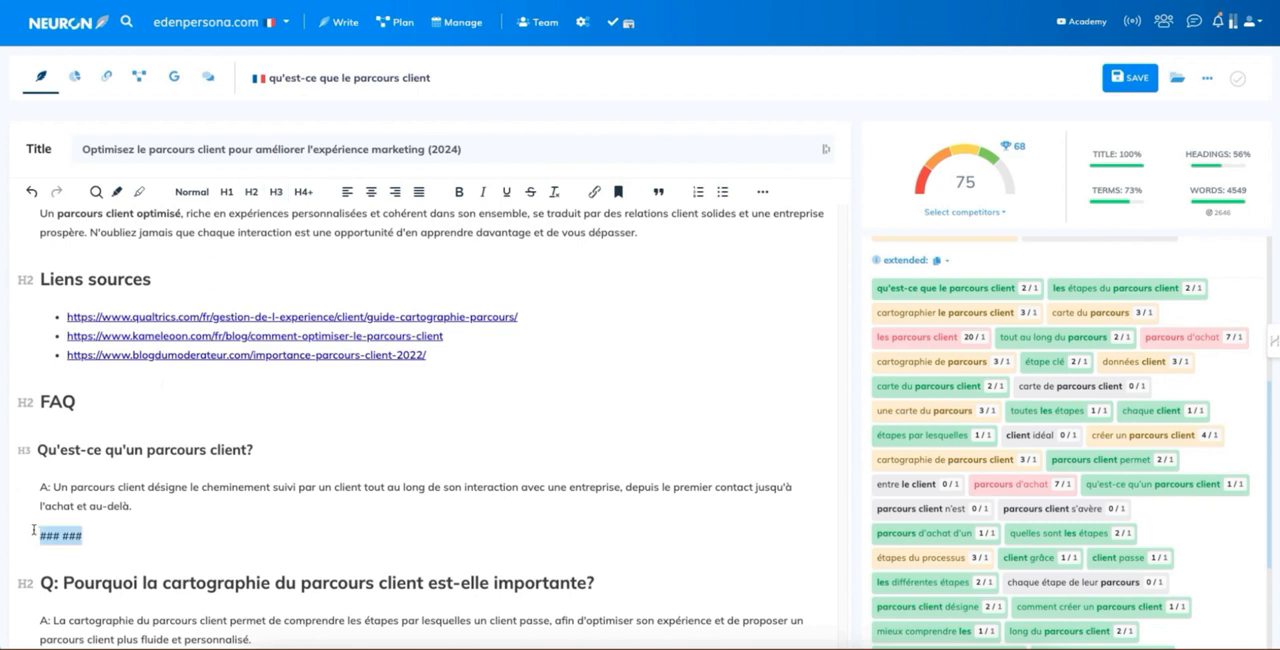
{"action": "key", "text": "BackSpace"}
{"action": "key", "text": "Delete"}
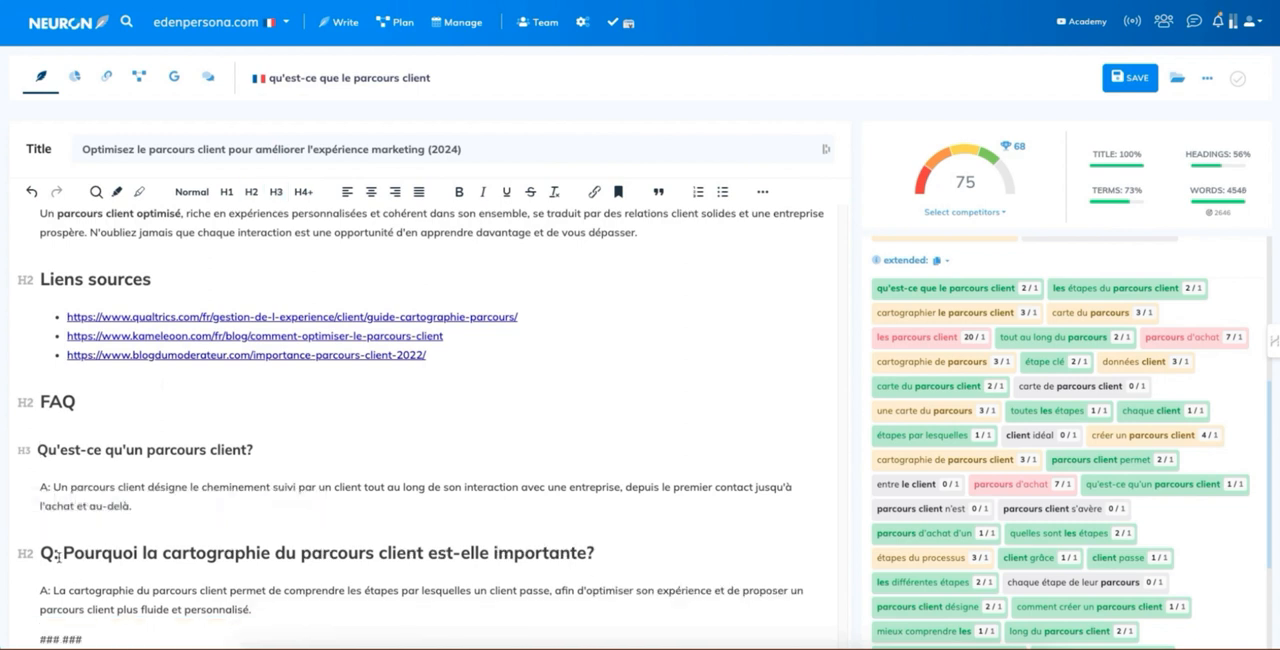
Step: Remove the "Q:" prefix from the "Pourquoi la cartographie du parcours client est-elle importante?" question and format it as an H3 heading
{"action": "left_click", "coordinate": [58, 556]}
{"action": "key", "text": "BackSpace"}
{"action": "key", "text": "BackSpace"}
{"action": "key", "text": "Delete"}
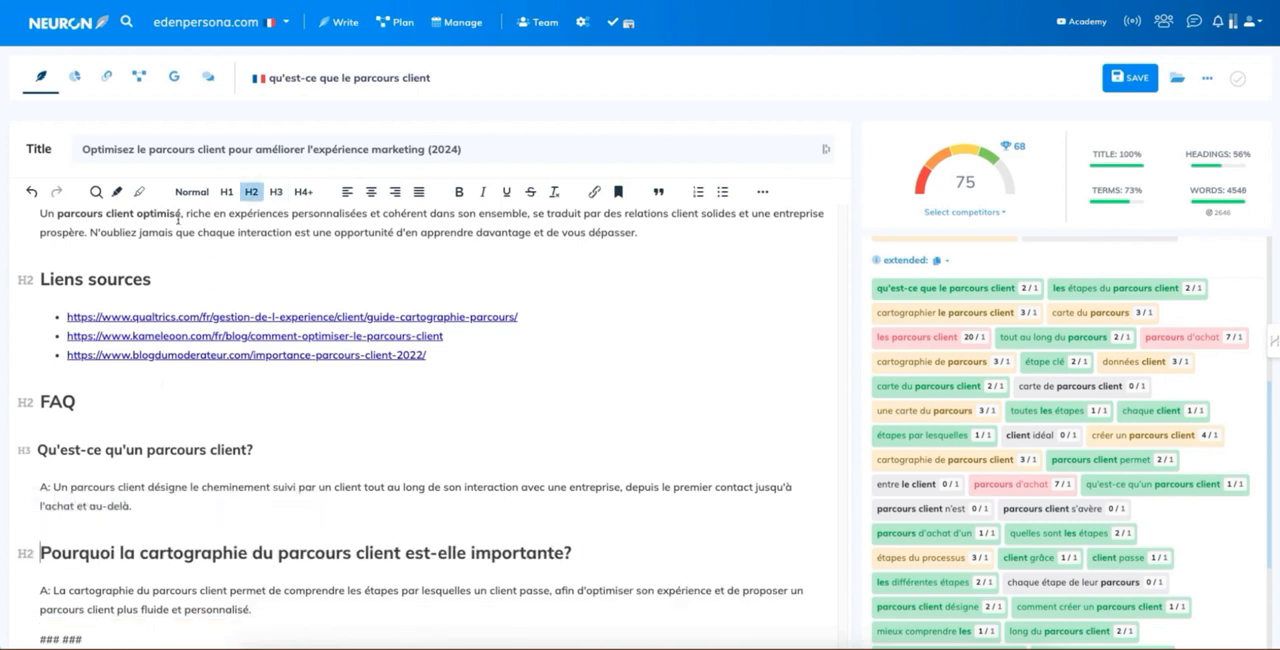
{"action": "left_click", "coordinate": [276, 191]}
Step: Delete the "### ###" line below the answer about the importance of customer journey mapping
{"action": "scroll", "coordinate": [100, 574], "scroll_direction": "down", "scroll_amount": 1}
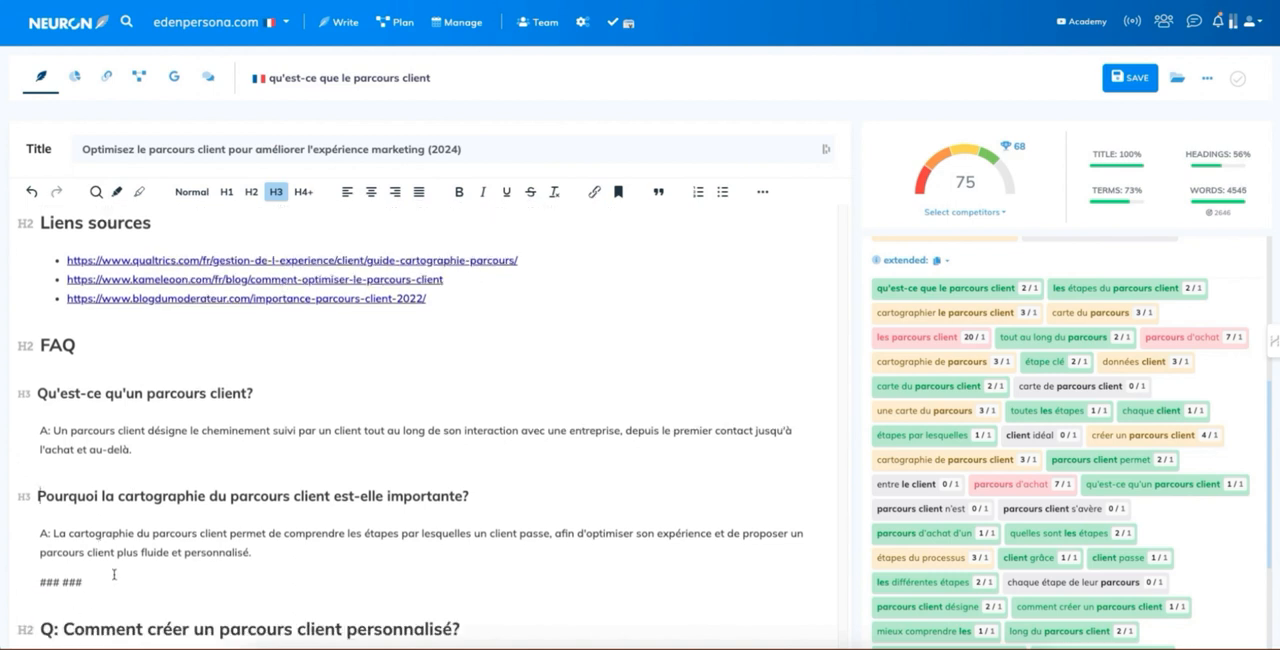
{"action": "left_click_drag", "start_coordinate": [114, 575], "coordinate": [25, 576]}
{"action": "key", "text": "BackSpace"}
{"action": "key", "text": "Delete"}
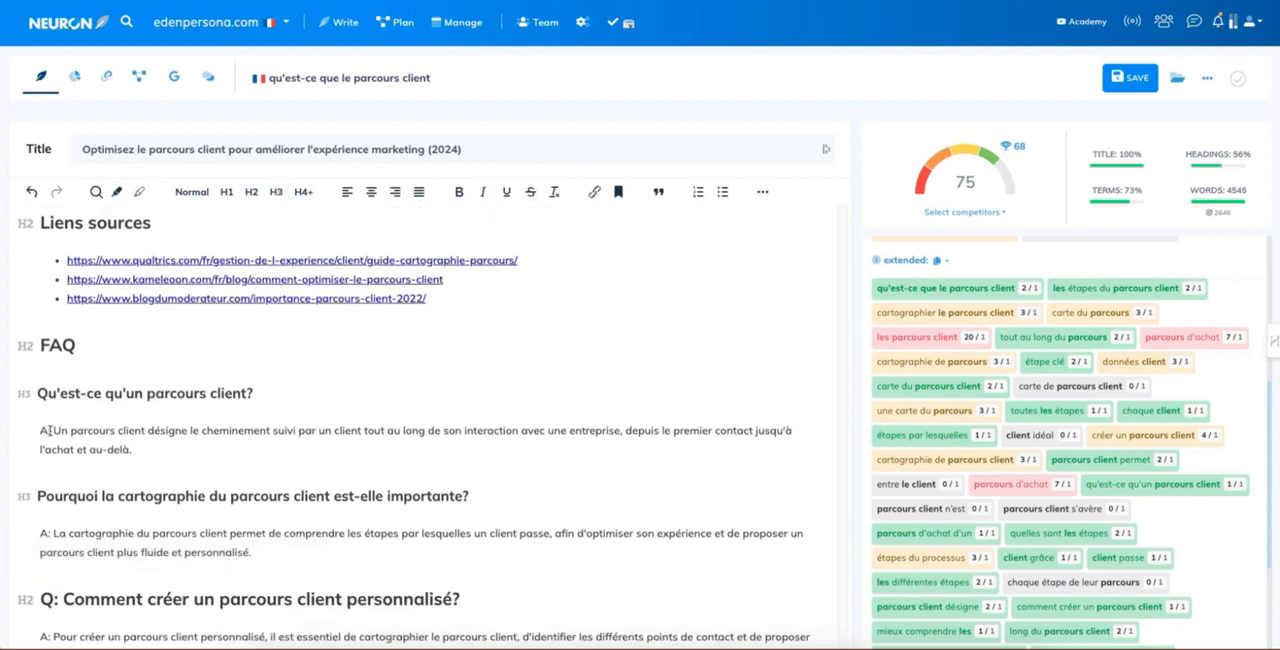
Step: Remove the "A:" prefixes from the first two FAQ answers
{"action": "left_click_drag", "start_coordinate": [53, 430], "coordinate": [40, 430]}
{"action": "key", "text": "BackSpace"}
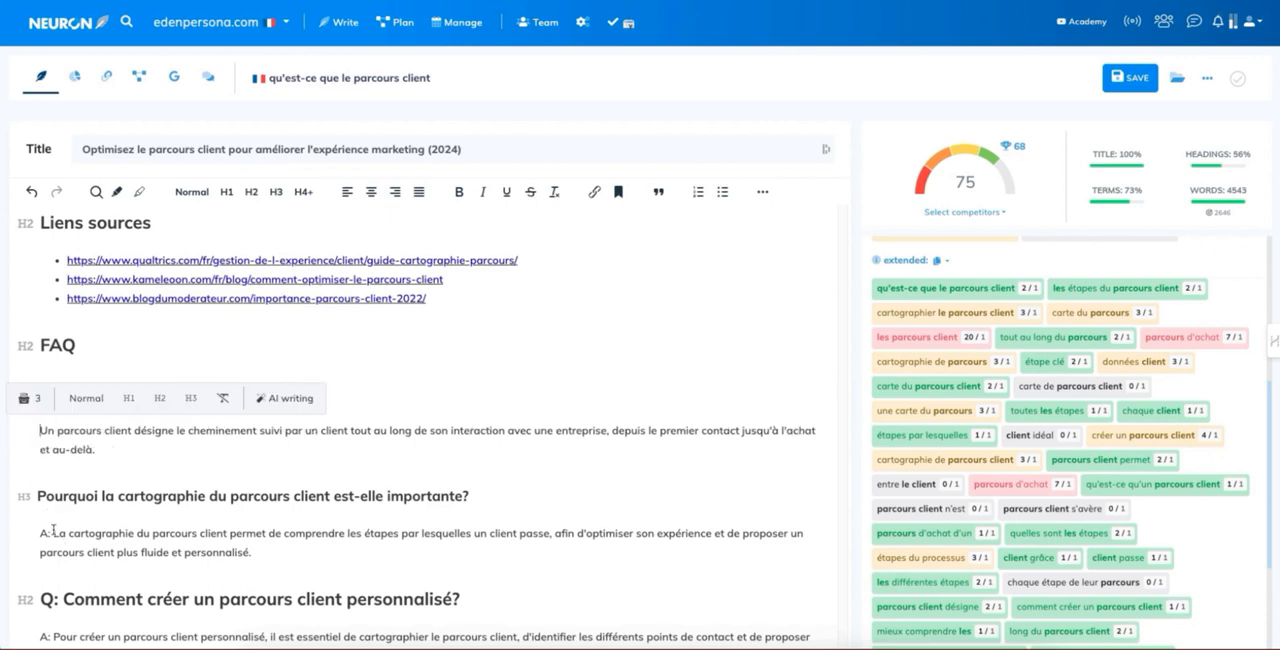
{"action": "left_click_drag", "start_coordinate": [53, 533], "coordinate": [30, 531]}
{"action": "key", "text": "BackSpace"}
Step: Remove the "Q:" prefix from "Comment créer un parcours client personnalisé?" and delete the "### ###" line below its answer
{"action": "left_click_drag", "start_coordinate": [68, 598], "coordinate": [37, 598]}
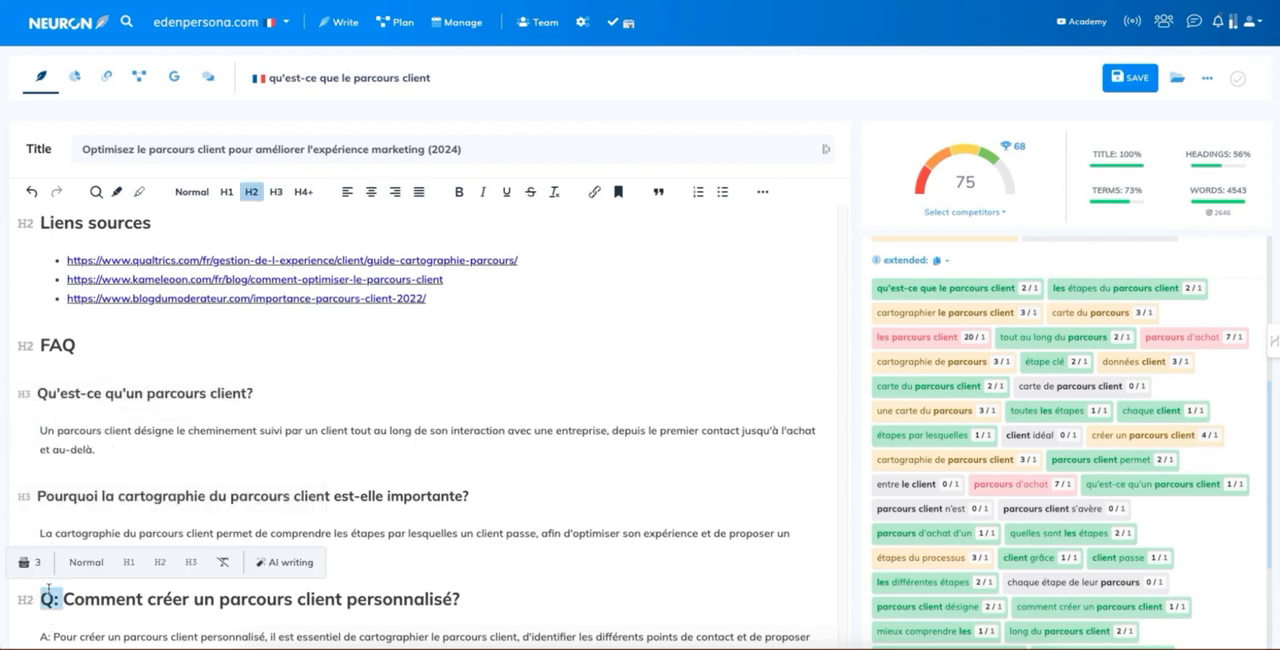
{"action": "key", "text": "BackSpace"}
{"action": "scroll", "coordinate": [64, 562], "scroll_direction": "down", "scroll_amount": 2}
{"action": "left_click_drag", "start_coordinate": [91, 489], "coordinate": [36, 485]}
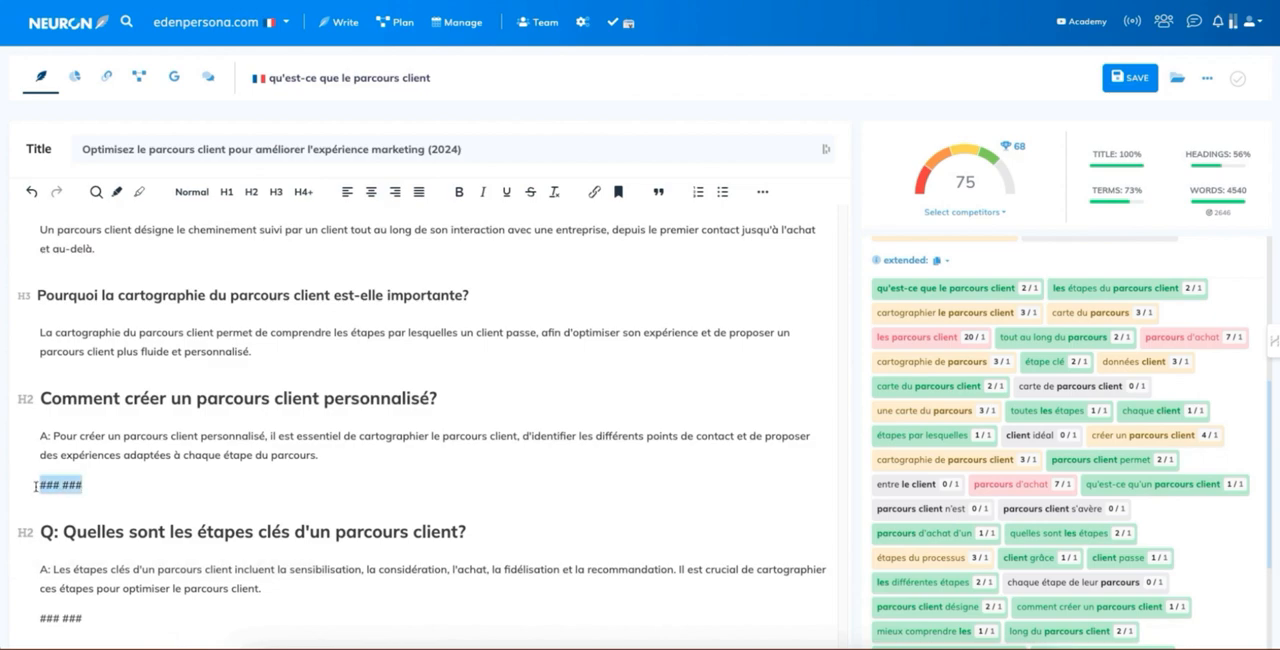
{"action": "key", "text": "BackSpace"}
{"action": "key", "text": "BackSpace"}
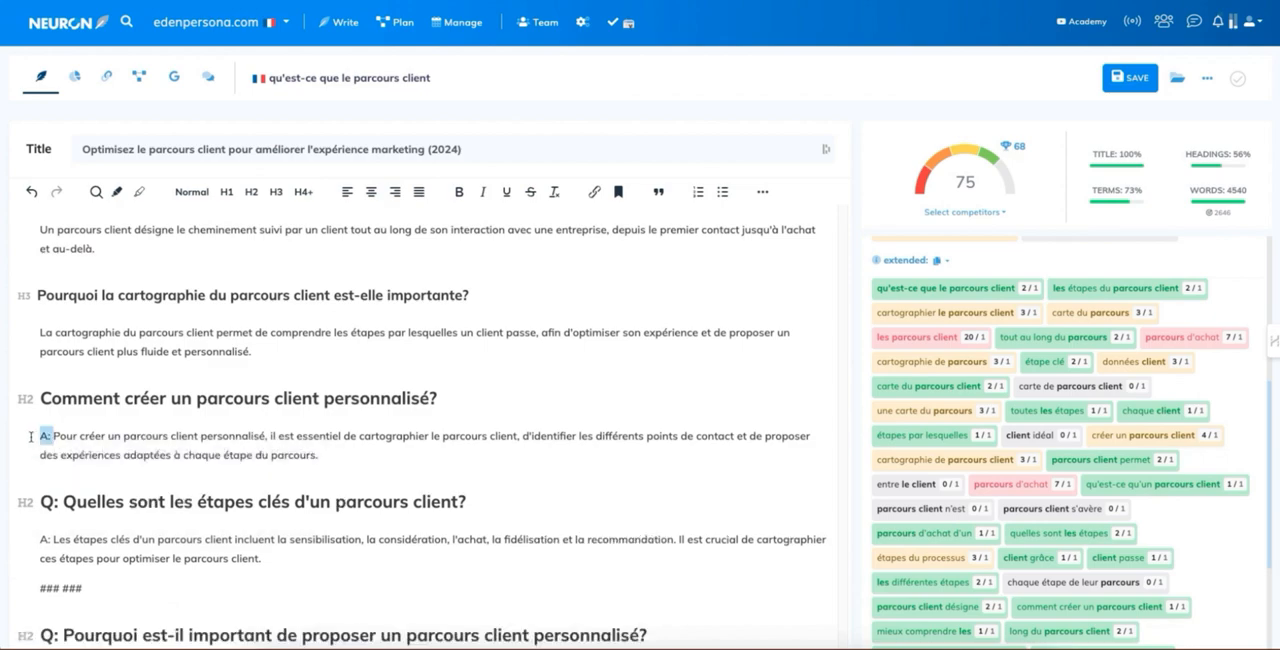
Step: Delete the "### ###" line below the answer to "Quelles sont les étapes clés d'un parcours client?"
{"action": "left_click_drag", "start_coordinate": [84, 588], "coordinate": [10, 594]}
{"action": "key", "text": "BackSpace"}
{"action": "key", "text": "BackSpace"}
Step: Review the article from the FAQ back up to its introduction and check its word count against the competitors' median
{"action": "scroll", "coordinate": [229, 397], "scroll_direction": "up", "scroll_amount": 10}
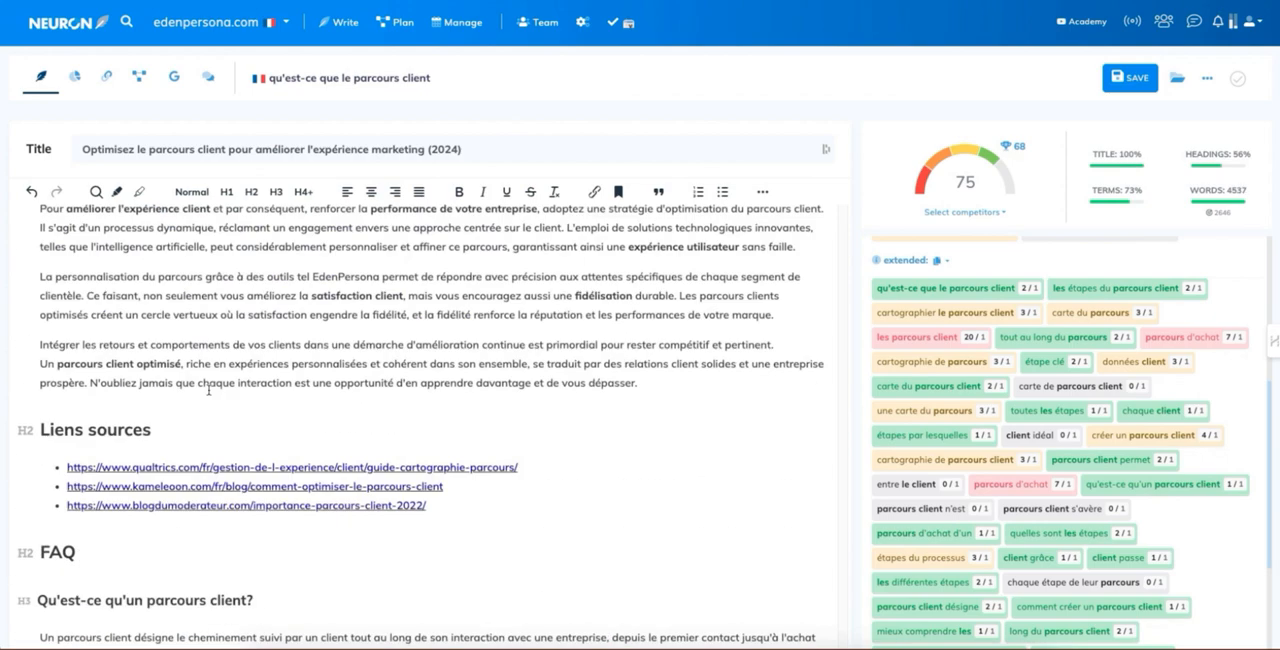
{"action": "scroll", "coordinate": [229, 397], "scroll_direction": "up", "scroll_amount": 20}
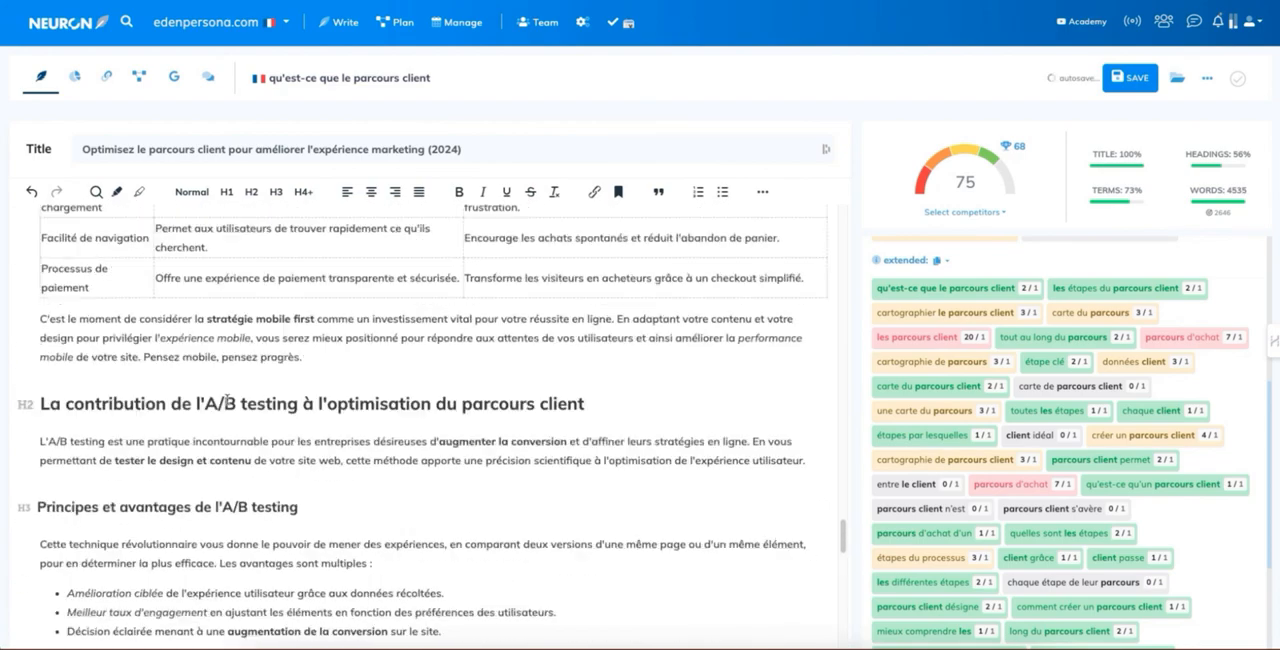
{"action": "scroll", "coordinate": [226, 399], "scroll_direction": "up", "scroll_amount": 15}
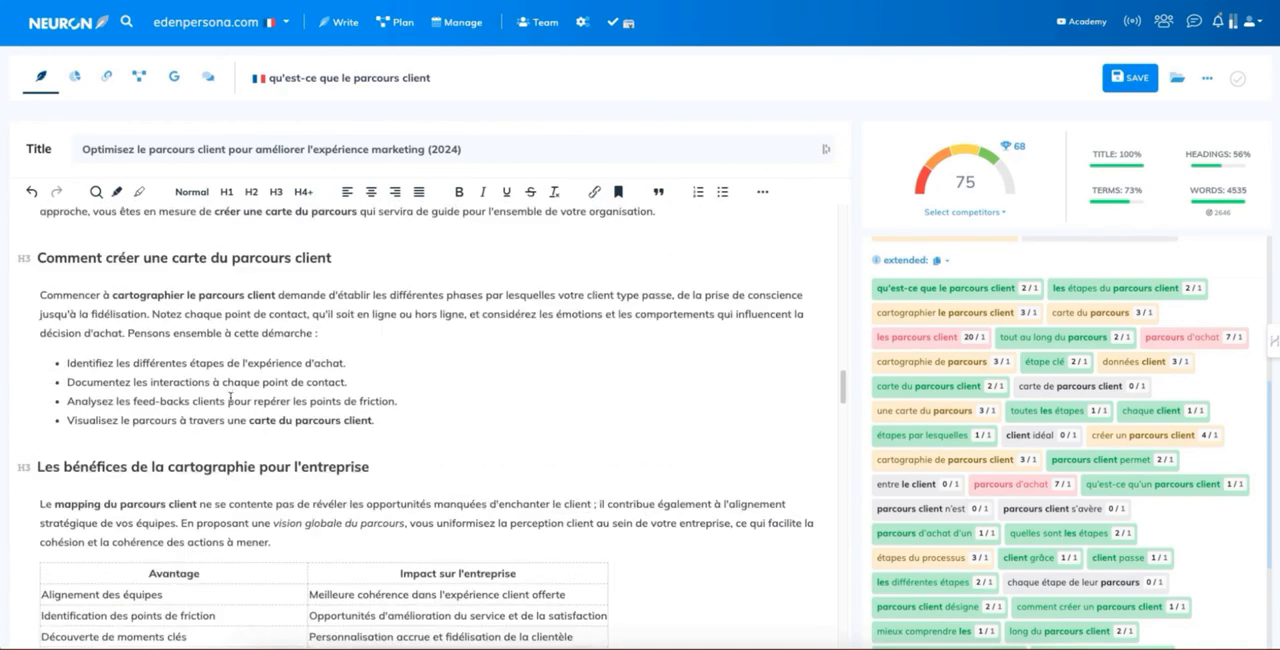
{"action": "scroll", "coordinate": [230, 398], "scroll_direction": "up", "scroll_amount": 2}
{"action": "scroll", "coordinate": [226, 399], "scroll_direction": "up", "scroll_amount": 14}
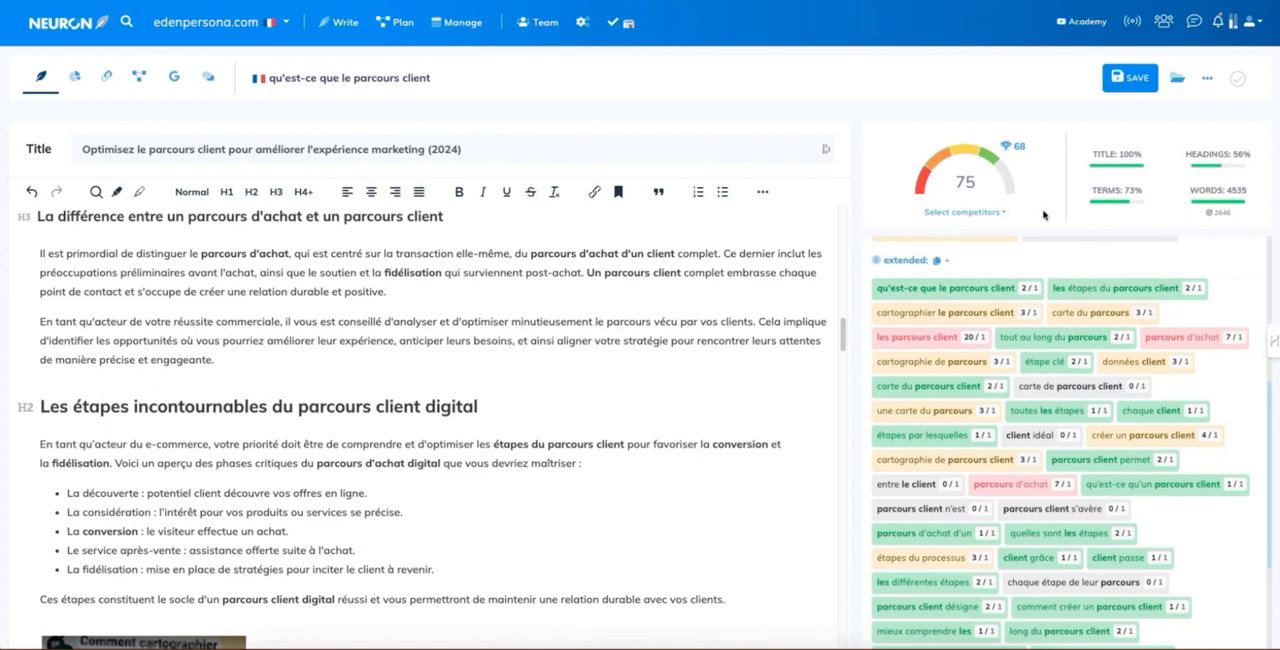
{"action": "mouse_move", "coordinate": [1238, 214]}
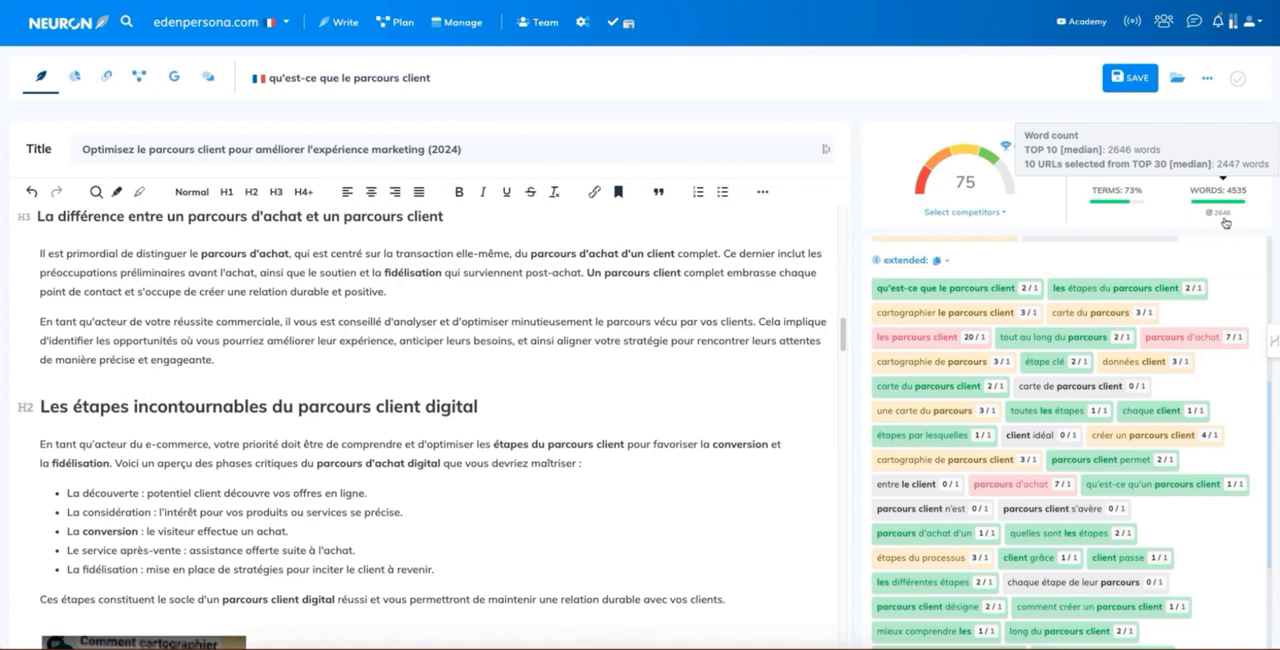
{"action": "left_click", "coordinate": [394, 357]}
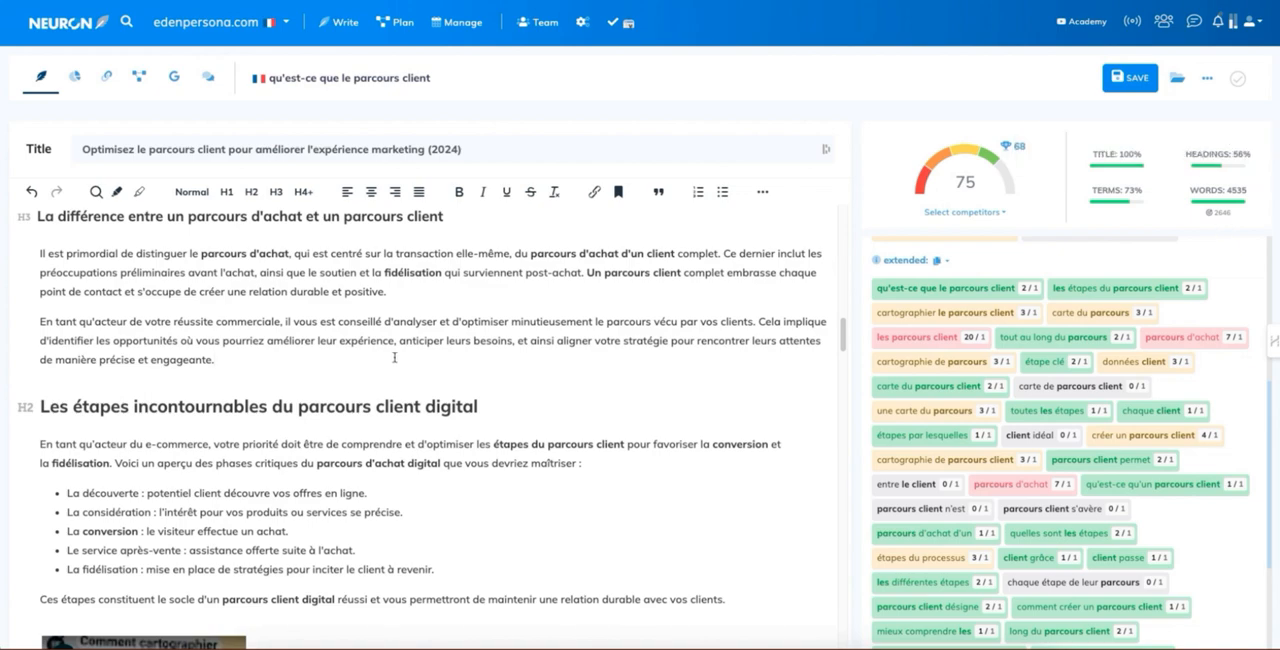
{"action": "scroll", "coordinate": [394, 357], "scroll_direction": "up", "scroll_amount": 10}
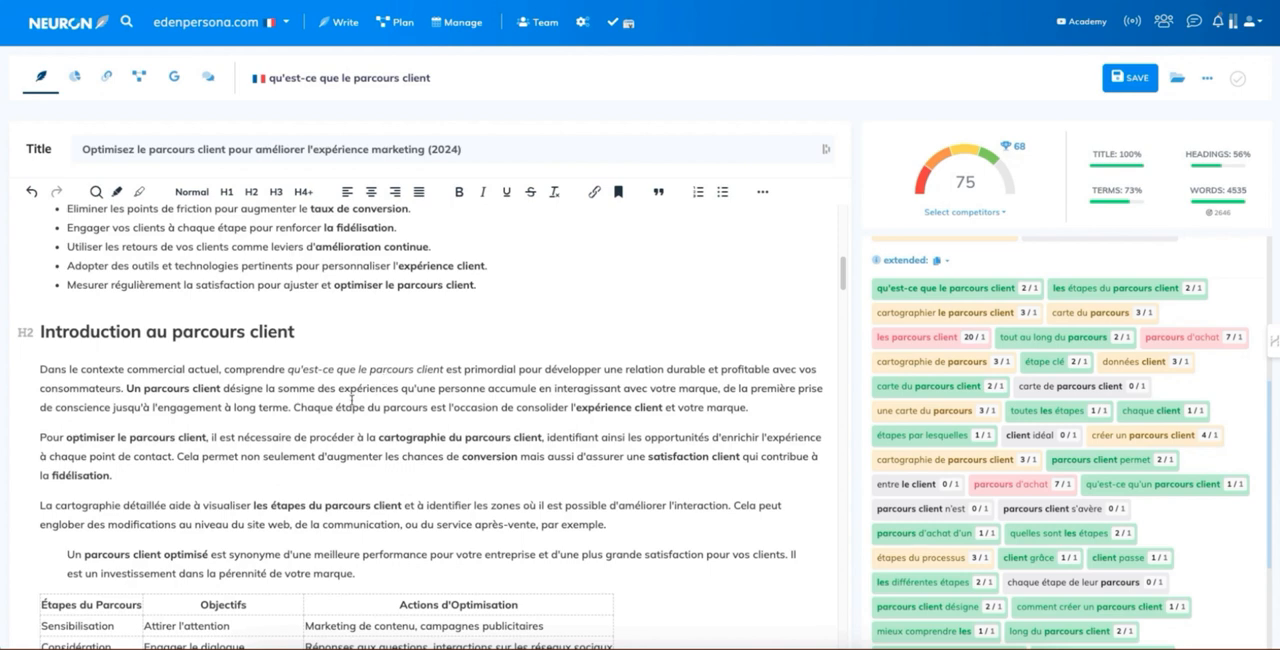
{"action": "scroll", "coordinate": [319, 422], "scroll_direction": "up", "scroll_amount": 3}
{"action": "scroll", "coordinate": [319, 422], "scroll_direction": "up", "scroll_amount": 7}
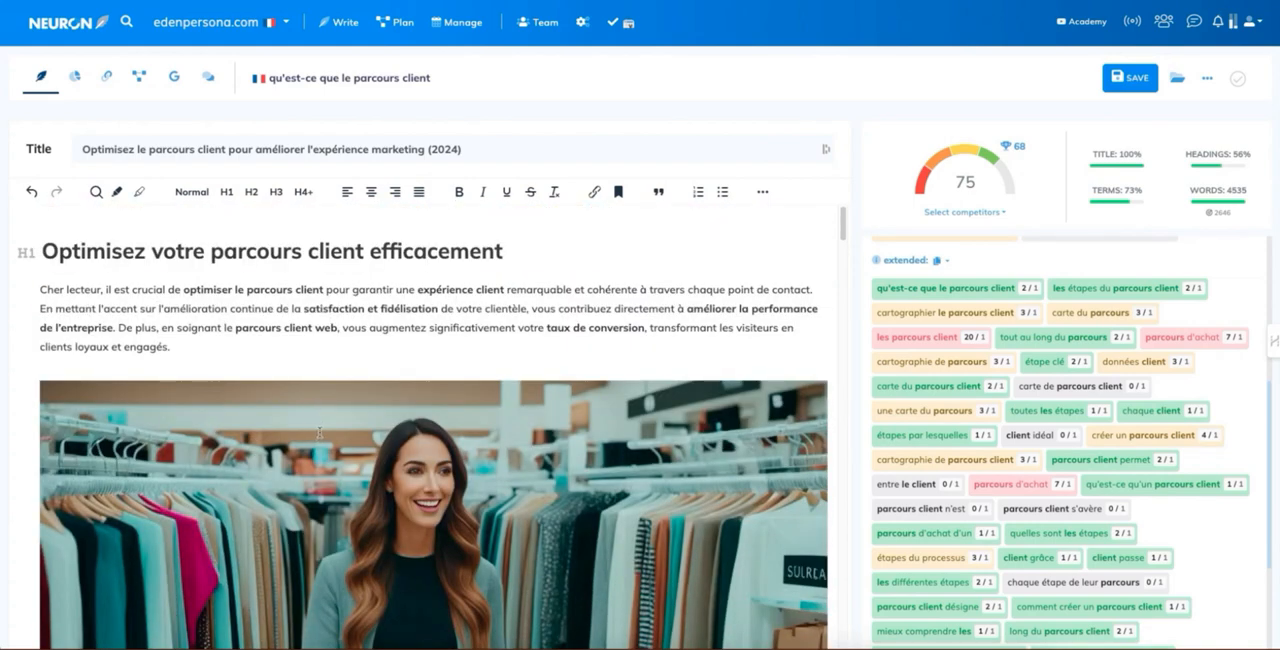
{"action": "scroll", "coordinate": [317, 424], "scroll_direction": "down", "scroll_amount": 3}
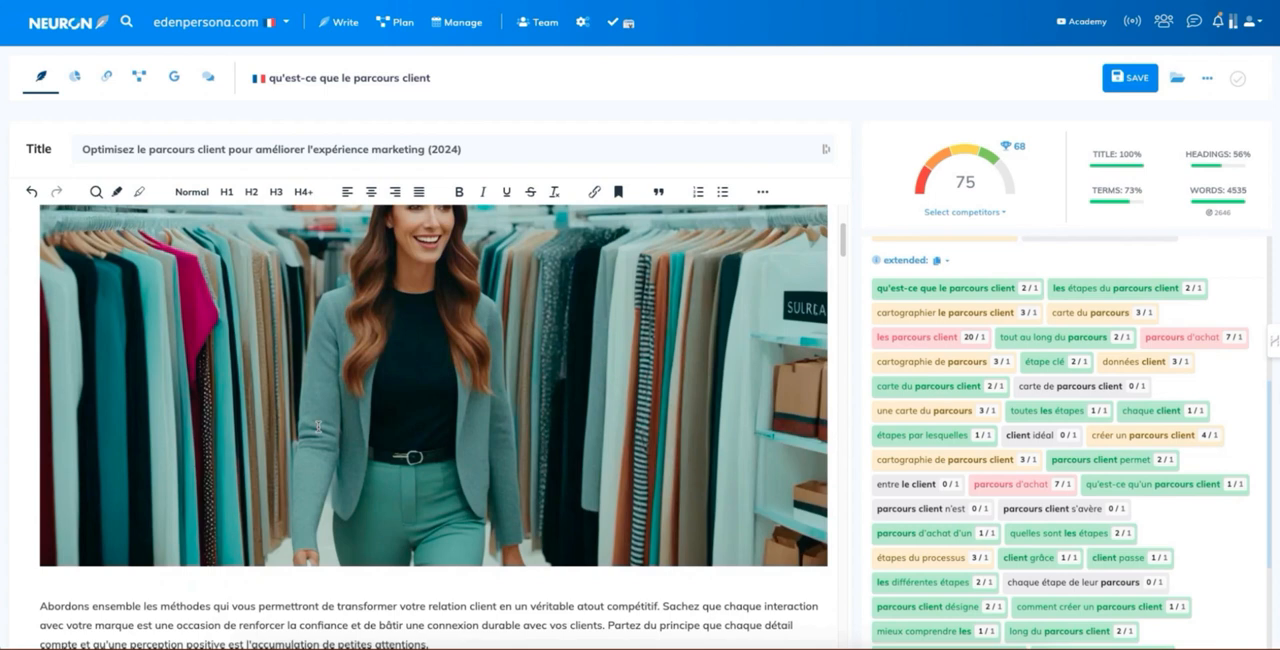